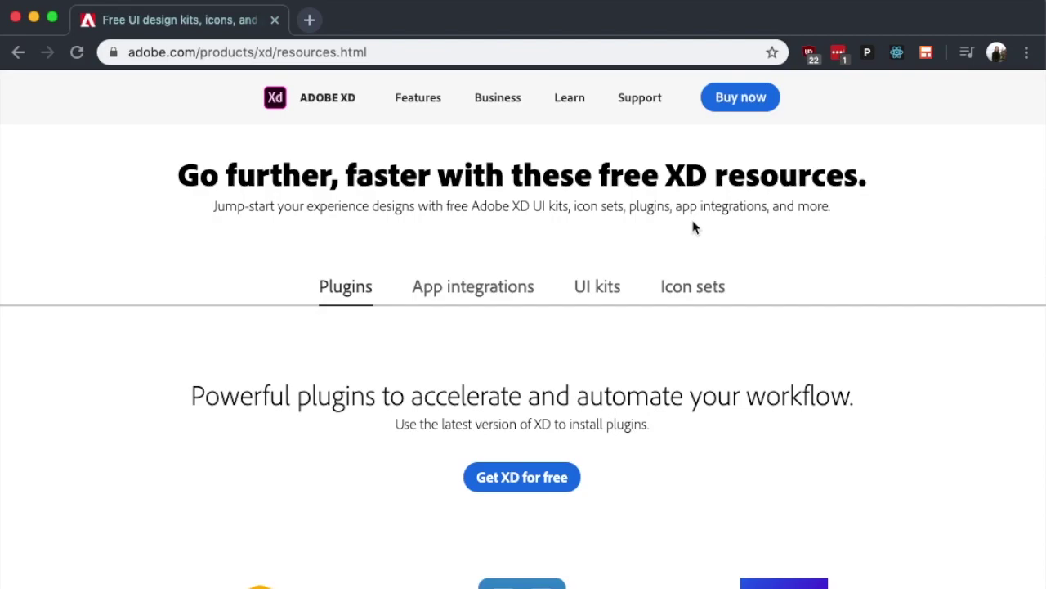
Download Apple's iOS 13 design resources for Adobe XD from the Apple Design Resources page.
{"action": "scroll", "coordinate": [693, 227], "scroll_direction": "down", "scroll_amount": 5}
{"action": "scroll", "coordinate": [693, 227], "scroll_direction": "up", "scroll_amount": 7}
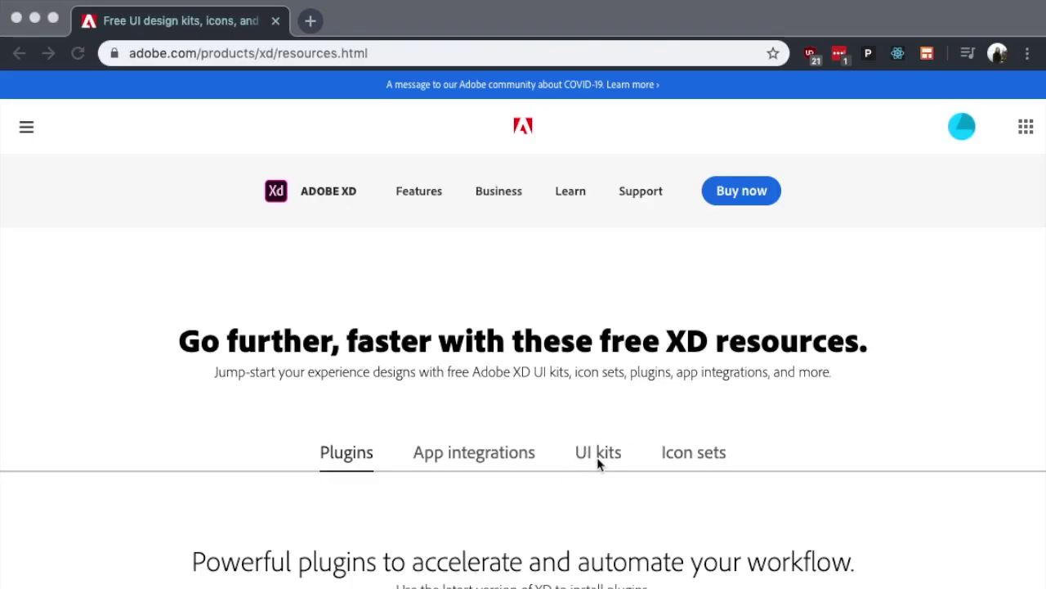
{"action": "left_click", "coordinate": [610, 456]}
{"action": "scroll", "coordinate": [461, 367], "scroll_direction": "down", "scroll_amount": 3}
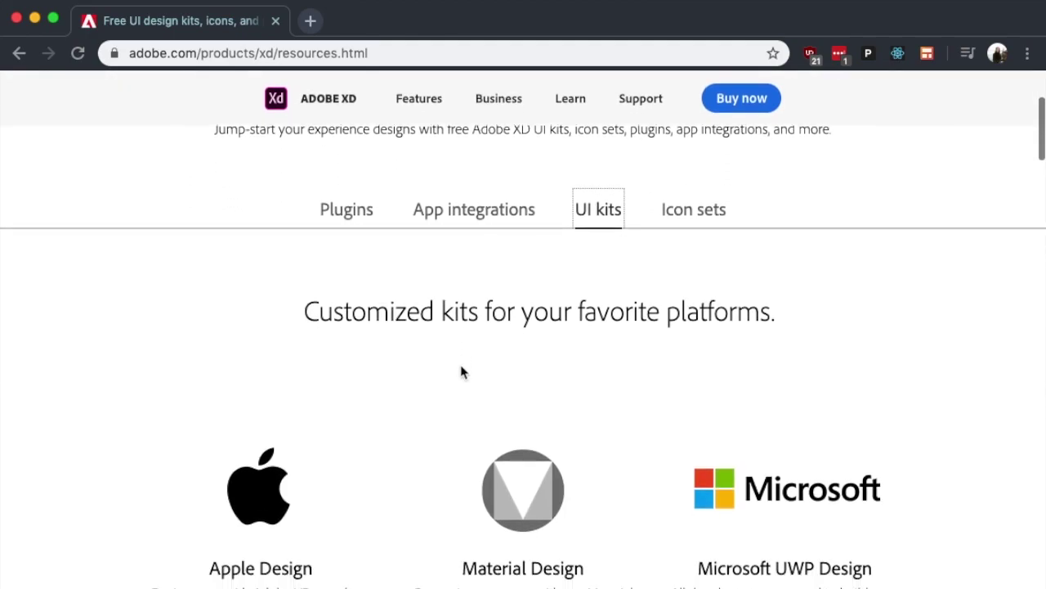
{"action": "scroll", "coordinate": [461, 372], "scroll_direction": "down", "scroll_amount": 3}
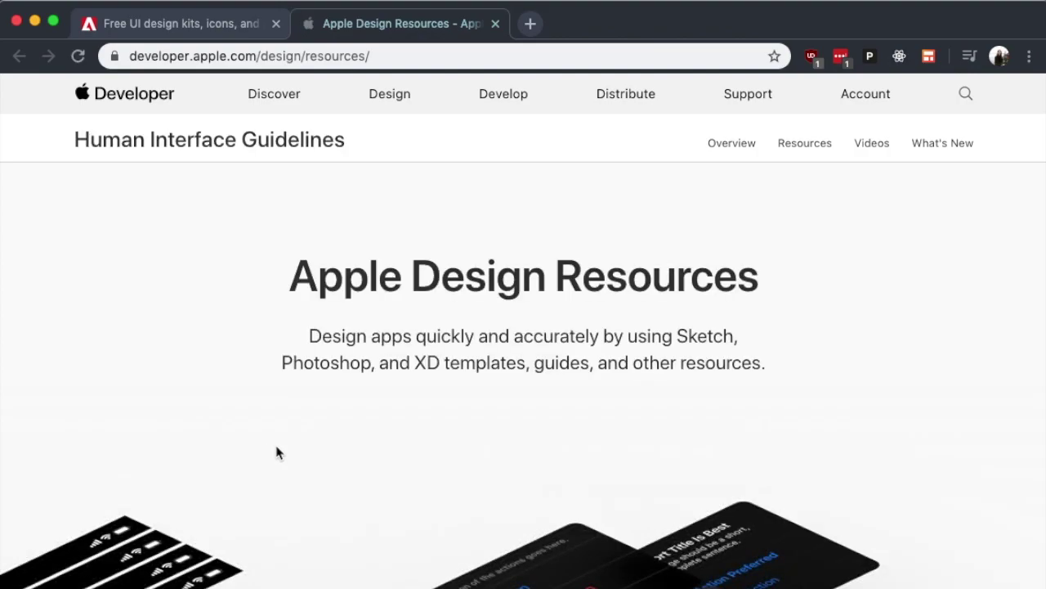
{"action": "scroll", "coordinate": [573, 339], "scroll_direction": "down", "scroll_amount": 15}
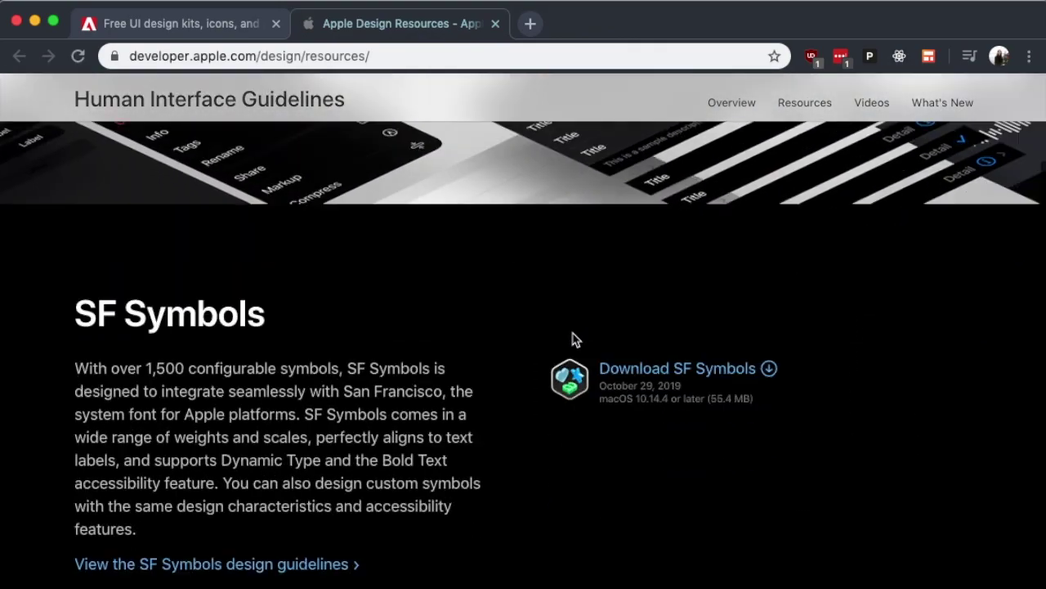
{"action": "scroll", "coordinate": [572, 339], "scroll_direction": "down", "scroll_amount": 4}
{"action": "scroll", "coordinate": [523, 351], "scroll_direction": "up", "scroll_amount": 2}
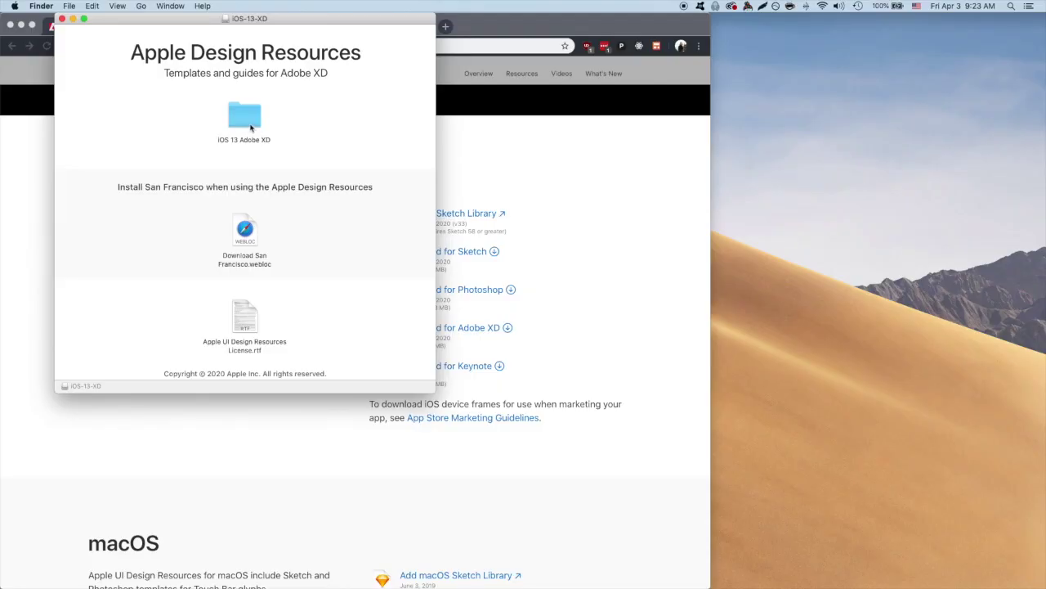
Open UIElements+DesignTemplates+Guides-iPhone.xd from the iOS 13 Adobe XD folder in Adobe XD.
{"action": "double_click", "coordinate": [251, 127]}
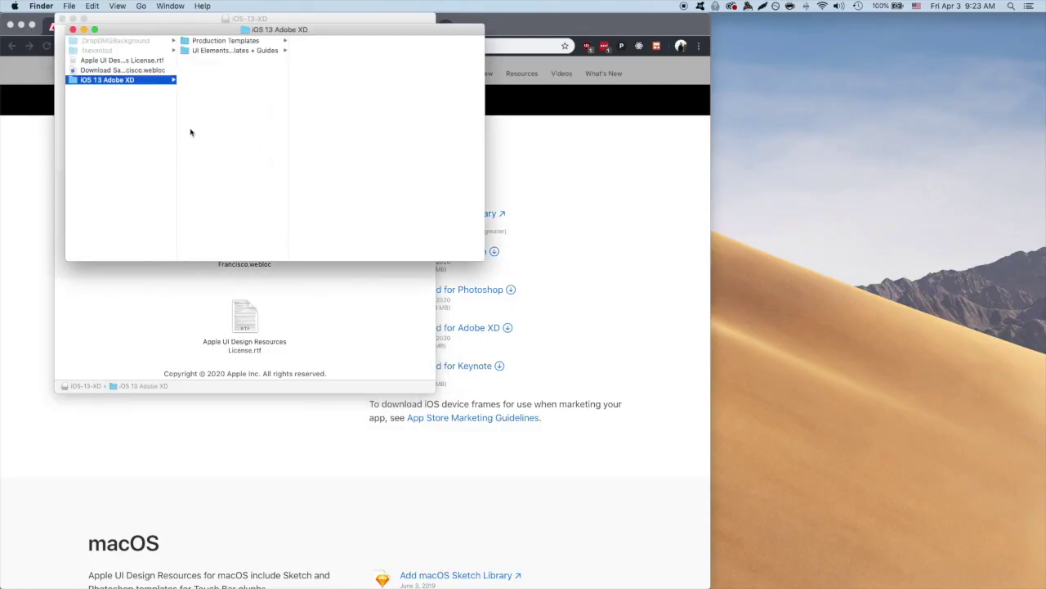
{"action": "left_click", "coordinate": [235, 50]}
{"action": "left_click", "coordinate": [342, 60]}
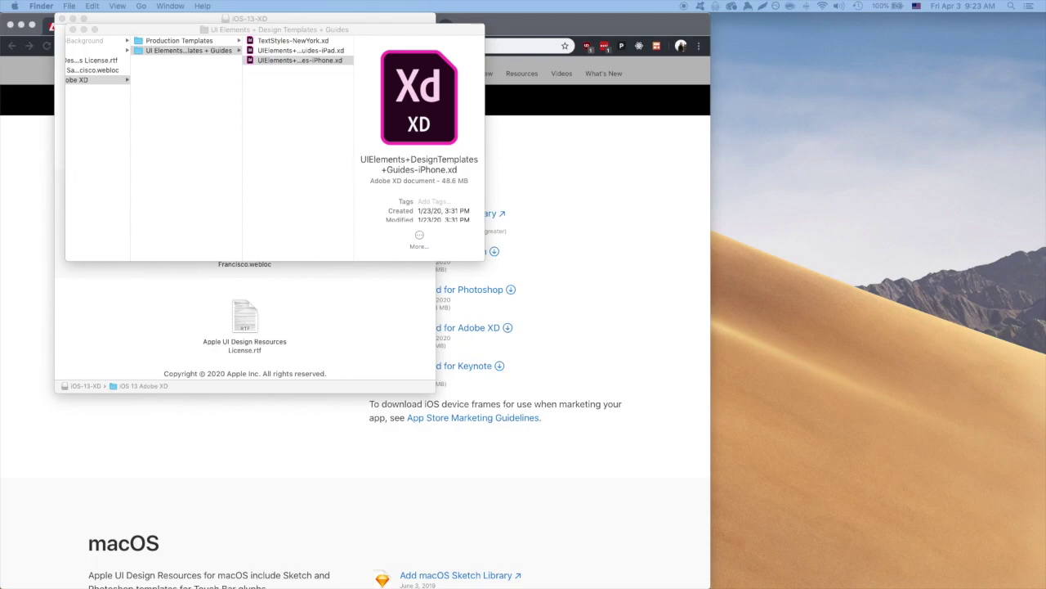
{"action": "key", "text": "super+o"}
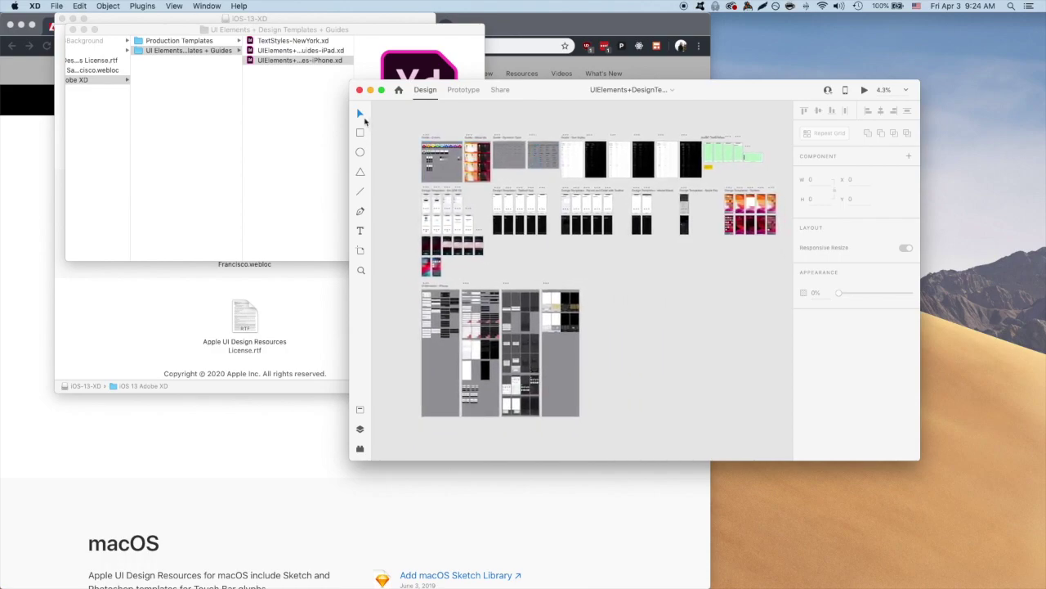
Enlarge the XD window and create a new blank iPhone X/XS/11 Pro document.
{"action": "left_click_drag", "start_coordinate": [349, 125], "coordinate": [84, 125]}
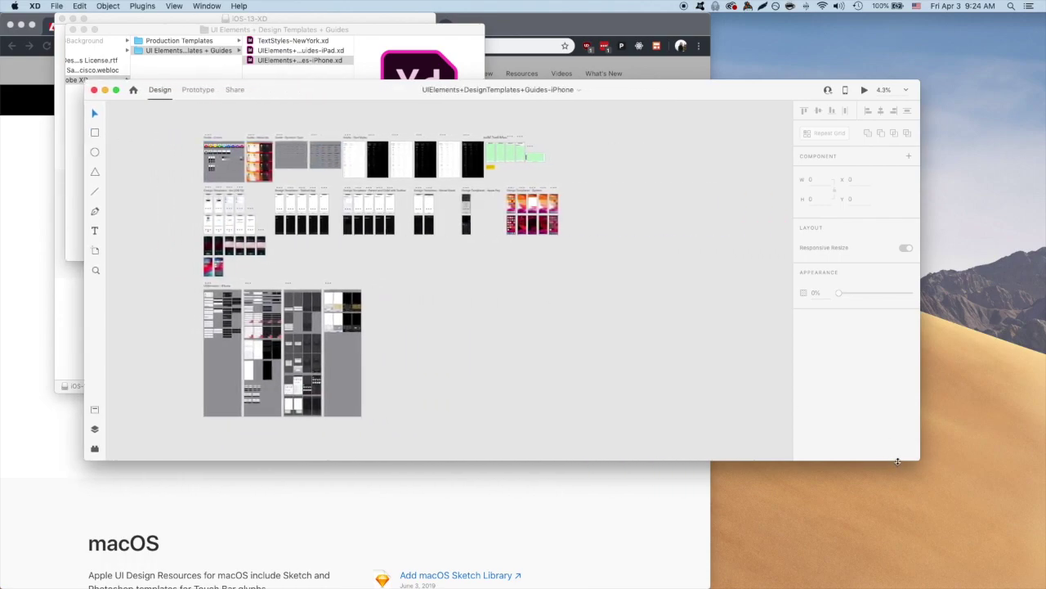
{"action": "left_click_drag", "start_coordinate": [904, 460], "coordinate": [907, 510]}
{"action": "left_click_drag", "start_coordinate": [587, 89], "coordinate": [707, 29]}
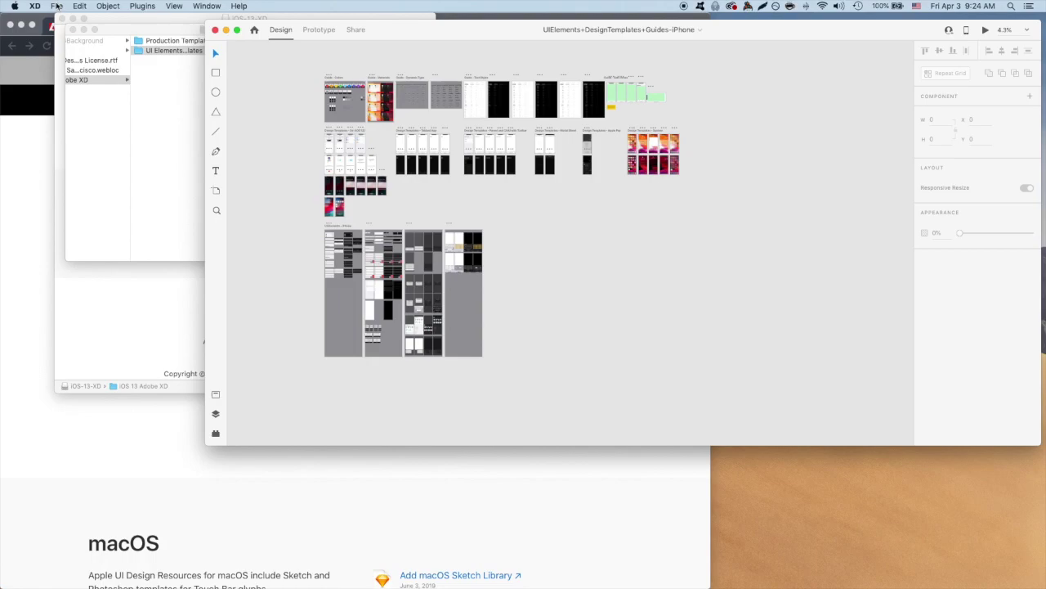
{"action": "left_click", "coordinate": [57, 7]}
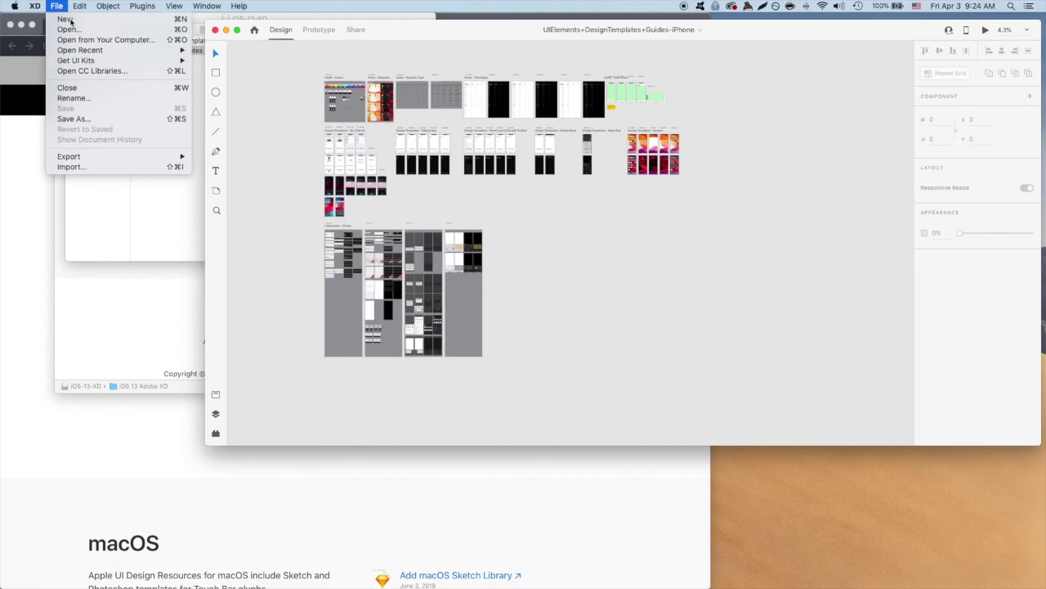
{"action": "left_click", "coordinate": [64, 18]}
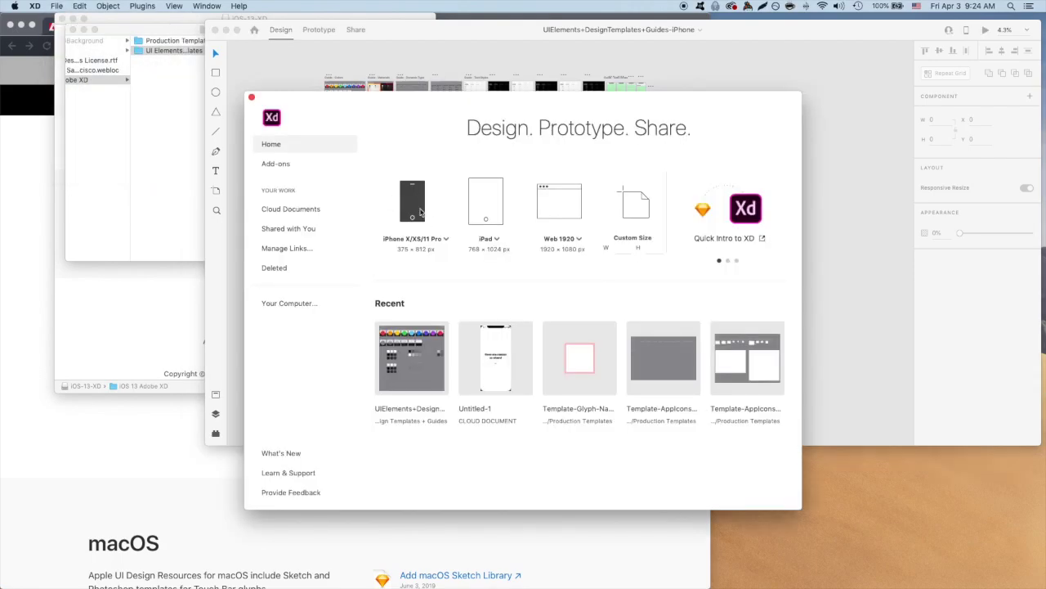
{"action": "left_click", "coordinate": [416, 203]}
Copy the Status Bar Only artboard from the template's Guide - Safe Areas, then return to Untitled-1.
{"action": "scroll", "coordinate": [402, 98], "scroll_direction": "down", "scroll_amount": 10}
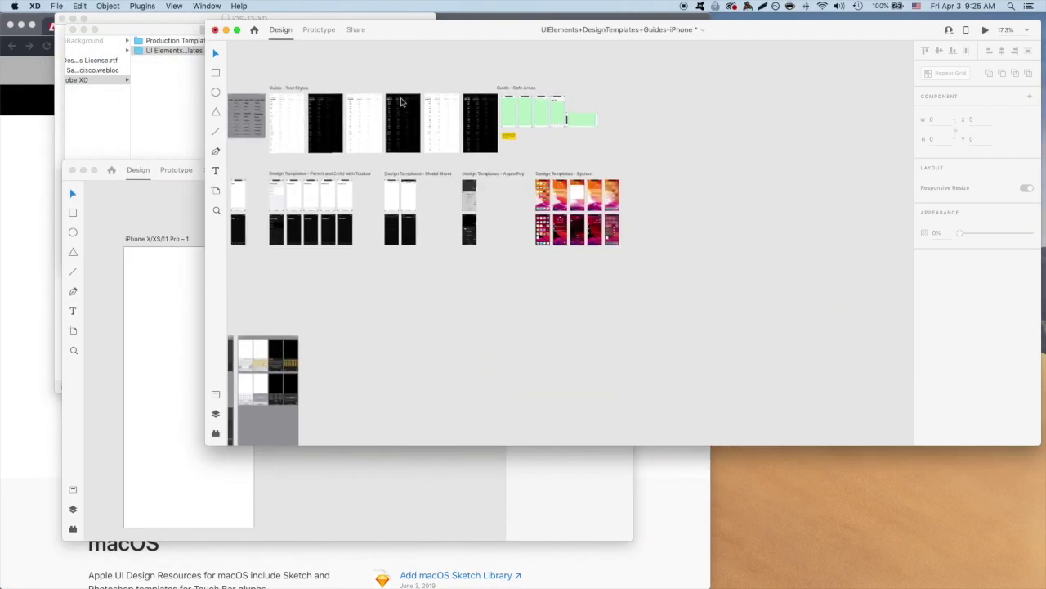
{"action": "scroll", "coordinate": [401, 102], "scroll_direction": "up", "scroll_amount": 5}
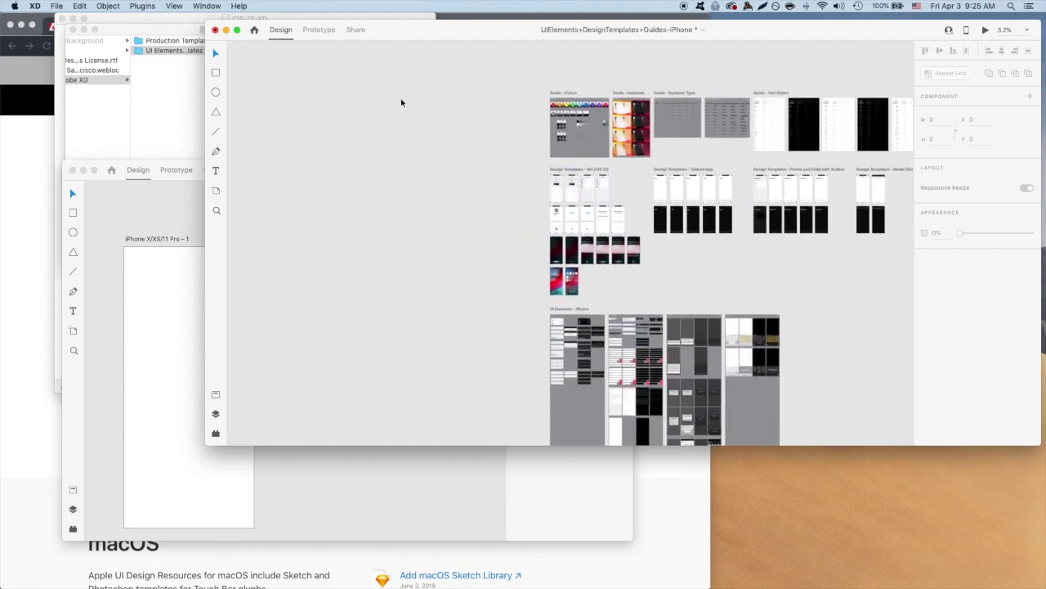
{"action": "scroll", "coordinate": [398, 104], "scroll_direction": "left", "scroll_amount": 3}
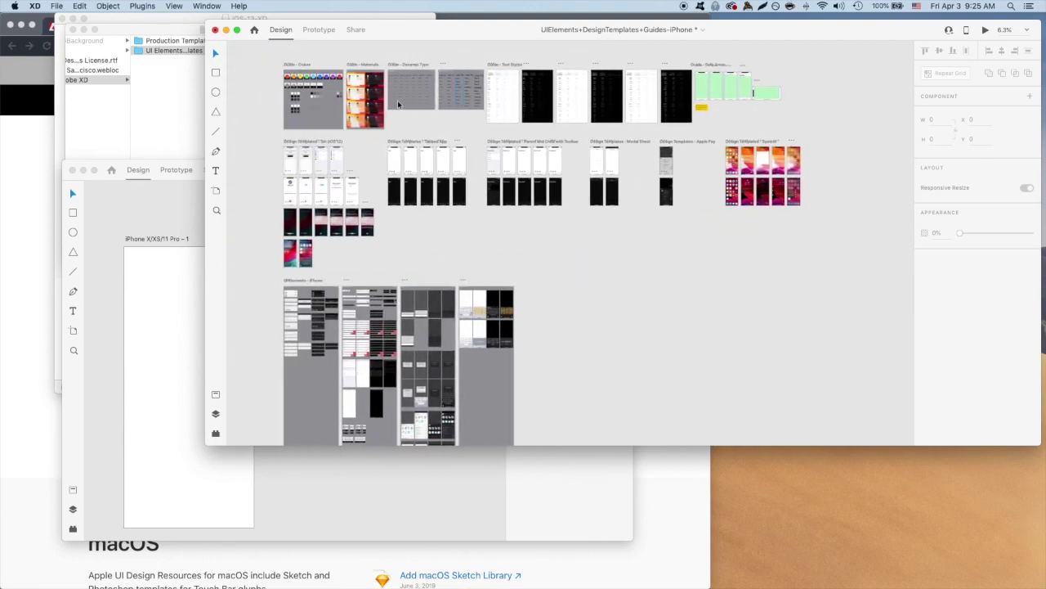
{"action": "scroll", "coordinate": [398, 104], "scroll_direction": "up", "scroll_amount": 5}
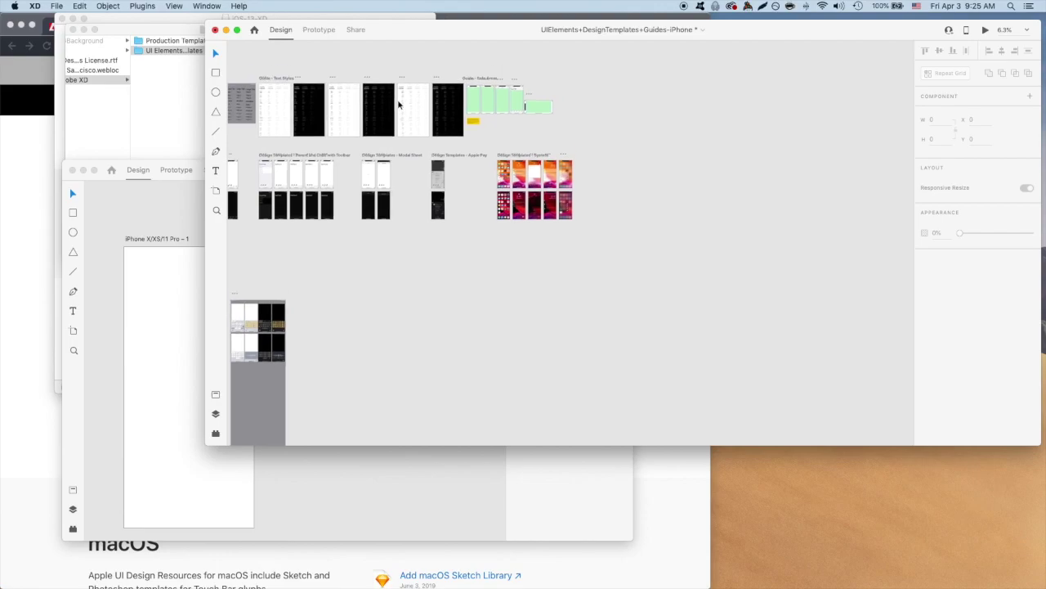
{"action": "scroll", "coordinate": [398, 104], "scroll_direction": "up", "scroll_amount": 10}
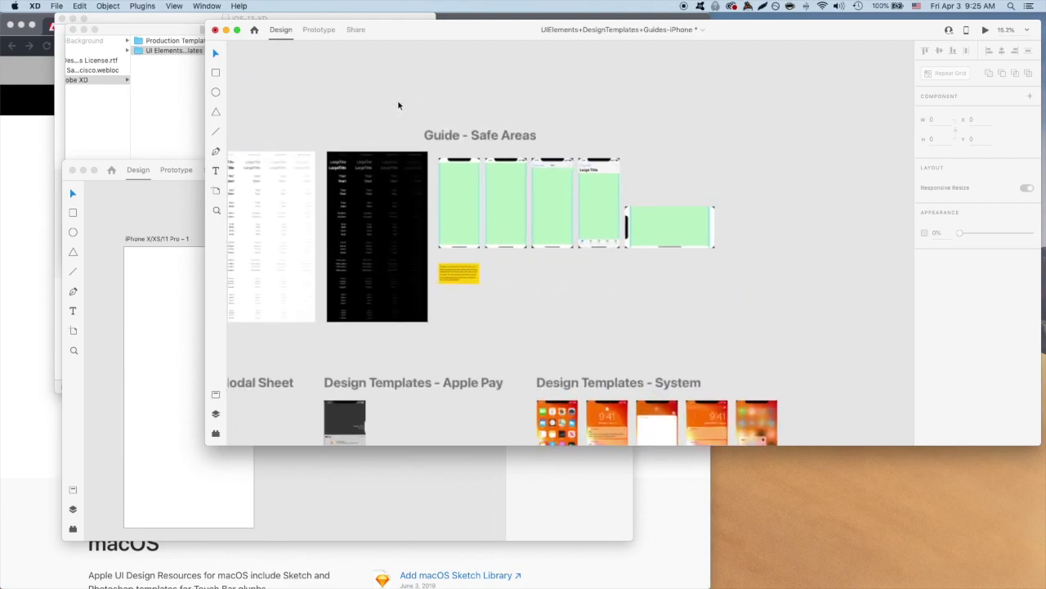
{"action": "scroll", "coordinate": [409, 117], "scroll_direction": "up", "scroll_amount": 5}
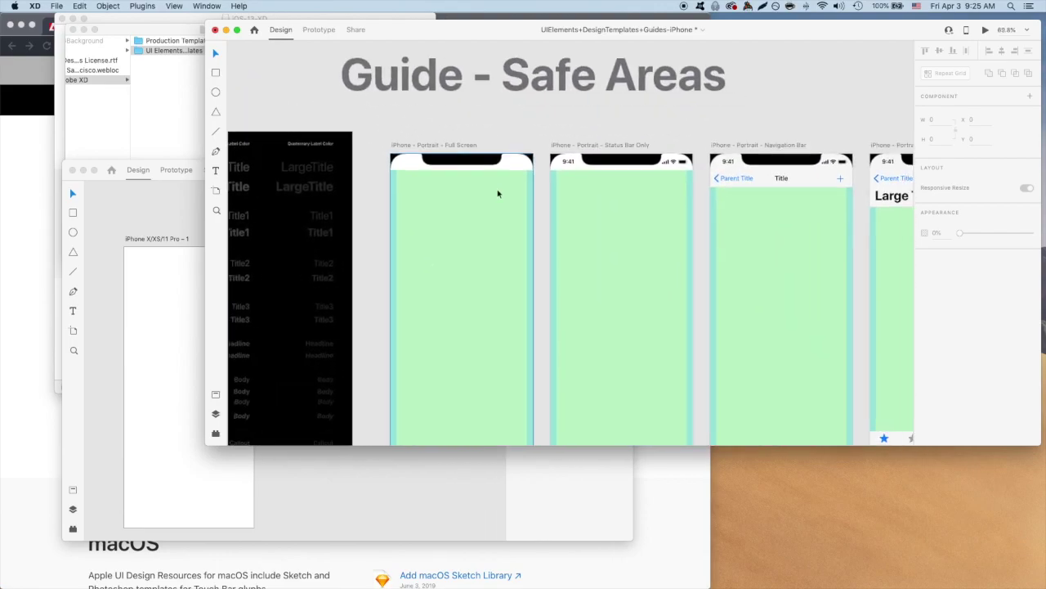
{"action": "scroll", "coordinate": [509, 187], "scroll_direction": "up", "scroll_amount": 2}
{"action": "scroll", "coordinate": [509, 186], "scroll_direction": "right", "scroll_amount": 2}
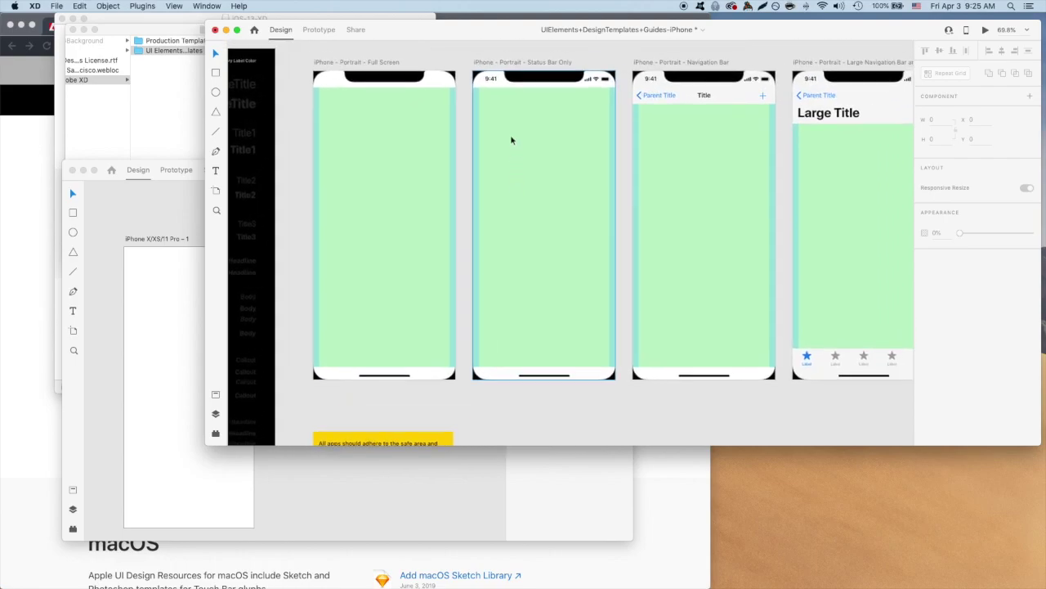
{"action": "left_click", "coordinate": [492, 82]}
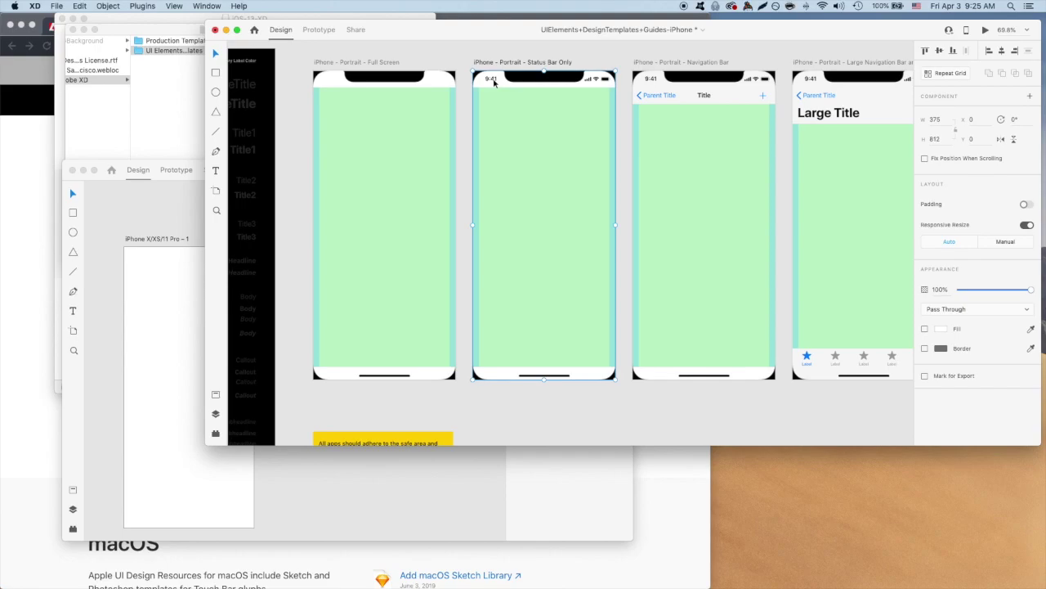
{"action": "left_click", "coordinate": [494, 82]}
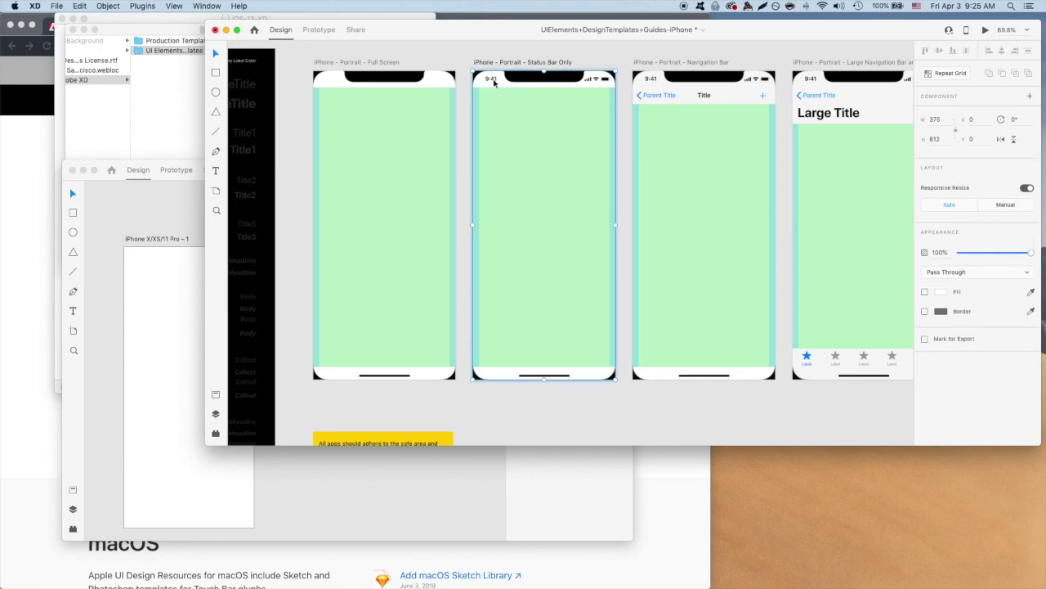
{"action": "left_click", "coordinate": [387, 474]}
Copy a light status bar from UI Elements - iPhone and place it at the artboard's top.
{"action": "key", "text": "super+v"}
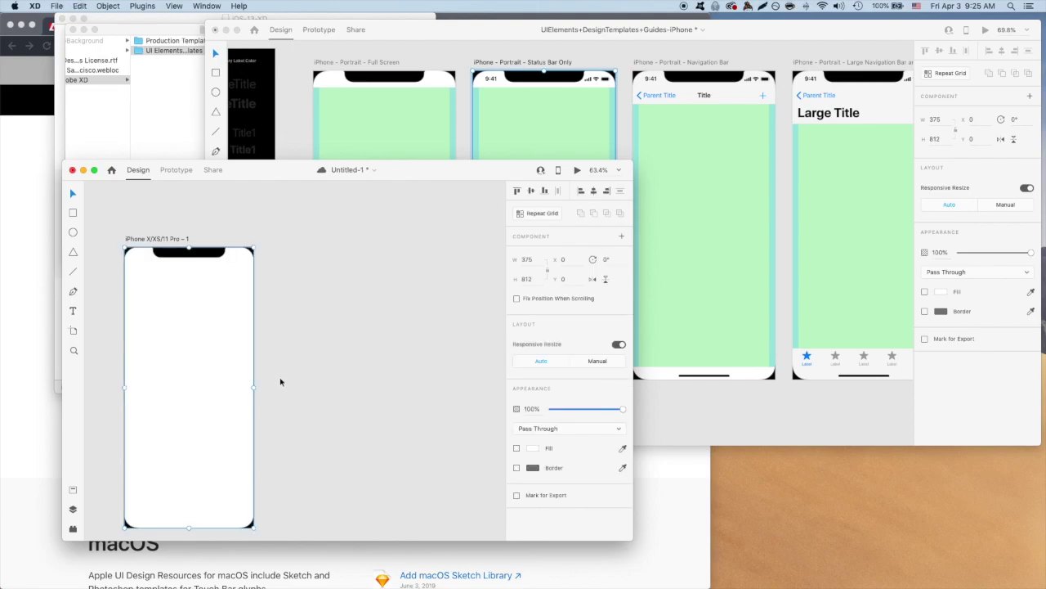
{"action": "scroll", "coordinate": [292, 379], "scroll_direction": "left", "scroll_amount": 3}
{"action": "scroll", "coordinate": [292, 380], "scroll_direction": "down", "scroll_amount": 1}
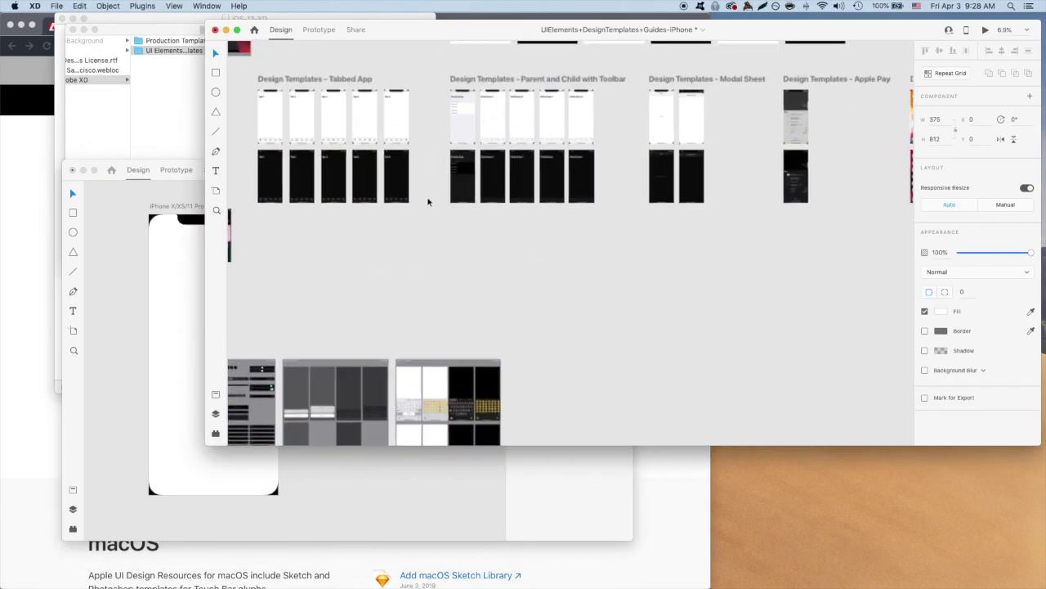
{"action": "scroll", "coordinate": [425, 199], "scroll_direction": "down", "scroll_amount": 10}
{"action": "left_click", "coordinate": [333, 202]}
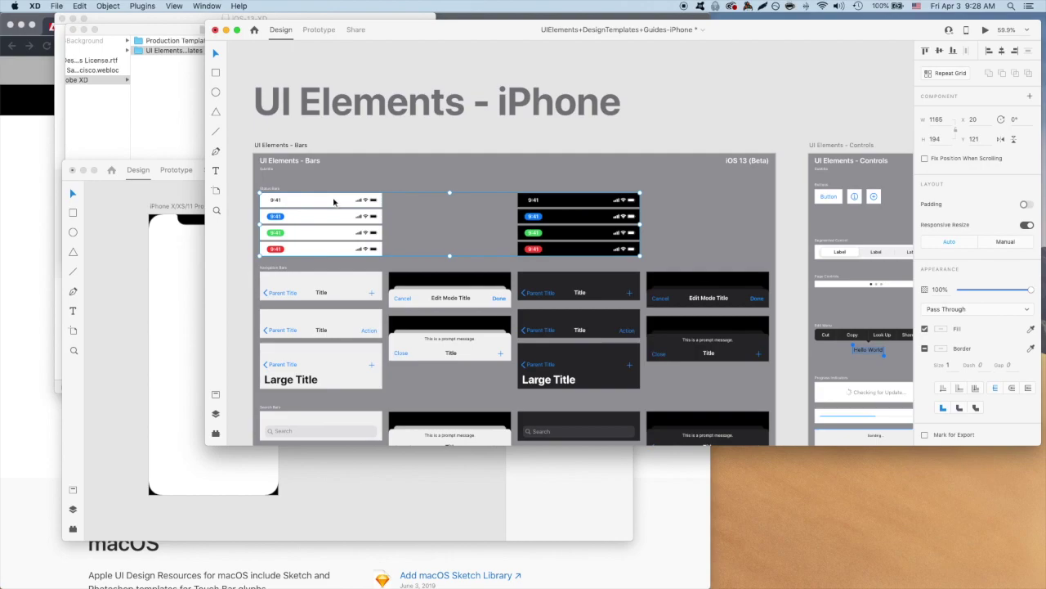
{"action": "double_click", "coordinate": [333, 202]}
{"action": "key", "text": "super+c"}
{"action": "left_click", "coordinate": [327, 490]}
{"action": "key", "text": "super+v"}
{"action": "left_click_drag", "start_coordinate": [319, 365], "coordinate": [235, 224]}
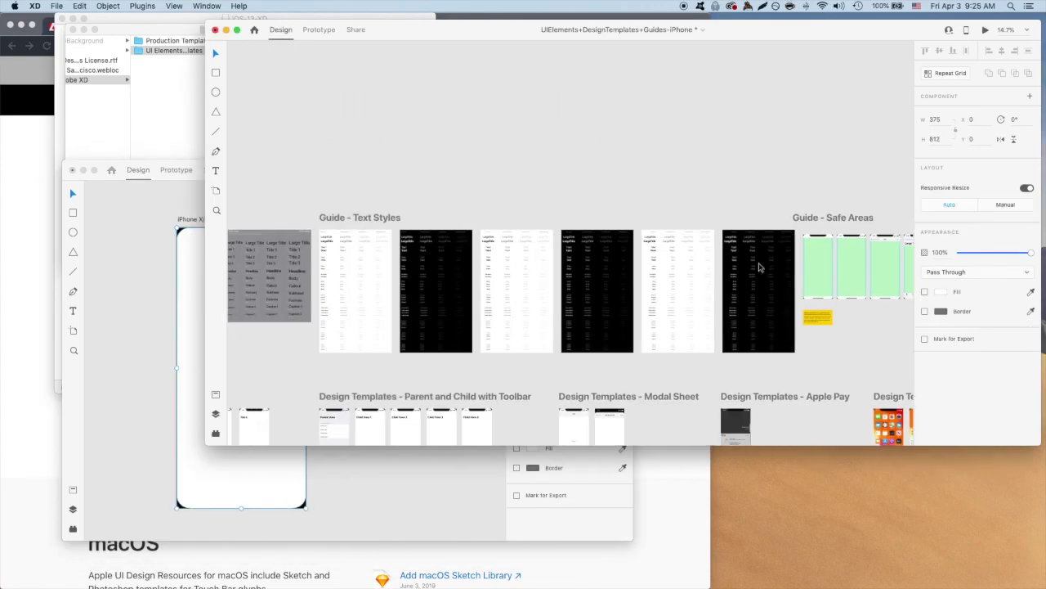
Paste the bold 34-pt LargeTitle text from Text Styles into the artboard's centre.
{"action": "scroll", "coordinate": [666, 273], "scroll_direction": "up", "scroll_amount": 5}
{"action": "scroll", "coordinate": [561, 268], "scroll_direction": "right", "scroll_amount": 5}
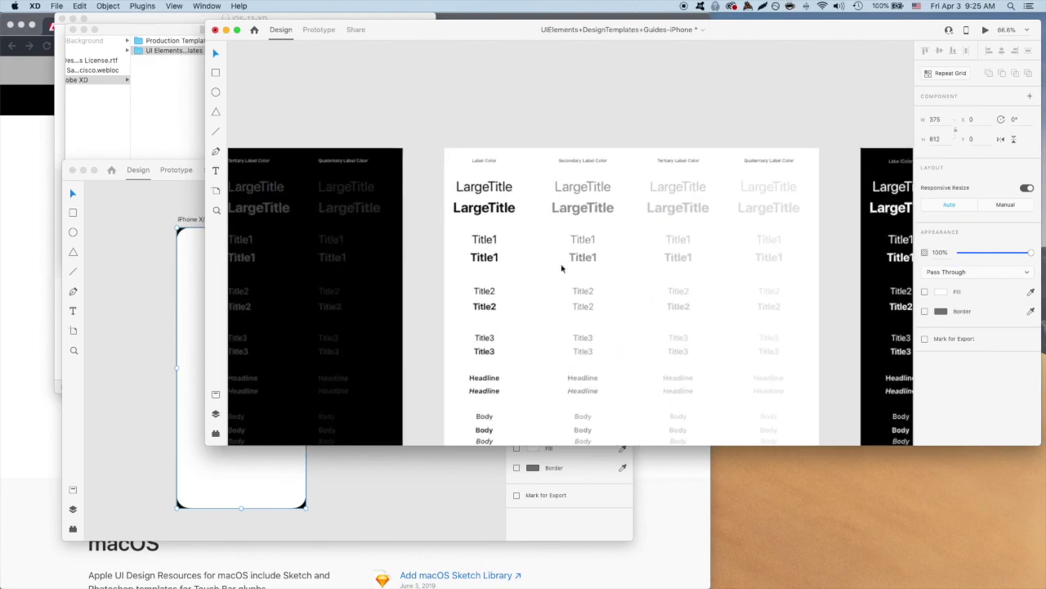
{"action": "scroll", "coordinate": [474, 201], "scroll_direction": "up", "scroll_amount": 8}
{"action": "scroll", "coordinate": [494, 229], "scroll_direction": "down", "scroll_amount": 3}
{"action": "scroll", "coordinate": [494, 229], "scroll_direction": "left", "scroll_amount": 3}
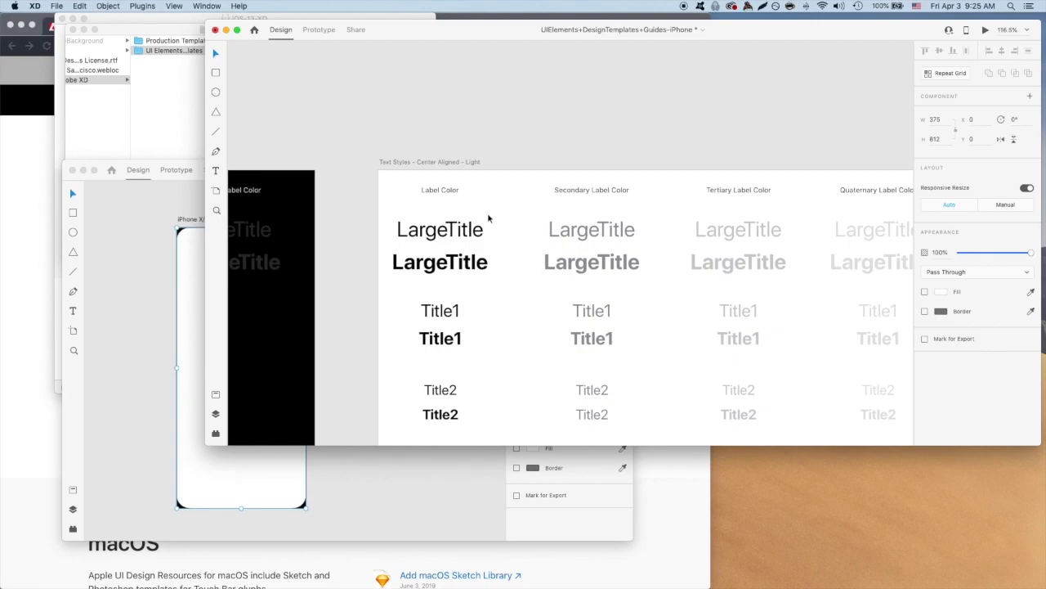
{"action": "double_click", "coordinate": [452, 263]}
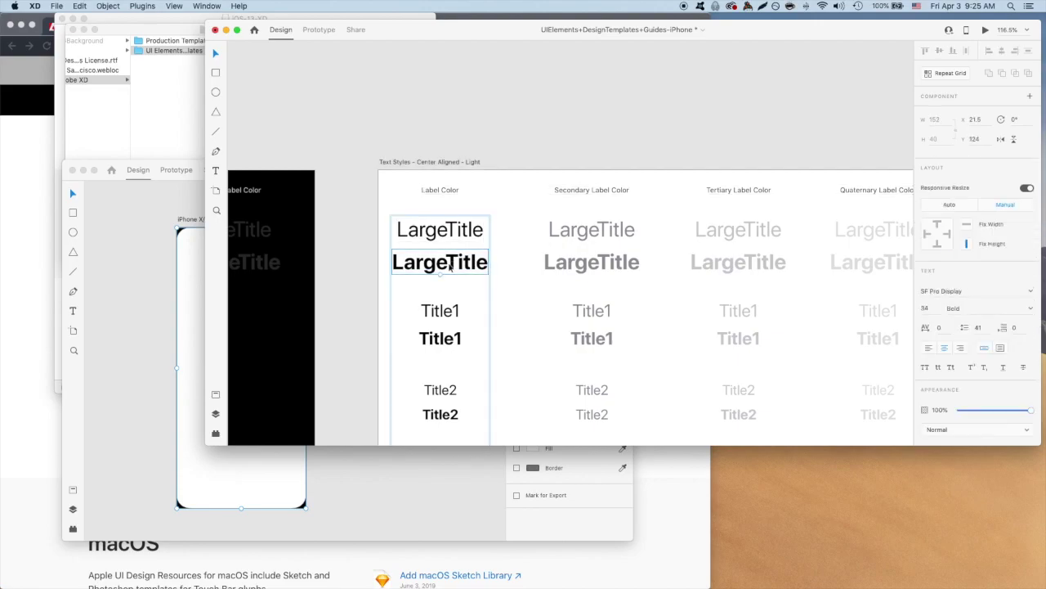
{"action": "left_click", "coordinate": [222, 491]}
{"action": "key", "text": "super+v"}
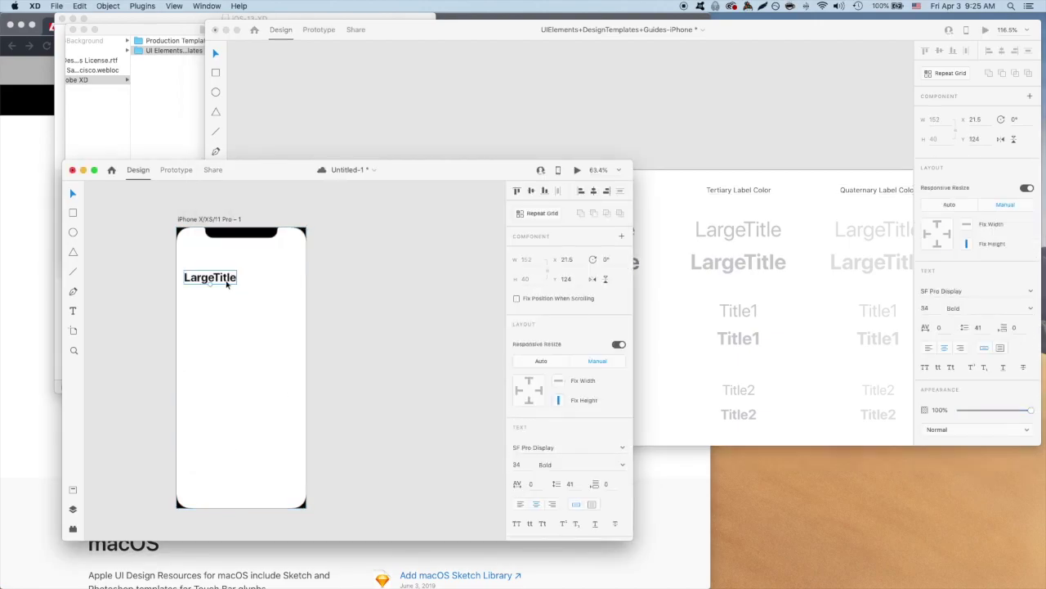
{"action": "left_click_drag", "start_coordinate": [227, 280], "coordinate": [254, 347]}
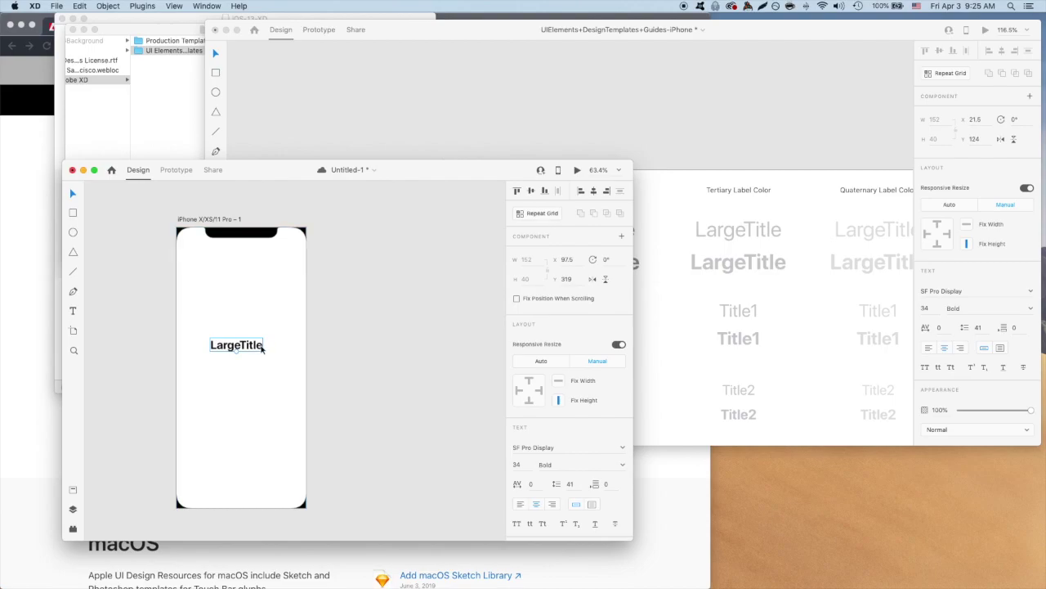
{"action": "left_click", "coordinate": [712, 183]}
Copy the blue Button from the controls kit and place it below the LargeTitle heading.
{"action": "scroll", "coordinate": [713, 188], "scroll_direction": "down", "scroll_amount": 5}
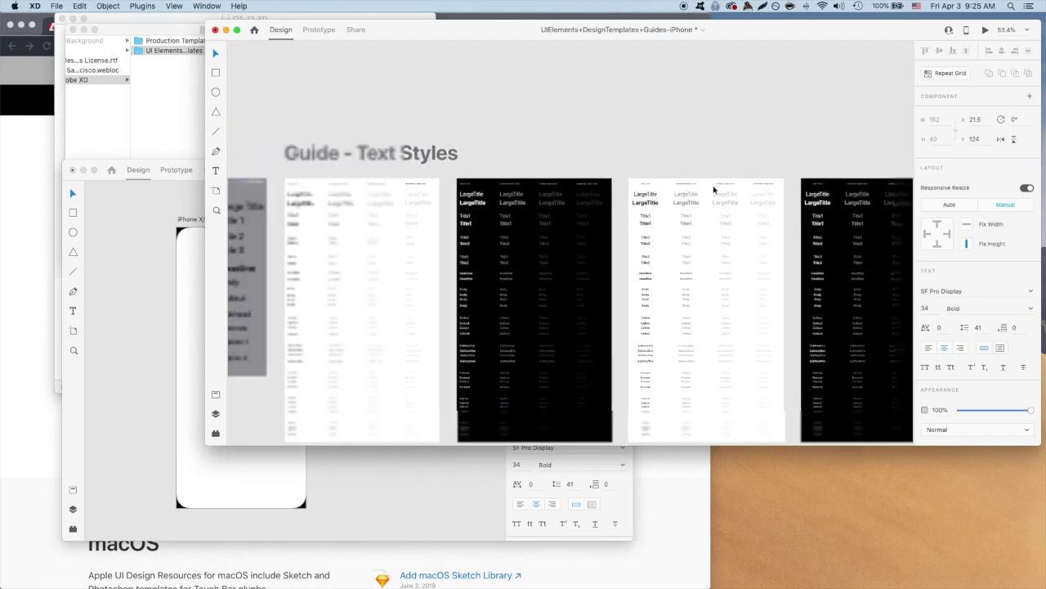
{"action": "scroll", "coordinate": [549, 264], "scroll_direction": "down", "scroll_amount": 3}
{"action": "scroll", "coordinate": [548, 263], "scroll_direction": "down", "scroll_amount": 5}
{"action": "scroll", "coordinate": [546, 262], "scroll_direction": "down", "scroll_amount": 2}
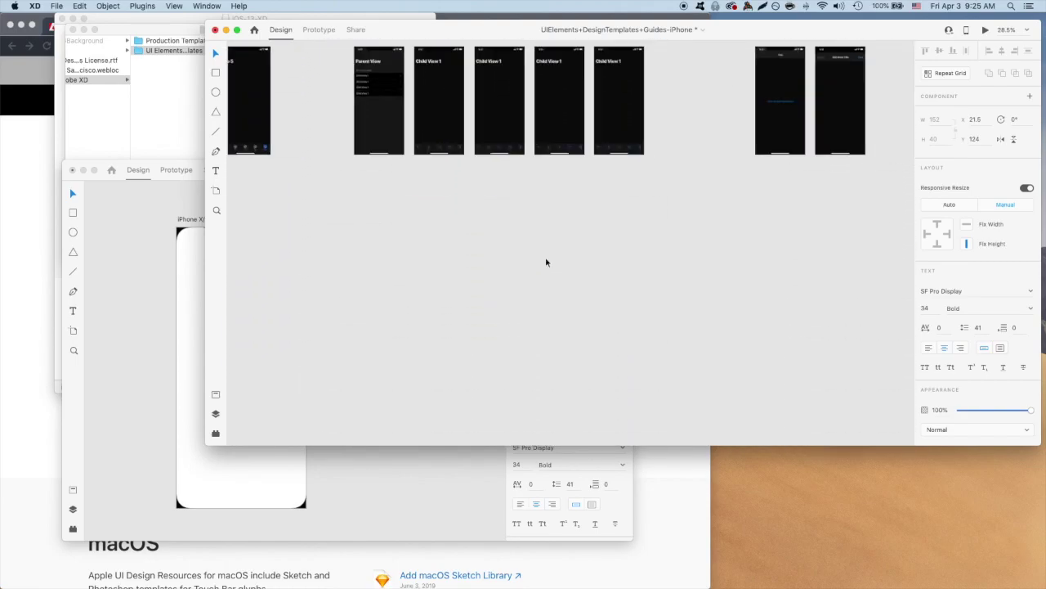
{"action": "scroll", "coordinate": [547, 263], "scroll_direction": "down", "scroll_amount": 6}
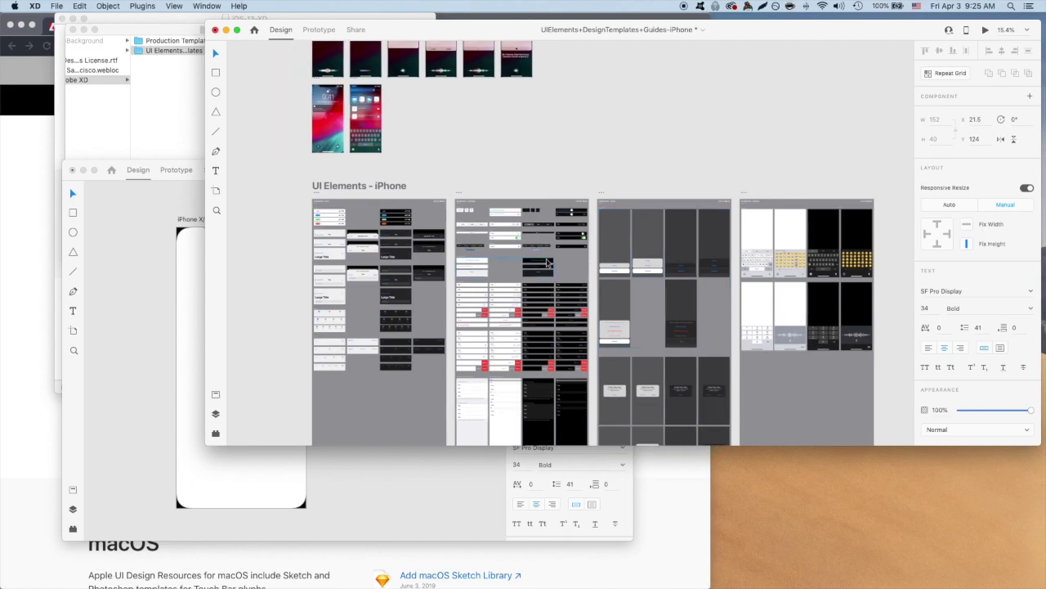
{"action": "scroll", "coordinate": [547, 262], "scroll_direction": "up", "scroll_amount": 10}
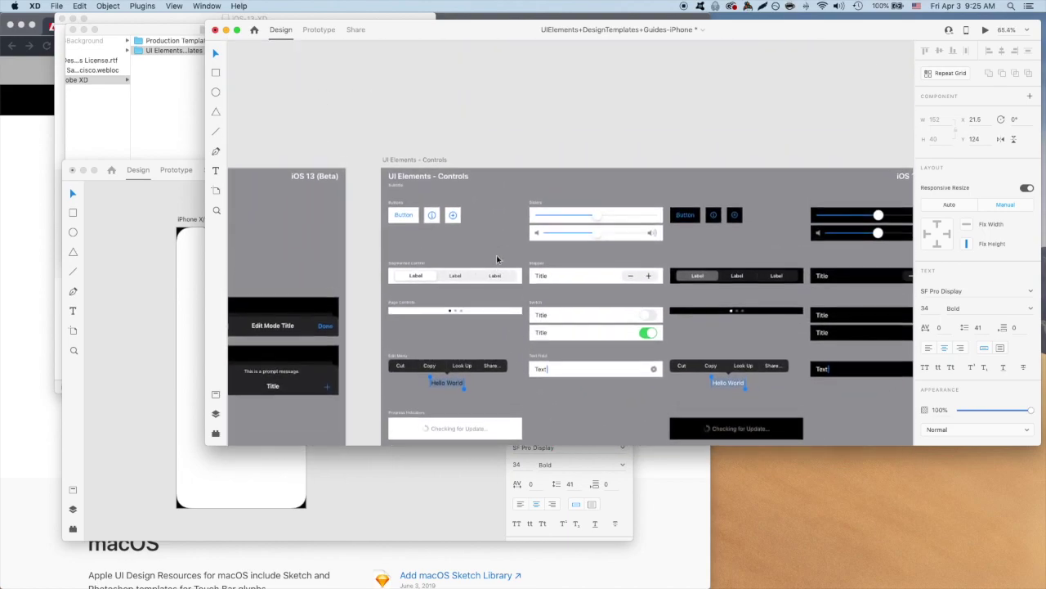
{"action": "scroll", "coordinate": [496, 259], "scroll_direction": "up", "scroll_amount": 6}
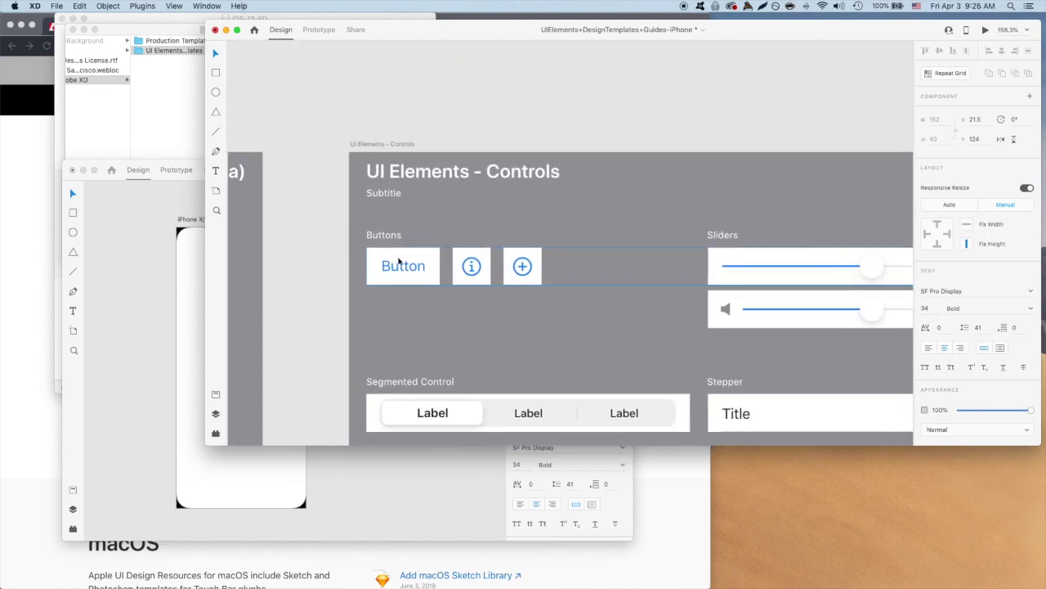
{"action": "left_click", "coordinate": [398, 261]}
{"action": "key", "text": "super+c"}
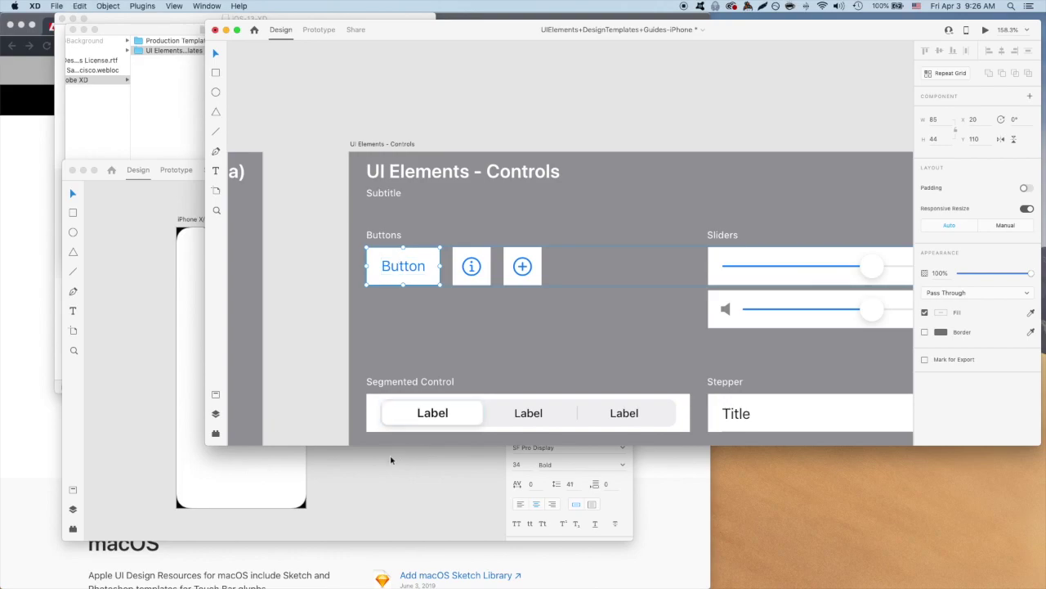
{"action": "left_click", "coordinate": [386, 469]}
{"action": "key", "text": "super+v"}
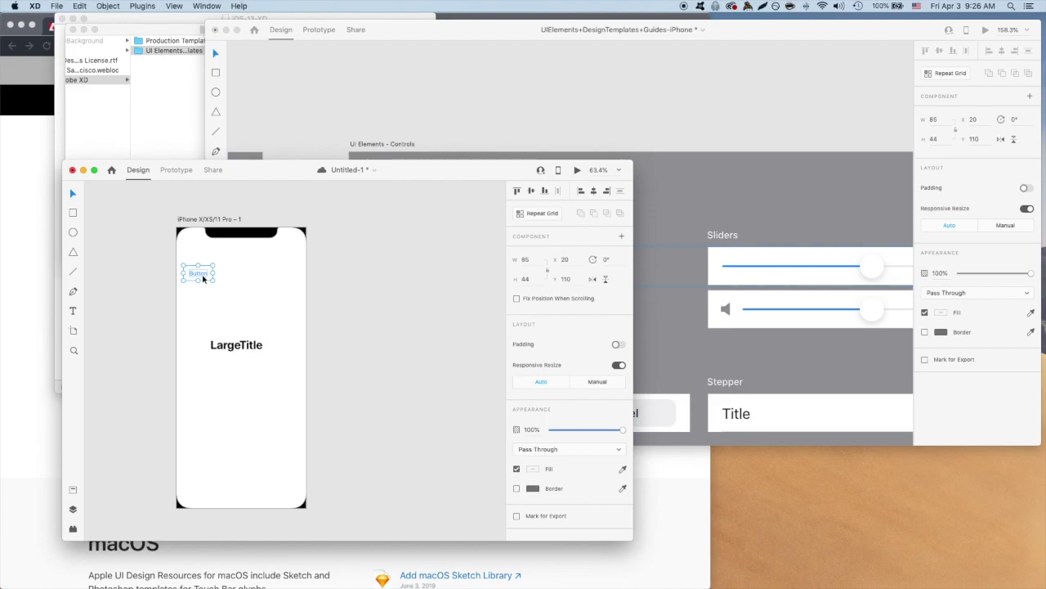
{"action": "left_click_drag", "start_coordinate": [204, 279], "coordinate": [244, 380]}
Change the heading to 'Generate random numbers!' and edit the button's label.
{"action": "left_click", "coordinate": [237, 347]}
{"action": "double_click", "coordinate": [236, 347]}
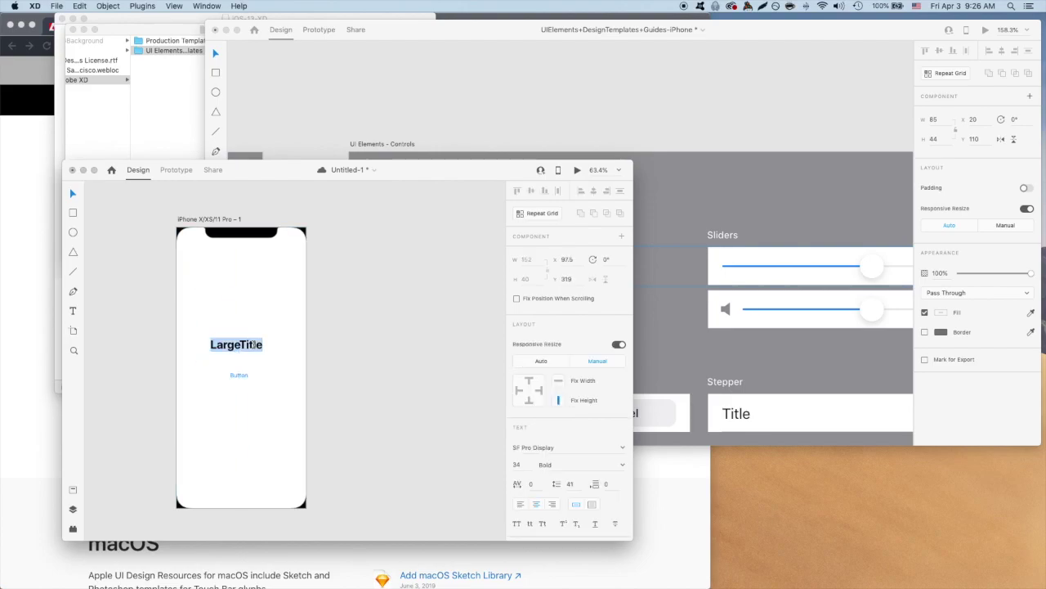
{"action": "type", "text": "Generate"}
{"action": "key", "text": "Return"}
{"action": "type", "text": "random numbers!"}
{"action": "double_click", "coordinate": [238, 376]}
{"action": "type", "text": "Nex"}
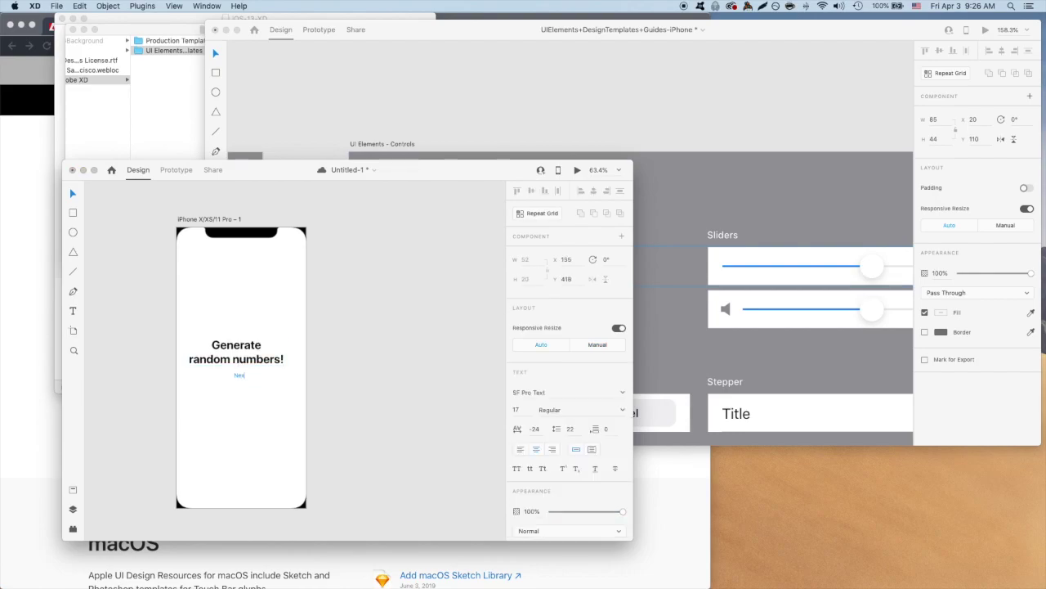
{"action": "key", "text": "Escape"}
Centre the heading and button horizontally on the artboard, then select the artboard.
{"action": "left_click", "coordinate": [238, 376]}
{"action": "left_click", "coordinate": [249, 354], "text": "shift"}
{"action": "left_click_drag", "start_coordinate": [250, 354], "coordinate": [243, 359]}
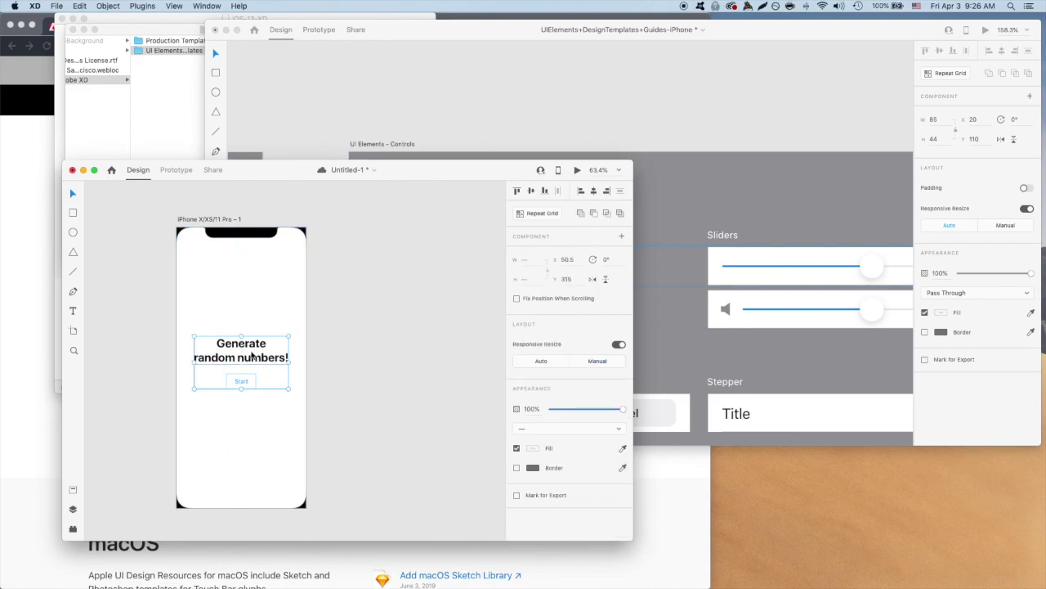
{"action": "left_click", "coordinate": [312, 268]}
{"action": "left_click", "coordinate": [219, 220]}
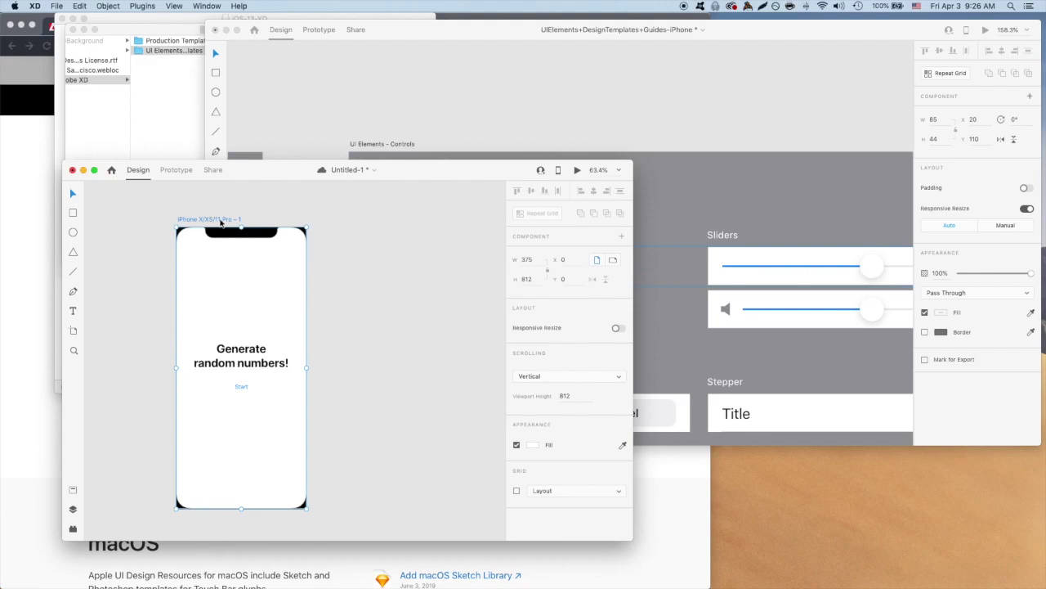
Copy and paste the first artboard to create iPhone X/XS/11 Pro - 2.
{"action": "key", "text": "super+c"}
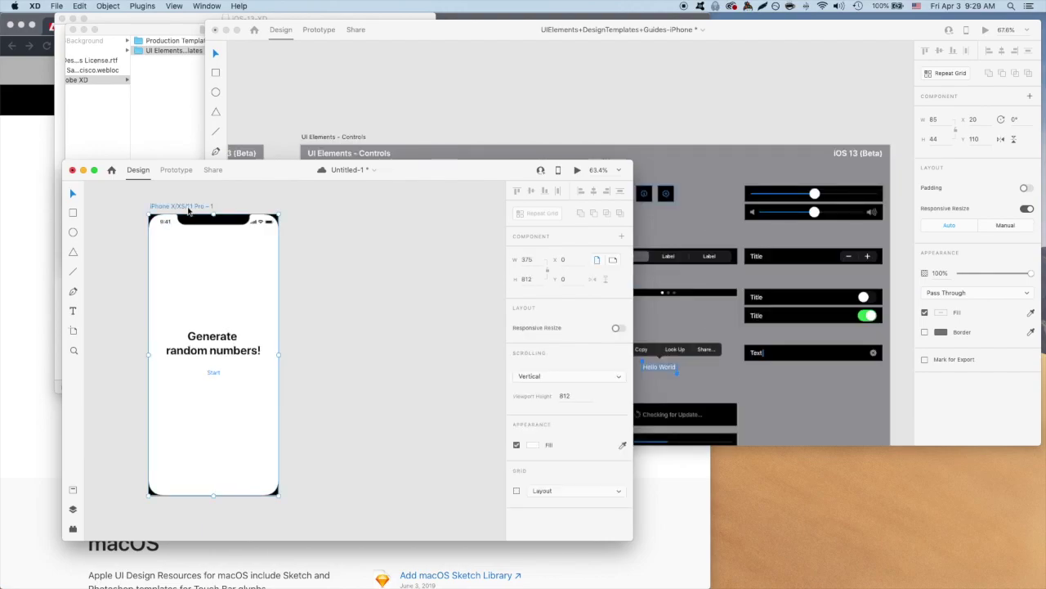
{"action": "key", "text": "super+v"}
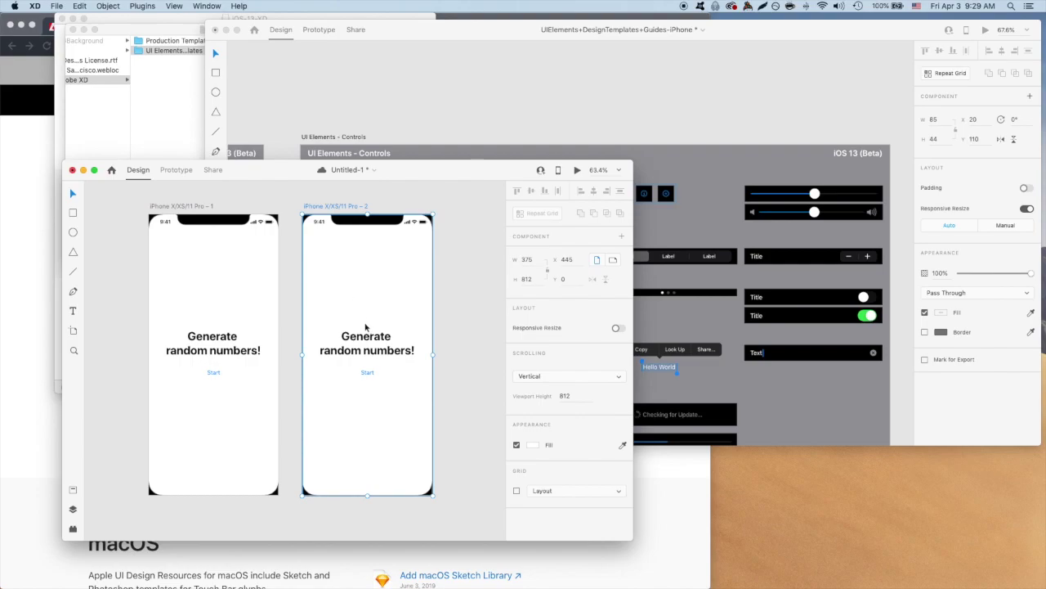
Copy the white Parent Title navigation bar from the UI kit onto the second artboard.
{"action": "left_click", "coordinate": [712, 158]}
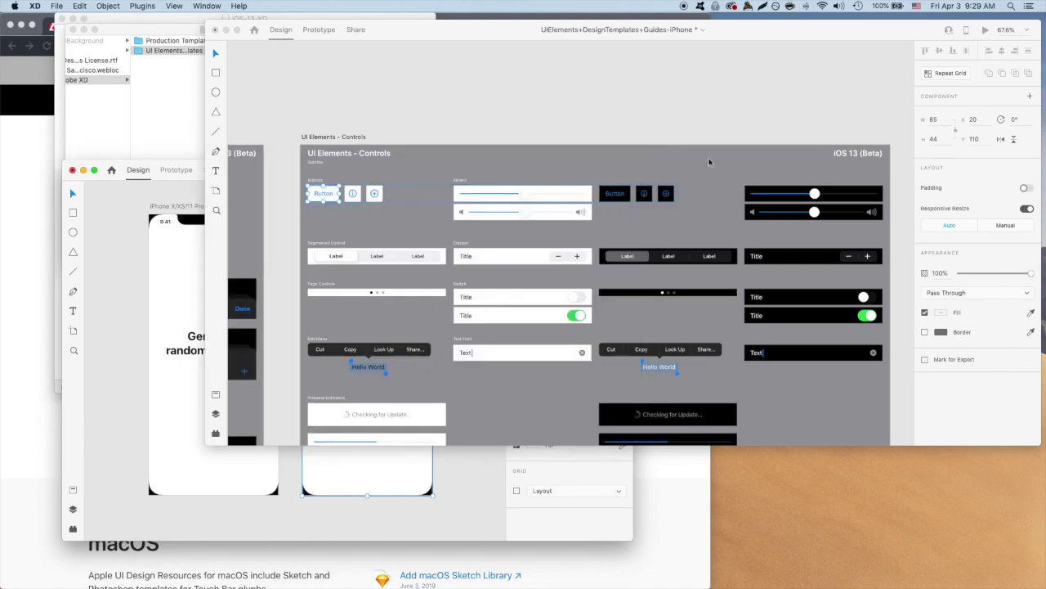
{"action": "scroll", "coordinate": [689, 157], "scroll_direction": "left", "scroll_amount": 15}
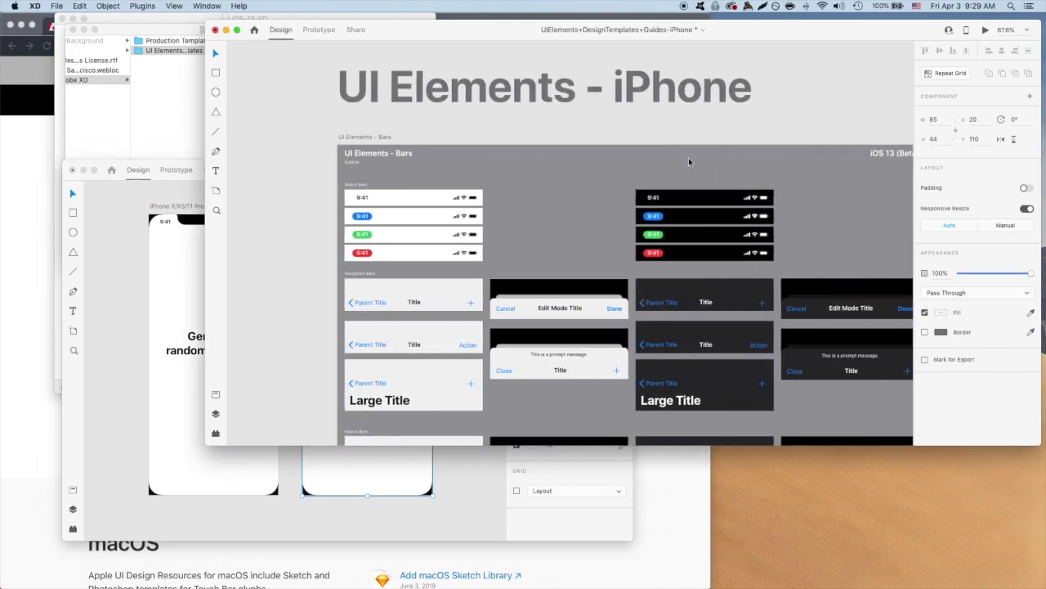
{"action": "scroll", "coordinate": [689, 161], "scroll_direction": "down", "scroll_amount": 3}
{"action": "left_click", "coordinate": [378, 237]}
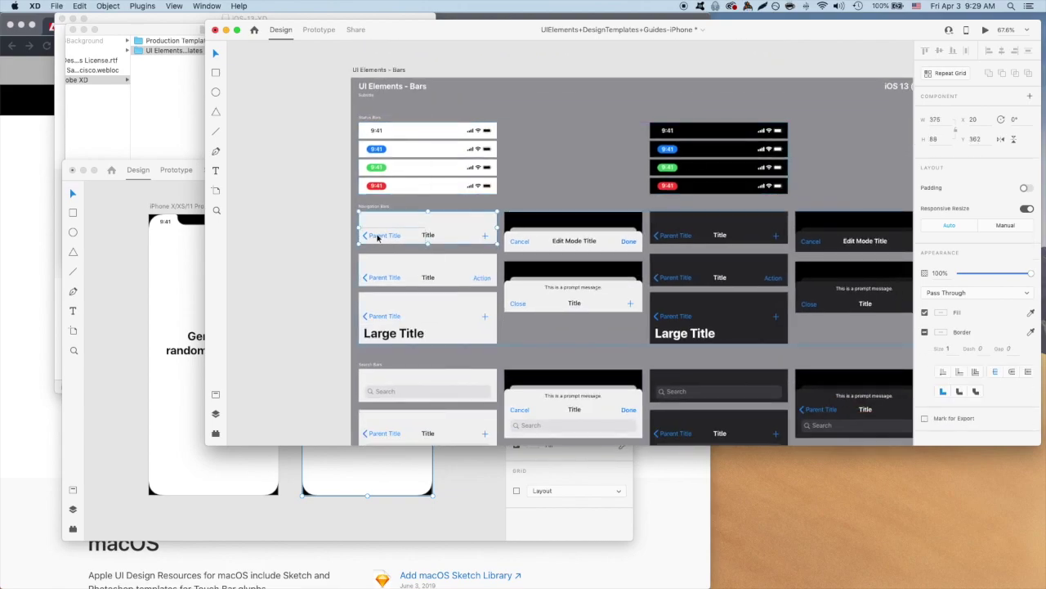
{"action": "key", "text": "super+c"}
{"action": "left_click", "coordinate": [480, 493]}
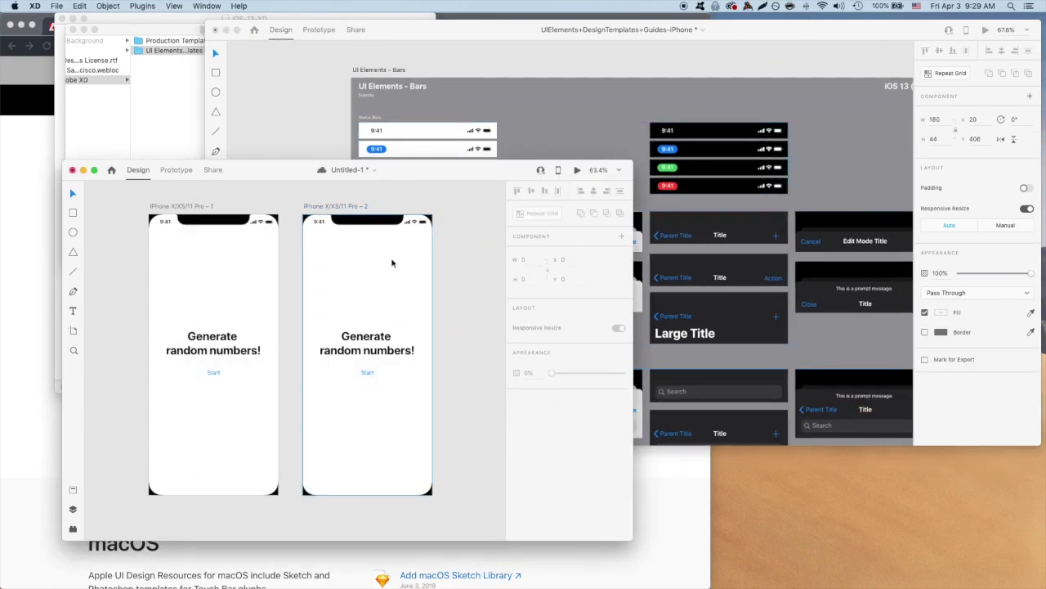
{"action": "key", "text": "super+v"}
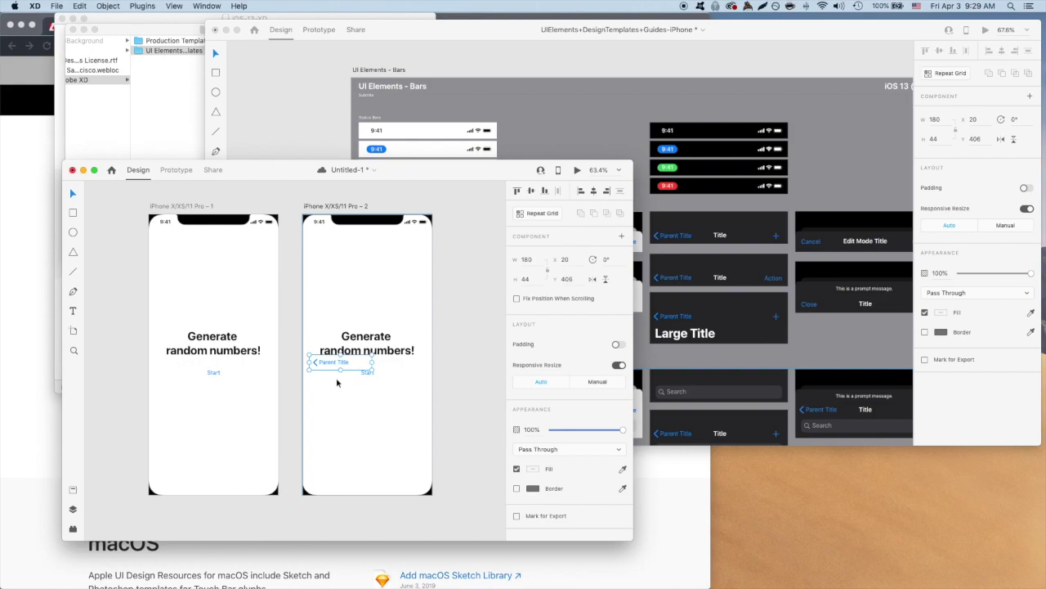
Add the white text field from the kit and align the Parent Title bar to the artboard's top-left.
{"action": "left_click", "coordinate": [783, 183]}
{"action": "scroll", "coordinate": [783, 183], "scroll_direction": "down", "scroll_amount": 3}
{"action": "scroll", "coordinate": [782, 183], "scroll_direction": "up", "scroll_amount": 3}
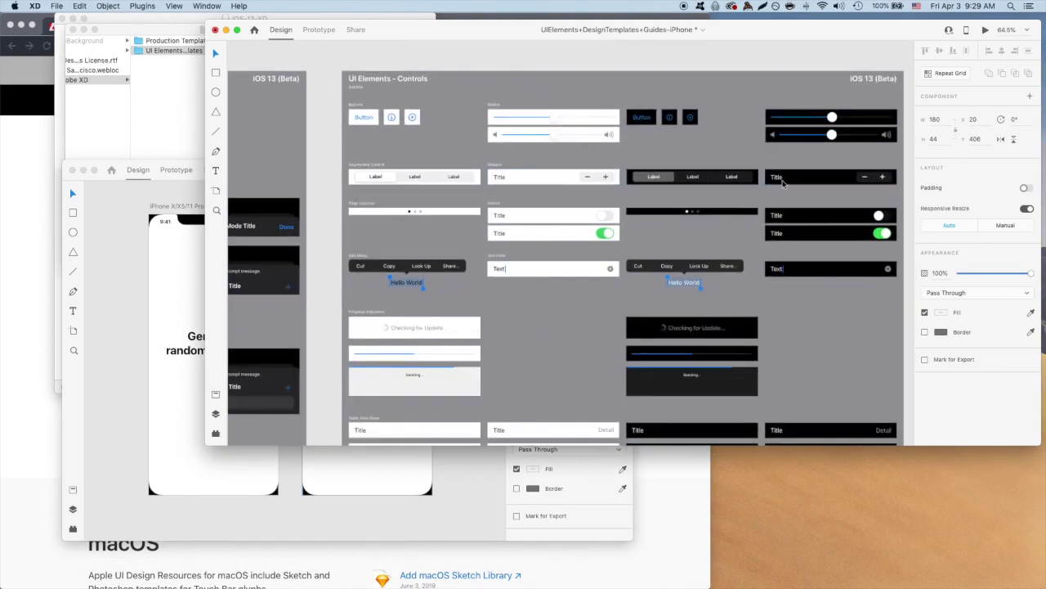
{"action": "scroll", "coordinate": [783, 183], "scroll_direction": "down", "scroll_amount": 5}
{"action": "left_click", "coordinate": [509, 190]}
{"action": "key", "text": "super+grave"}
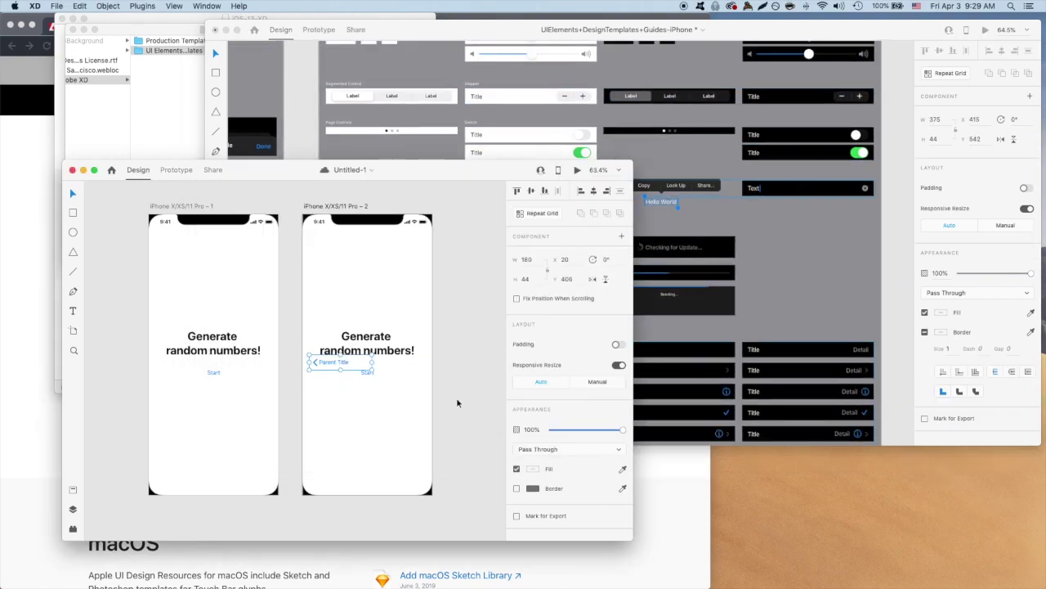
{"action": "key", "text": "super+v"}
{"action": "left_click_drag", "start_coordinate": [352, 369], "coordinate": [362, 237]}
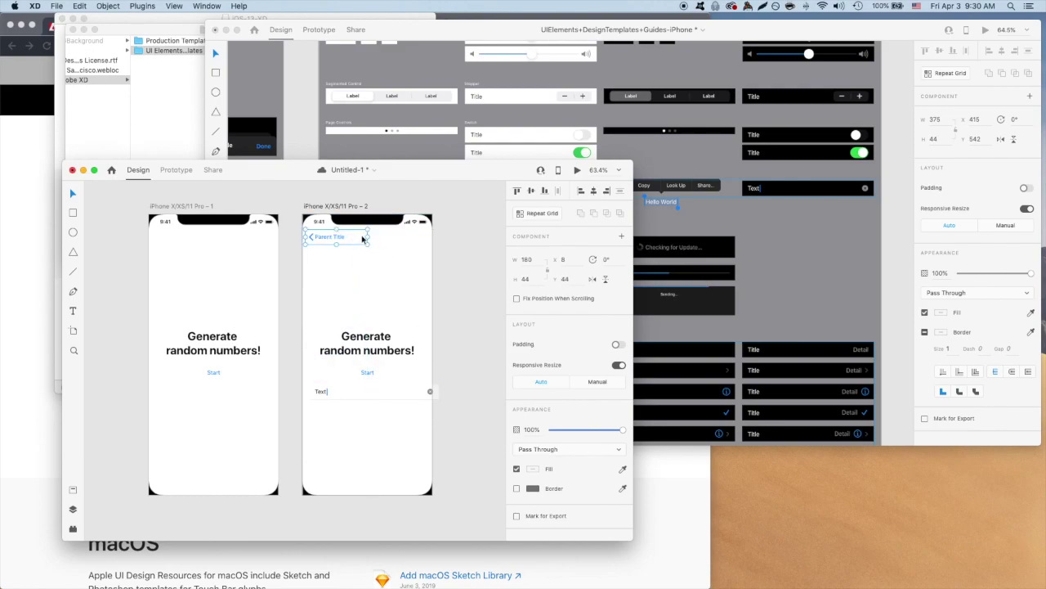
{"action": "left_click_drag", "start_coordinate": [356, 239], "coordinate": [354, 238]}
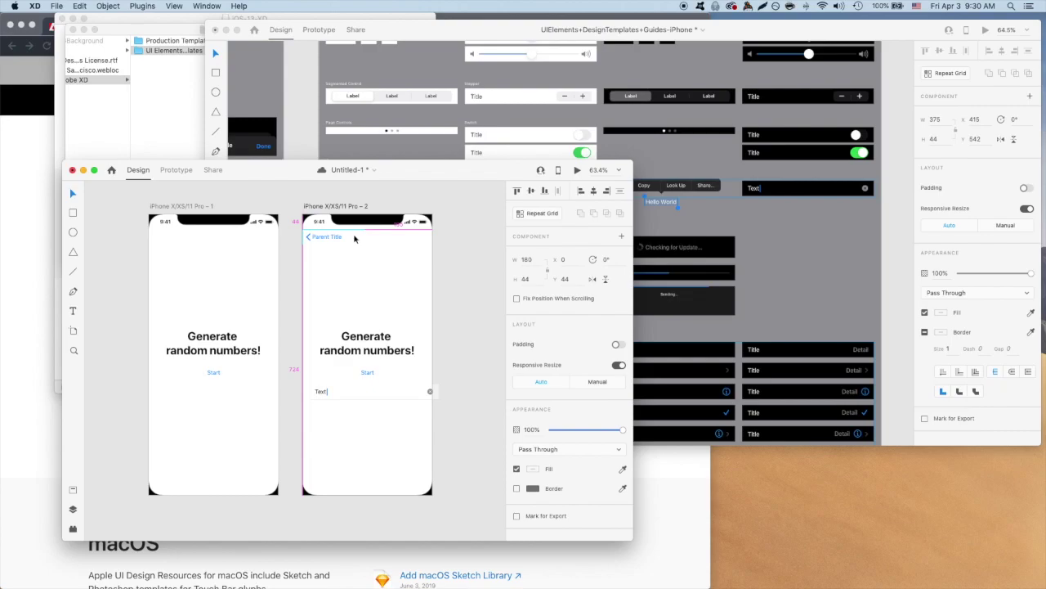
Change the field's text to '1' and place it just above the Start button.
{"action": "left_click", "coordinate": [355, 238]}
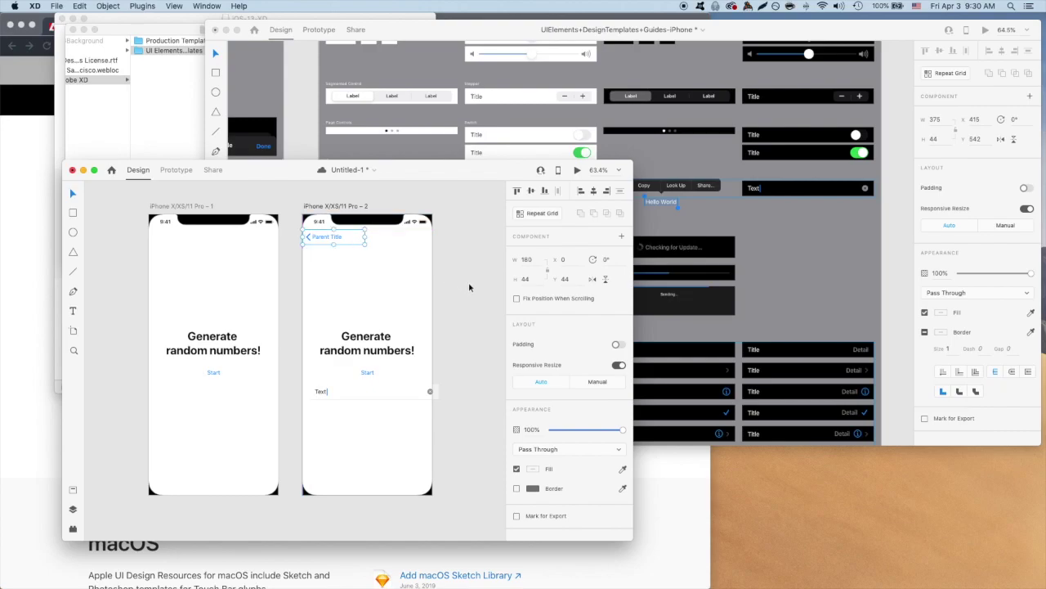
{"action": "double_click", "coordinate": [320, 391]}
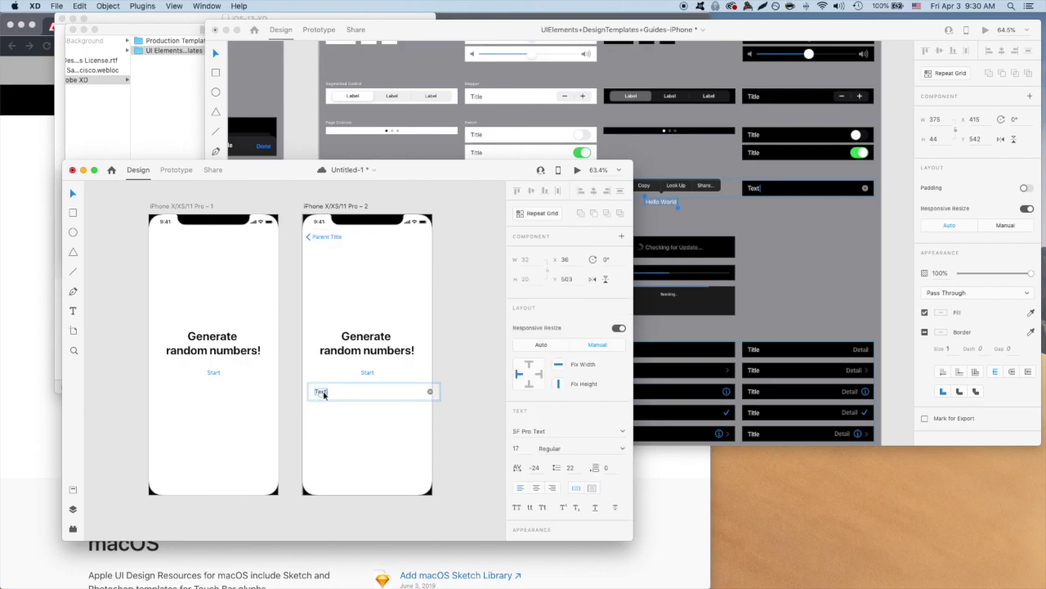
{"action": "double_click", "coordinate": [321, 393]}
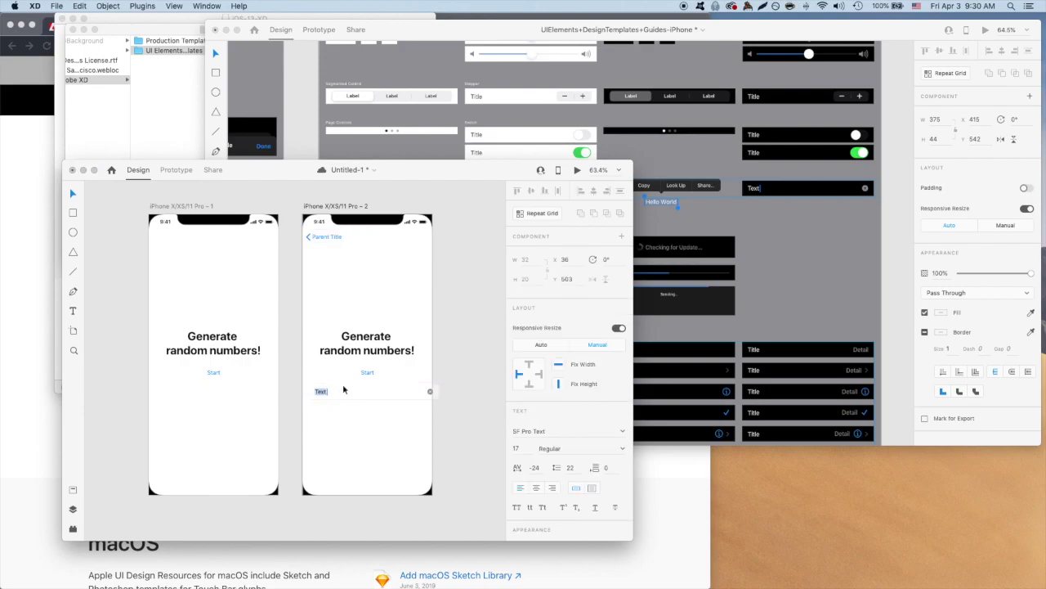
{"action": "type", "text": "1"}
{"action": "scroll", "coordinate": [346, 391], "scroll_direction": "up", "scroll_amount": 6}
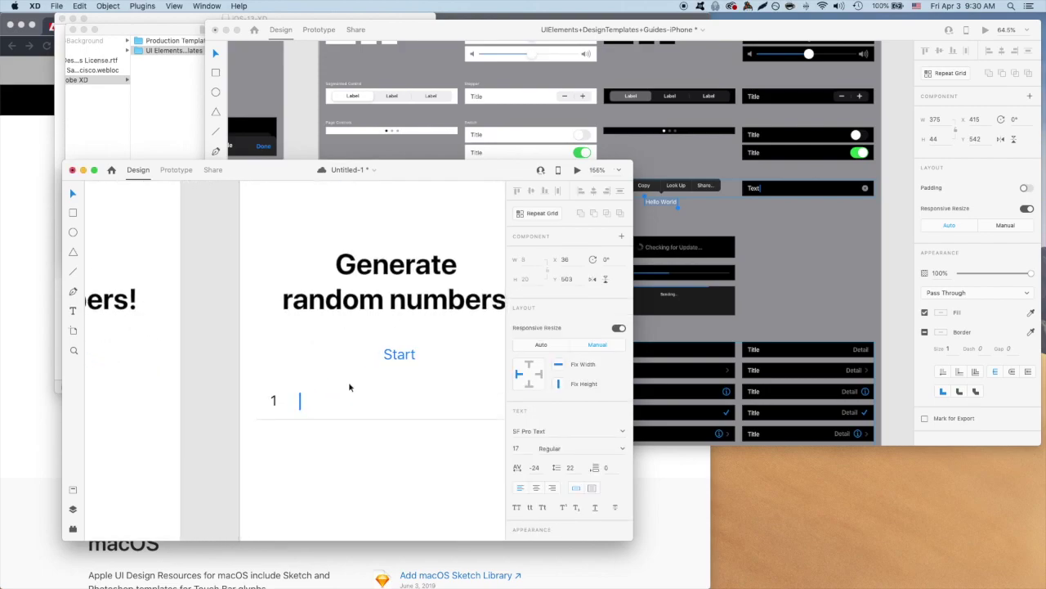
{"action": "left_click_drag", "start_coordinate": [233, 424], "coordinate": [237, 353]}
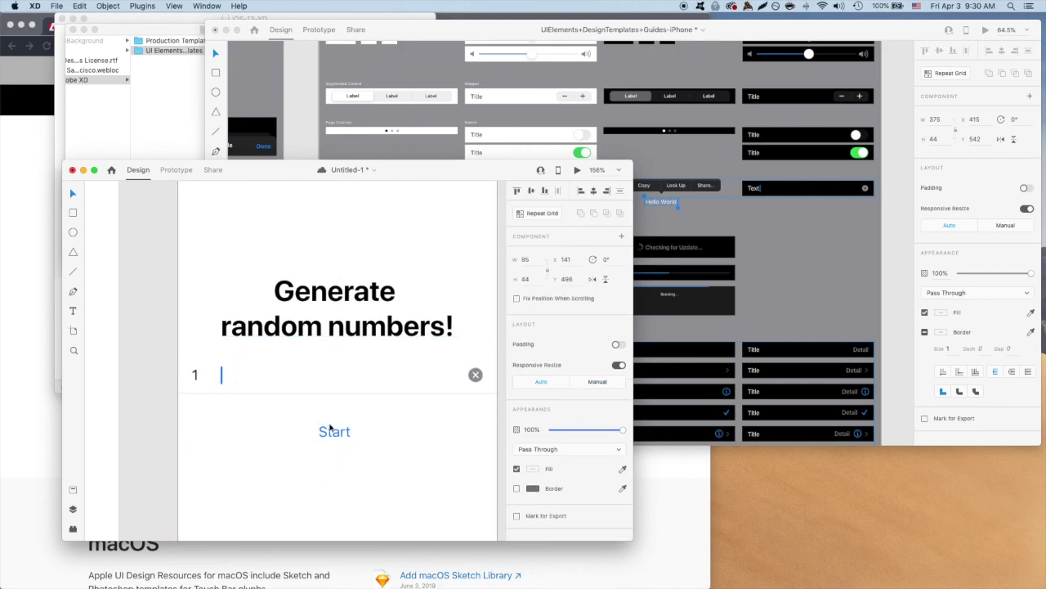
{"action": "left_click_drag", "start_coordinate": [335, 445], "coordinate": [334, 425]}
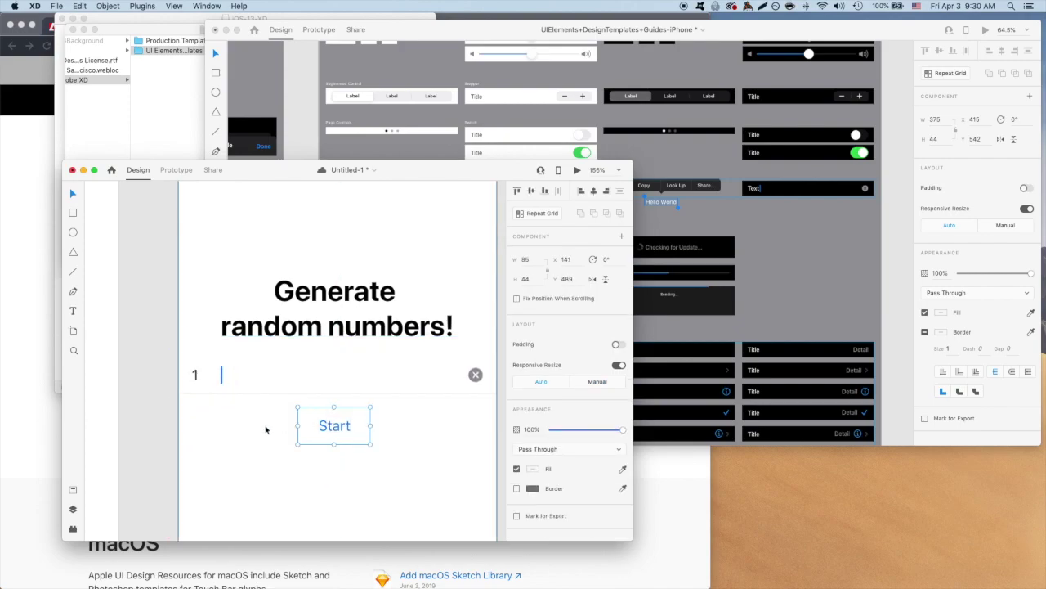
Move the caret beside the 1 and narrow the number field to a short width.
{"action": "left_click", "coordinate": [221, 374]}
{"action": "double_click", "coordinate": [222, 376]}
{"action": "left_click_drag", "start_coordinate": [221, 375], "coordinate": [198, 375]}
{"action": "left_click", "coordinate": [233, 420]}
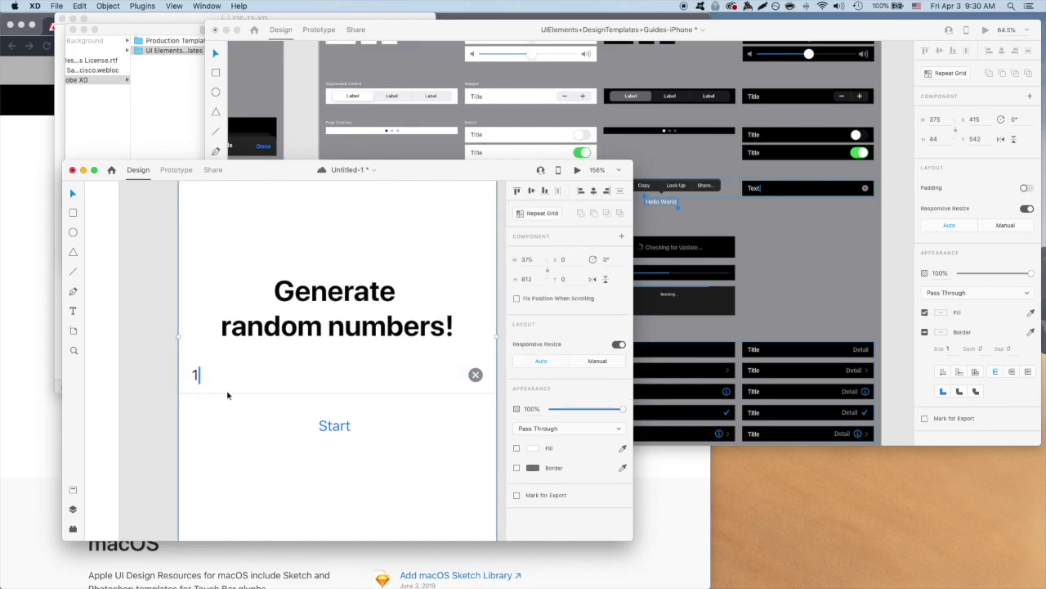
{"action": "left_click", "coordinate": [258, 388]}
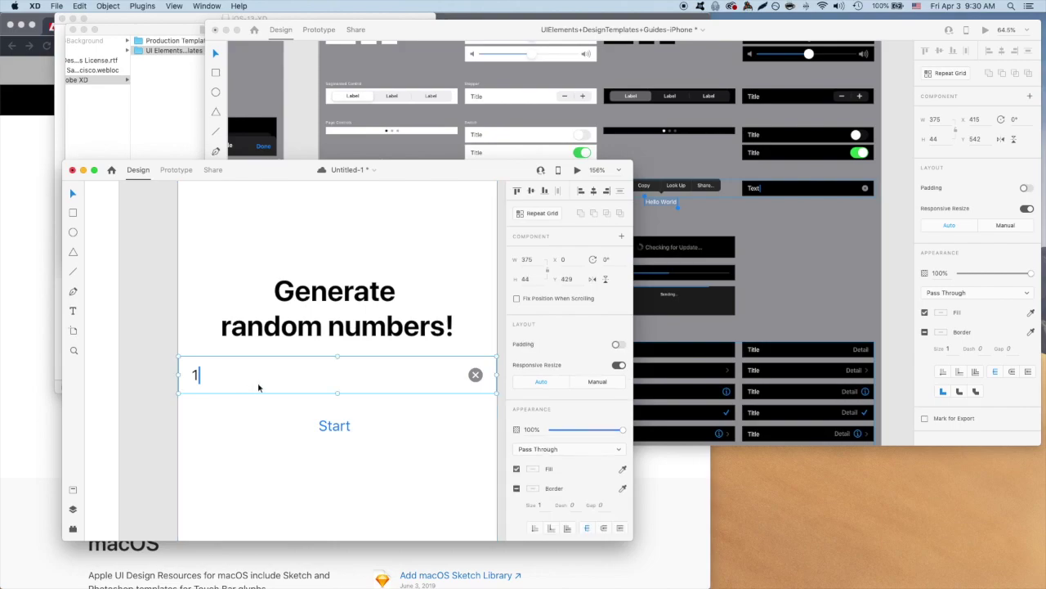
{"action": "left_click_drag", "start_coordinate": [496, 375], "coordinate": [332, 378]}
{"action": "left_click", "coordinate": [353, 396]}
Retitle the headline 'Generate how many random numbers?' and centre it above the field.
{"action": "double_click", "coordinate": [335, 325]}
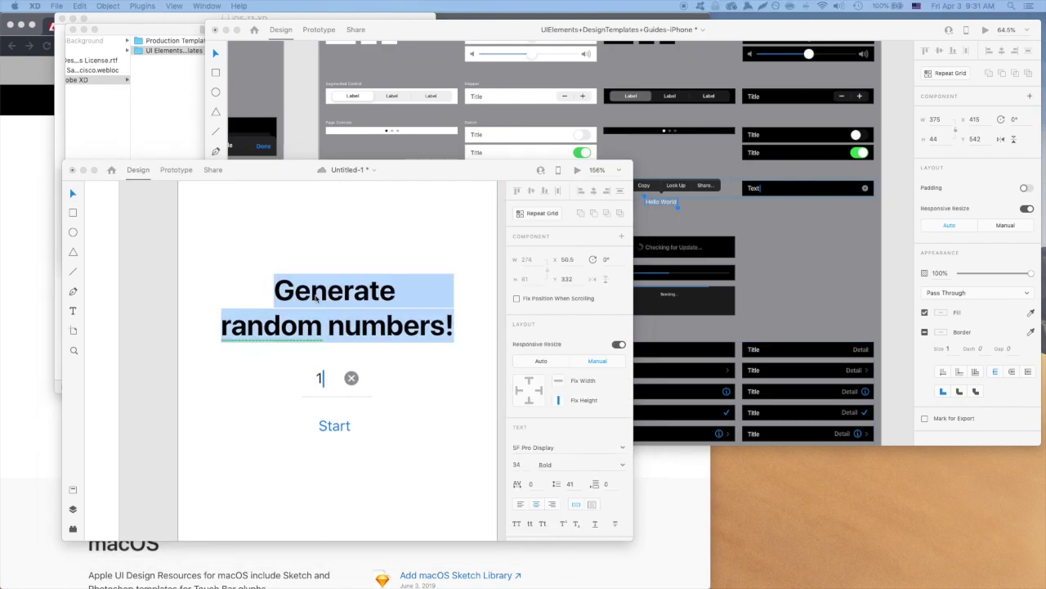
{"action": "left_click", "coordinate": [456, 327]}
{"action": "left_click_drag", "start_coordinate": [456, 328], "coordinate": [256, 298]}
{"action": "type", "text": "Generate how many random numbers?"}
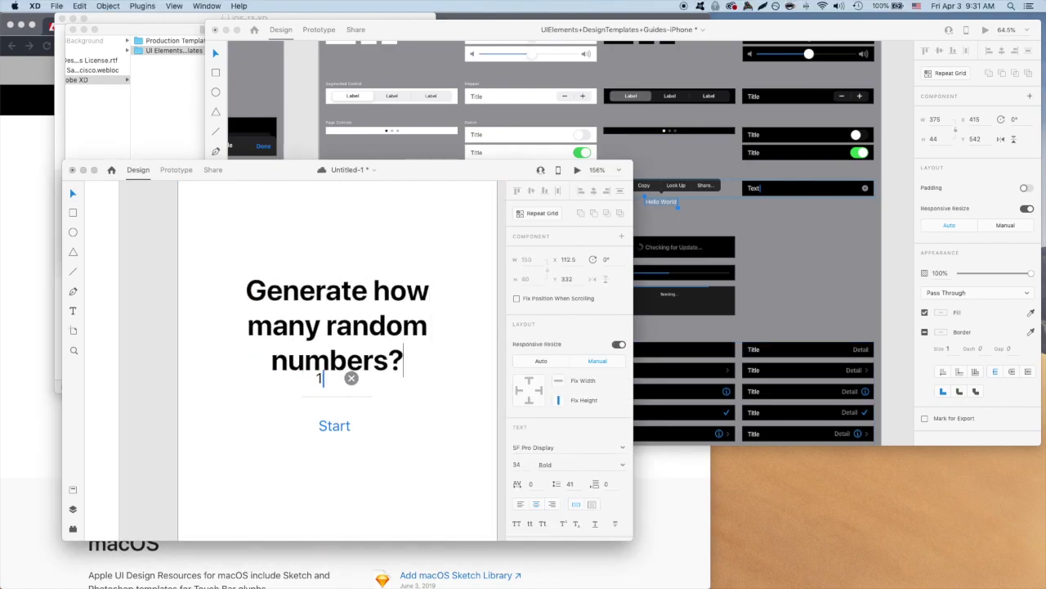
{"action": "key", "text": "Escape"}
{"action": "left_click_drag", "start_coordinate": [410, 245], "coordinate": [353, 260]}
Fit the headline box to its text and nudge the headline and Start button into even spacing.
{"action": "key", "text": "super+0"}
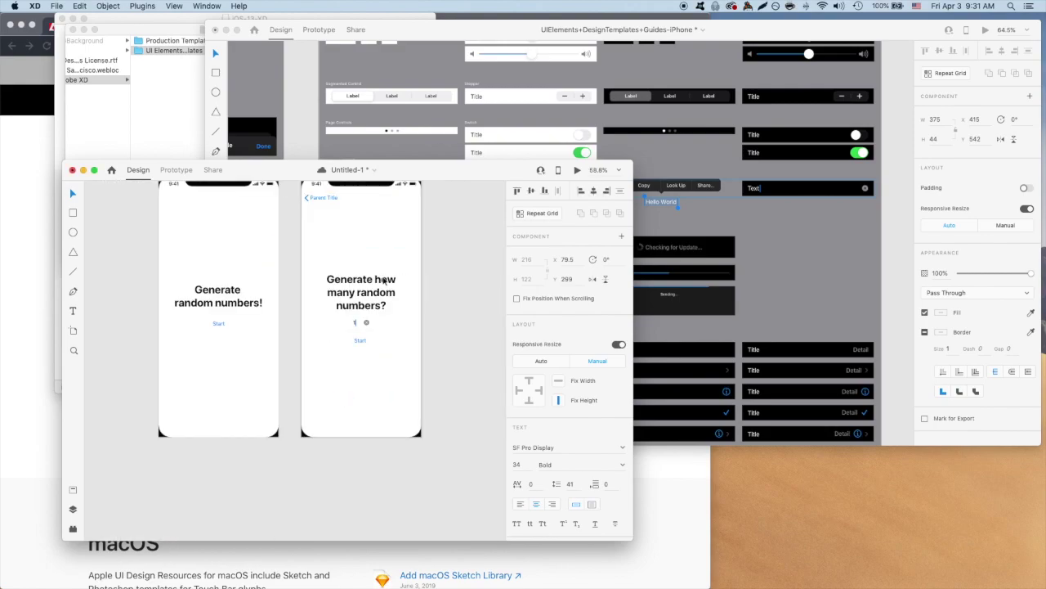
{"action": "double_click", "coordinate": [365, 330]}
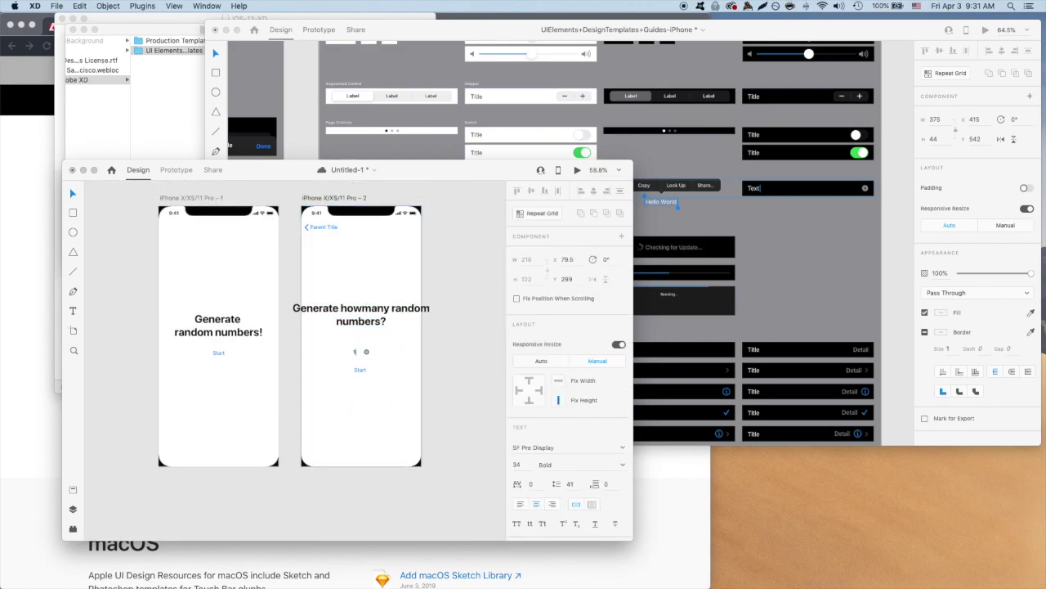
{"action": "key", "text": "Return"}
{"action": "left_click_drag", "start_coordinate": [359, 315], "coordinate": [359, 324]}
{"action": "left_click", "coordinate": [358, 352]}
{"action": "left_click_drag", "start_coordinate": [360, 370], "coordinate": [361, 373]}
{"action": "left_click", "coordinate": [436, 363]}
{"action": "left_click", "coordinate": [361, 373]}
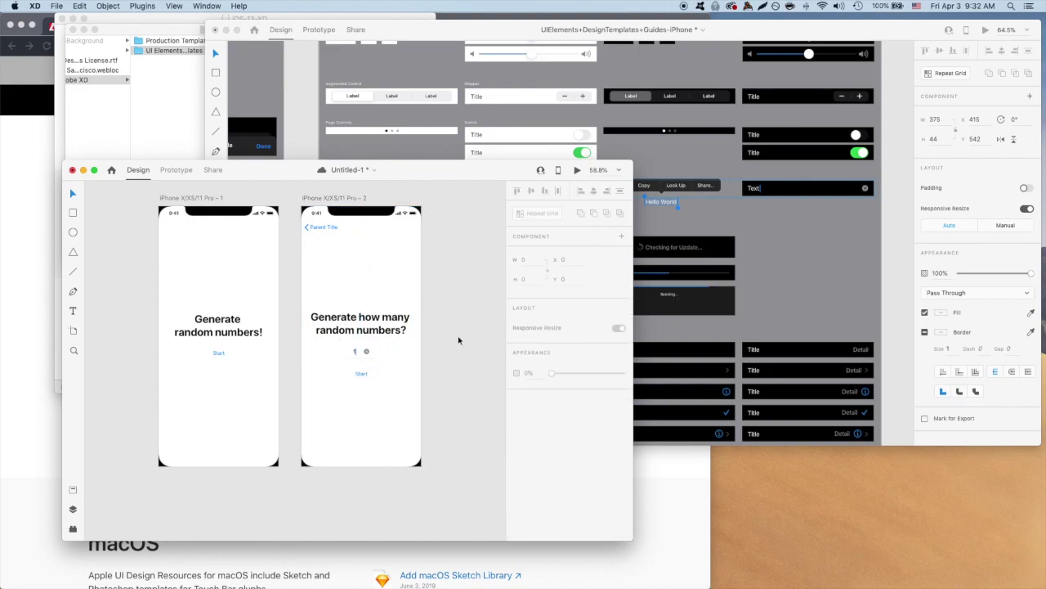
{"action": "left_click", "coordinate": [755, 273]}
Copy the number keypad from the UI kit to the bottom of the second screen.
{"action": "scroll", "coordinate": [754, 273], "scroll_direction": "down", "scroll_amount": 10}
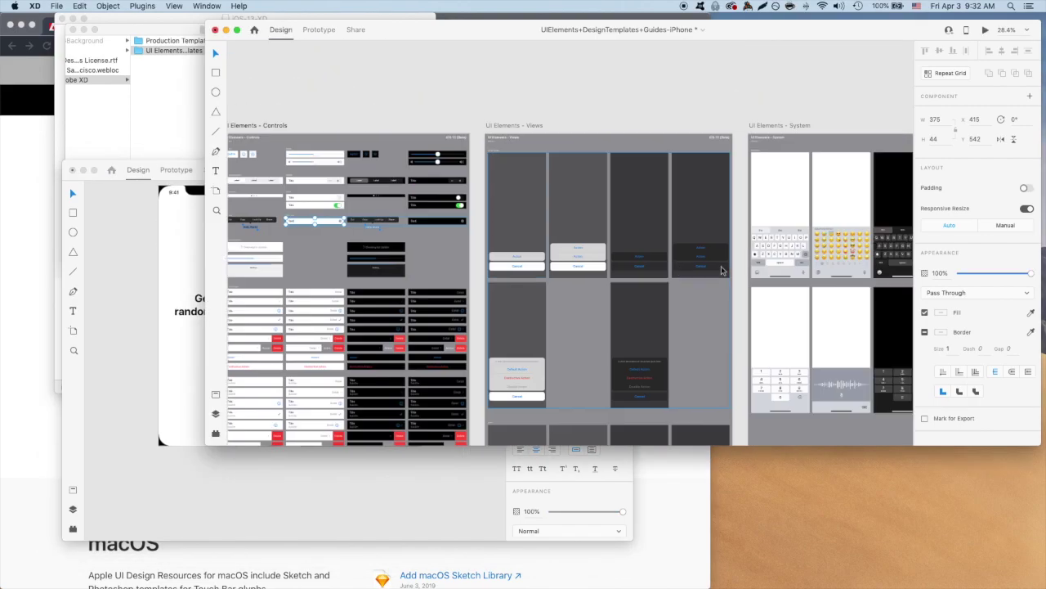
{"action": "left_click", "coordinate": [480, 380]}
{"action": "key", "text": "cmd+c"}
{"action": "left_click", "coordinate": [441, 488]}
{"action": "key", "text": "cmd+v"}
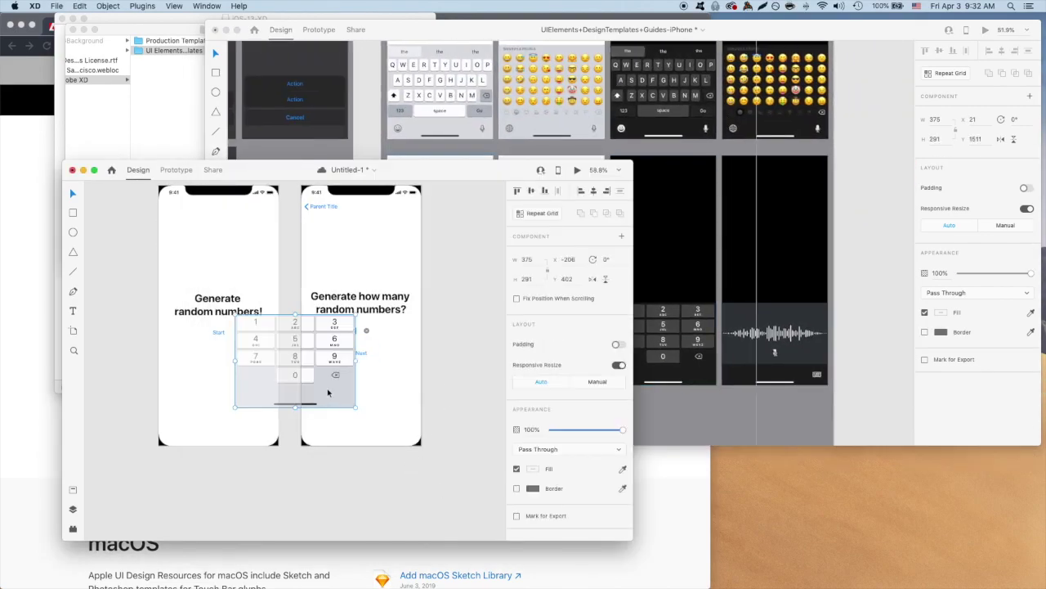
{"action": "left_click_drag", "start_coordinate": [401, 395], "coordinate": [401, 432]}
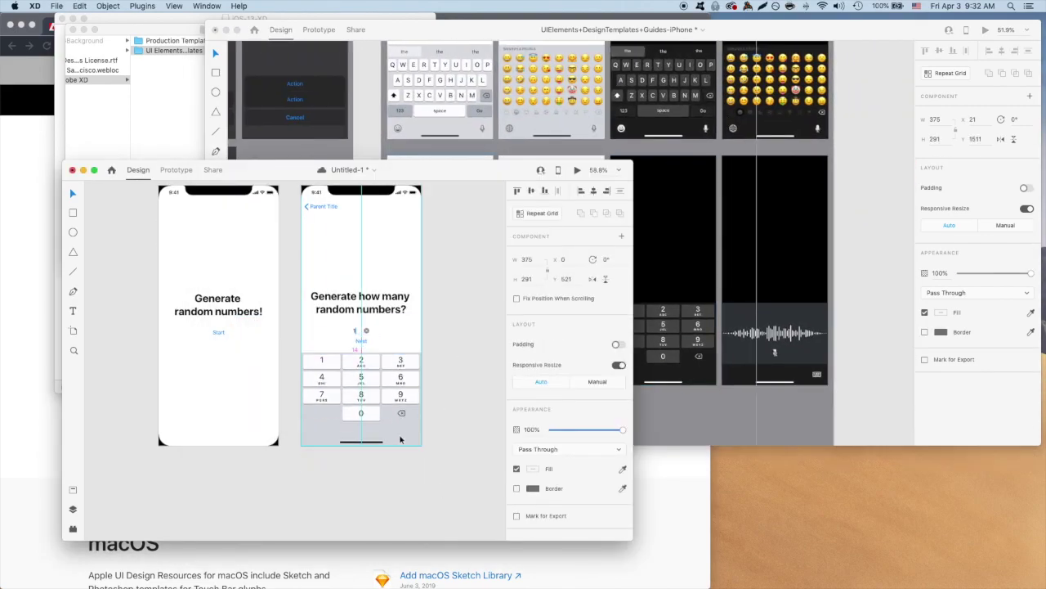
Raise the headline and field group above the keypad.
{"action": "left_click", "coordinate": [364, 343]}
{"action": "left_click_drag", "start_coordinate": [365, 348], "coordinate": [364, 331]}
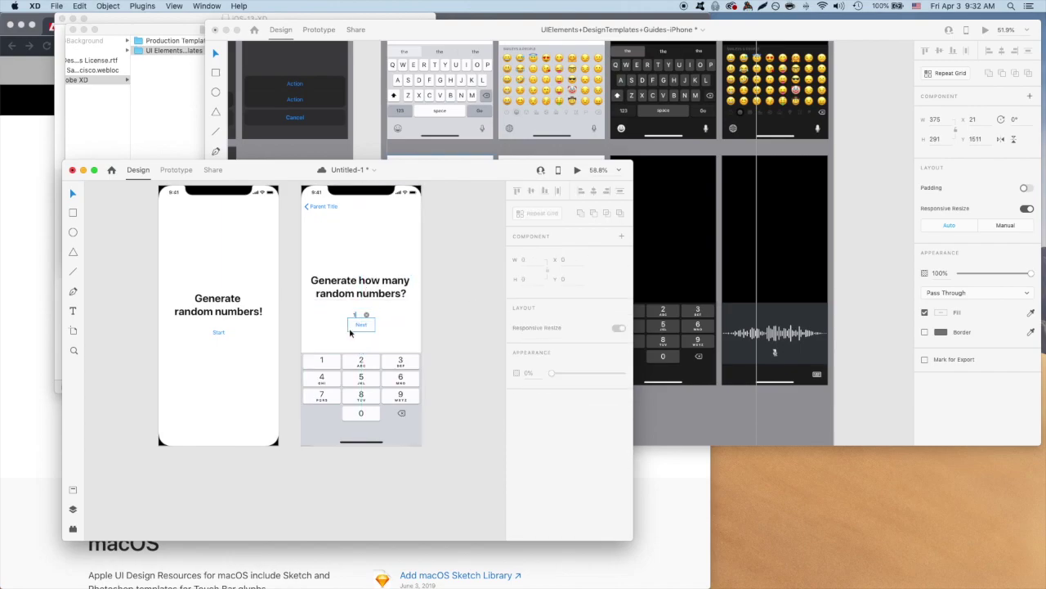
{"action": "left_click", "coordinate": [447, 328]}
{"action": "scroll", "coordinate": [447, 329], "scroll_direction": "right", "scroll_amount": 3}
{"action": "scroll", "coordinate": [447, 329], "scroll_direction": "up", "scroll_amount": 2}
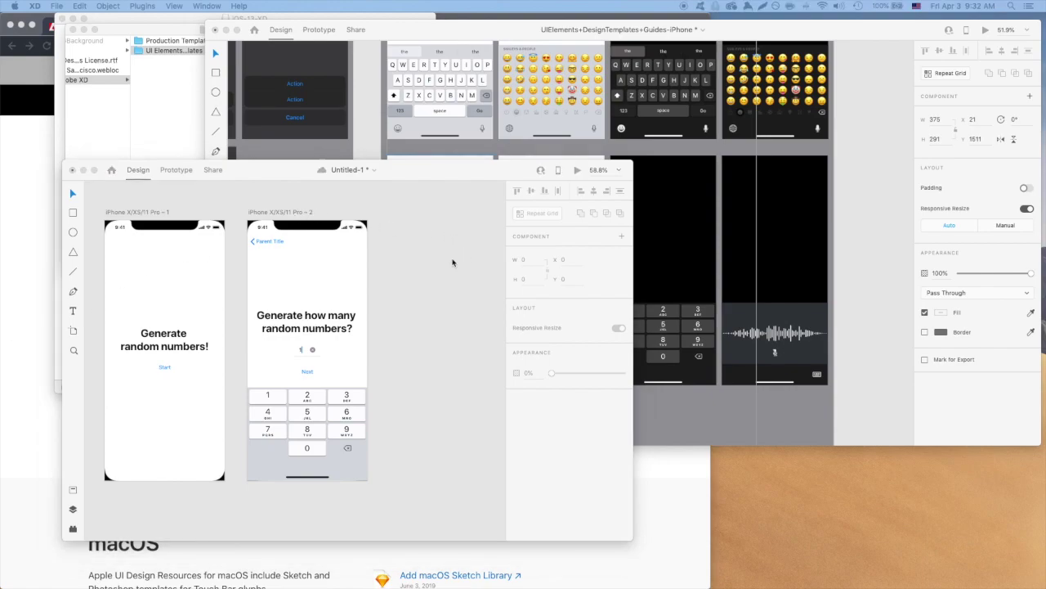
{"action": "left_click", "coordinate": [454, 263]}
Copy-paste the second screen and retype the copy's headline as 'Generate 1 number in what range?'.
{"action": "left_click", "coordinate": [299, 212]}
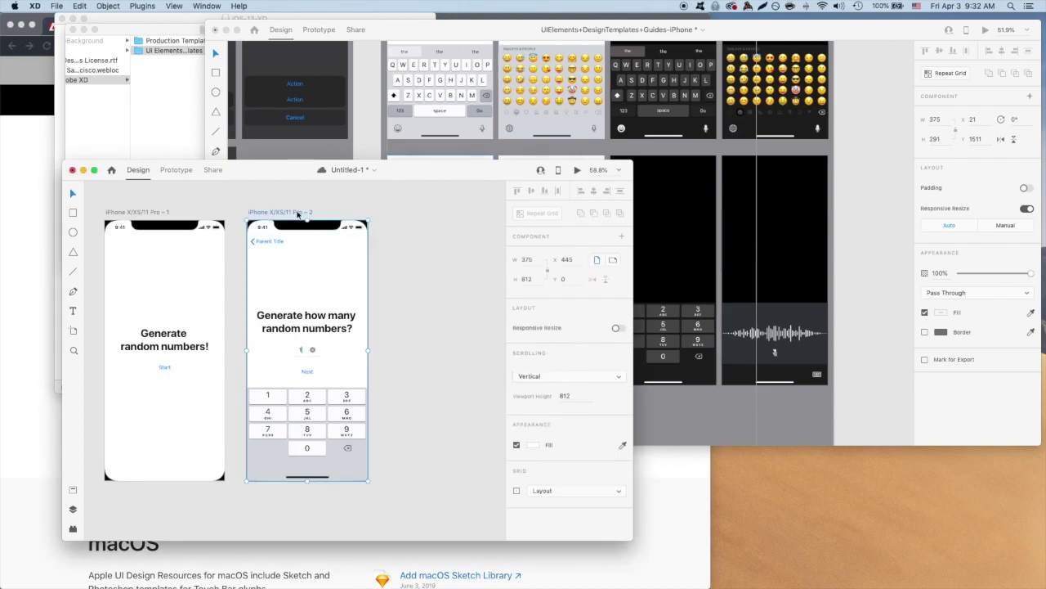
{"action": "key", "text": "super+c"}
{"action": "key", "text": "super+c"}
{"action": "key", "text": "super+v"}
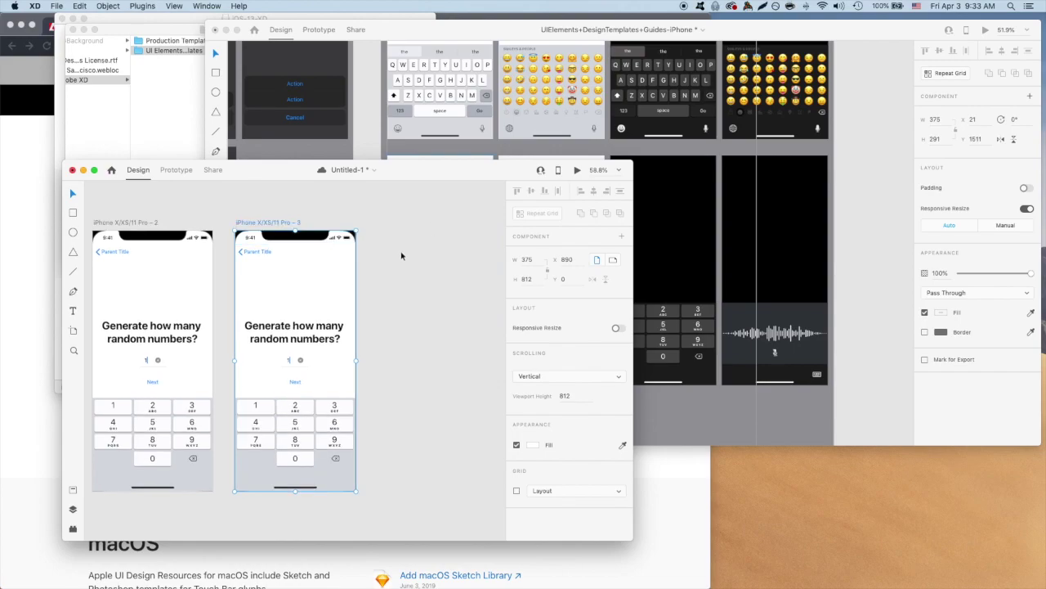
{"action": "left_click", "coordinate": [342, 337]}
{"action": "double_click", "coordinate": [342, 338]}
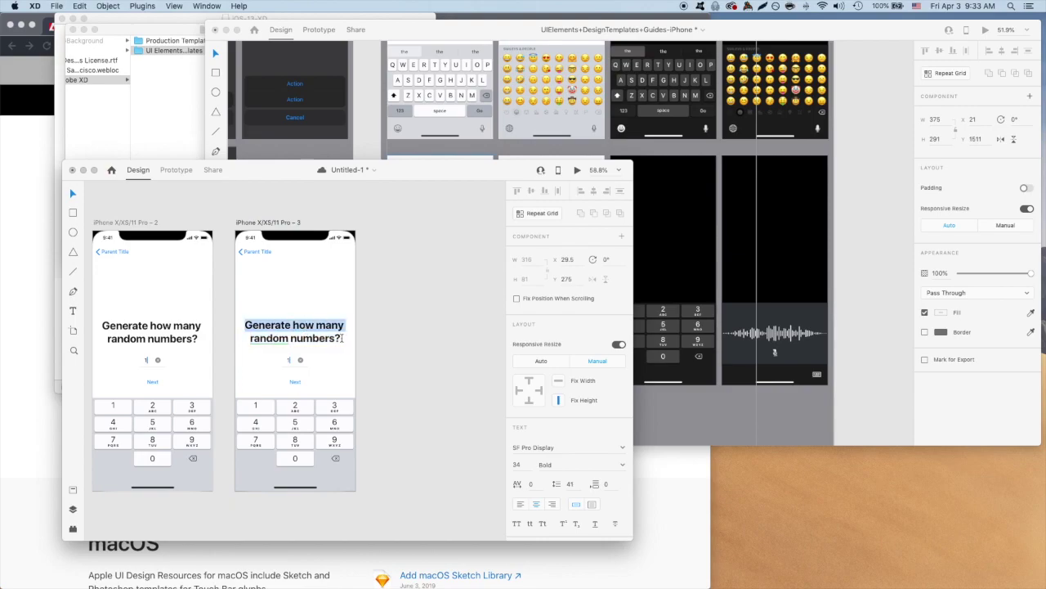
{"action": "type", "text": "Generate 1 number in what range?"}
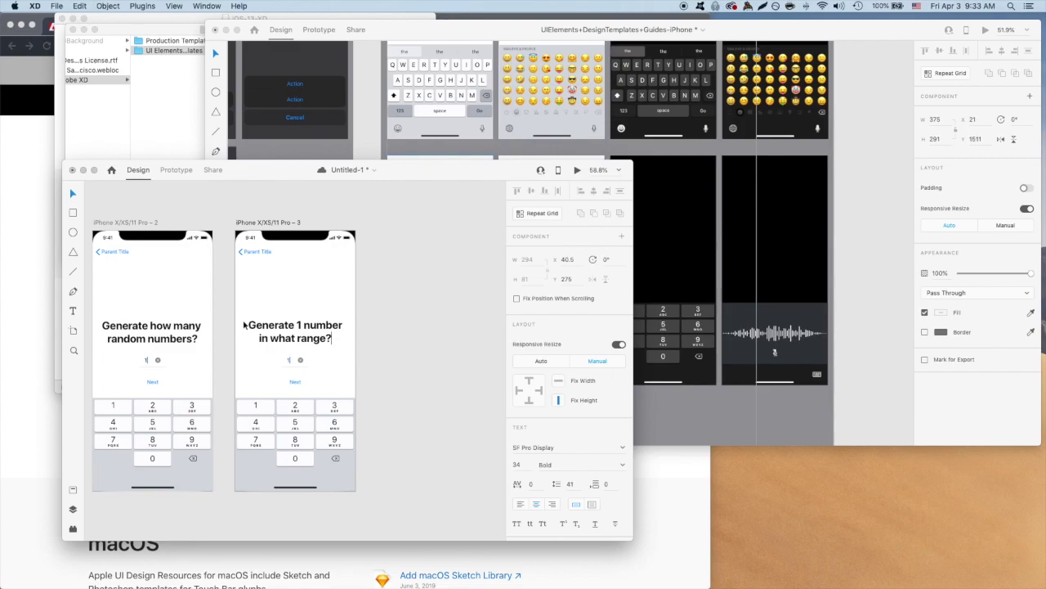
Duplicate the number field on the third screen so two fields sit side by side.
{"action": "left_click", "coordinate": [300, 367]}
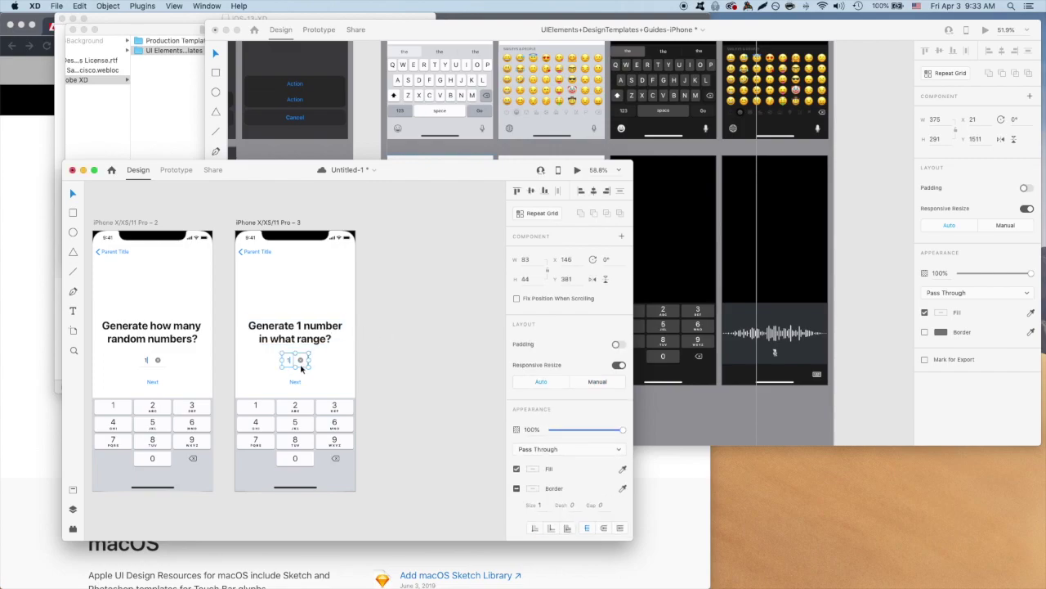
{"action": "left_click_drag", "start_coordinate": [306, 370], "coordinate": [340, 377]}
{"action": "left_click", "coordinate": [392, 344]}
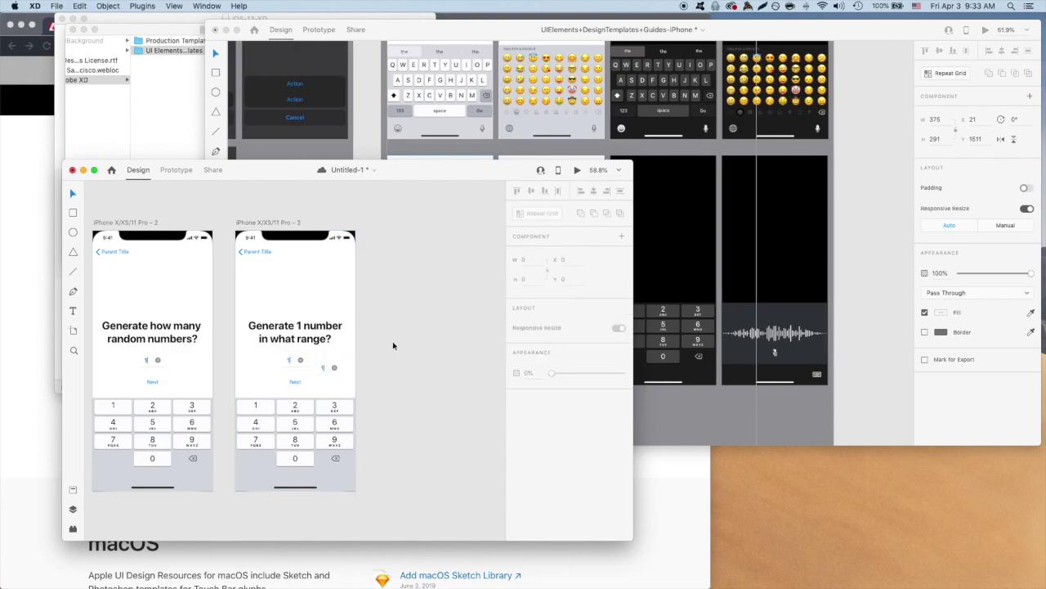
Copy the Body text sample from the UI kit document's text styles guide.
{"action": "scroll", "coordinate": [393, 338], "scroll_direction": "up", "scroll_amount": 5}
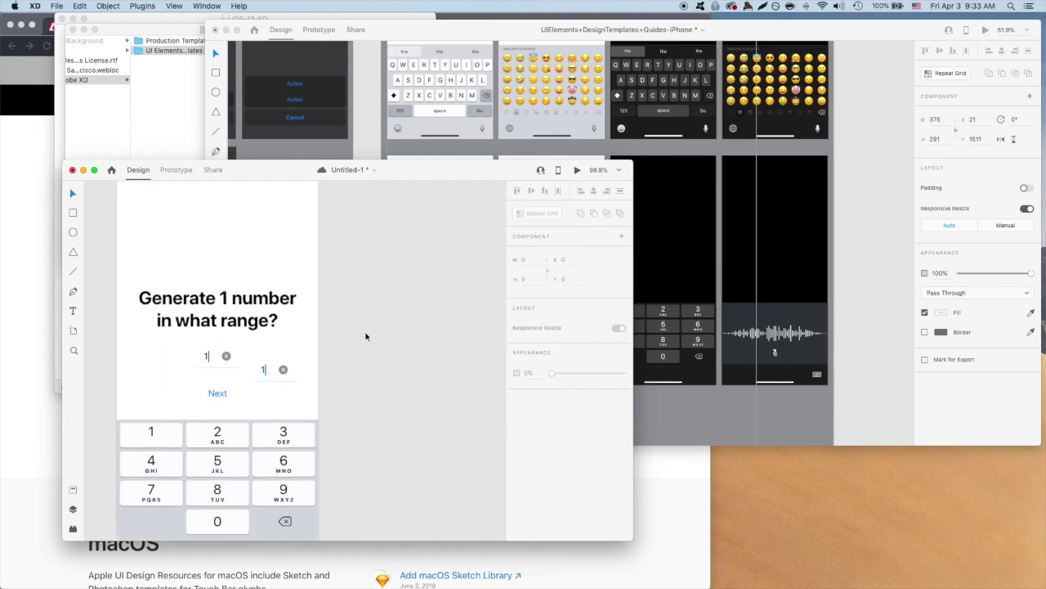
{"action": "left_click", "coordinate": [692, 309]}
{"action": "scroll", "coordinate": [500, 229], "scroll_direction": "down", "scroll_amount": 6}
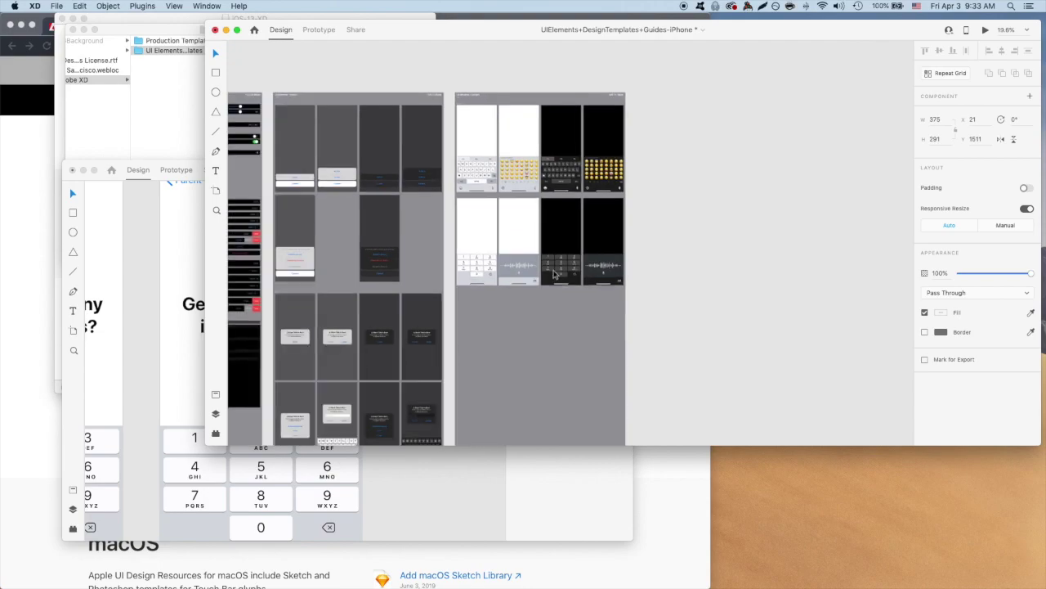
{"action": "scroll", "coordinate": [546, 274], "scroll_direction": "up", "scroll_amount": 10}
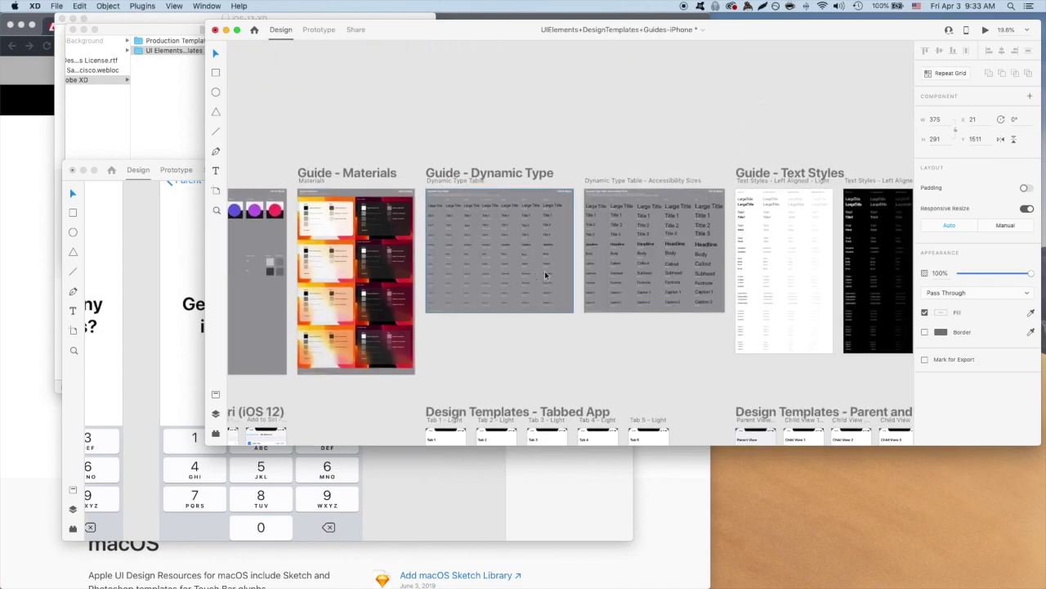
{"action": "scroll", "coordinate": [546, 274], "scroll_direction": "right", "scroll_amount": 5}
{"action": "scroll", "coordinate": [544, 275], "scroll_direction": "up", "scroll_amount": 5}
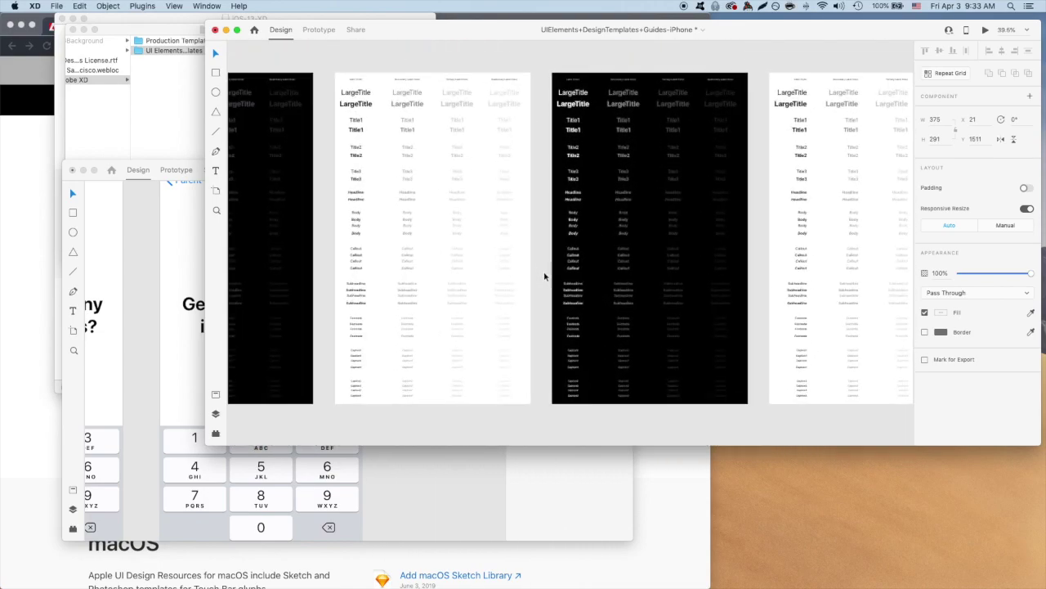
{"action": "scroll", "coordinate": [391, 258], "scroll_direction": "up", "scroll_amount": 6}
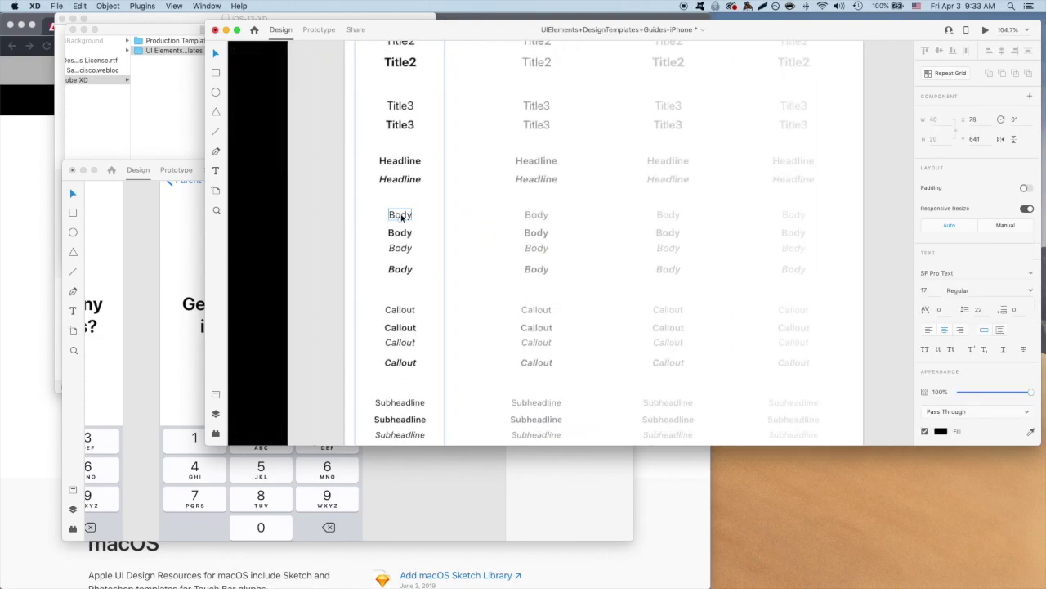
{"action": "double_click", "coordinate": [402, 216]}
{"action": "key", "text": "super+c"}
{"action": "key", "text": "super+grave"}
Paste the Body text, change it to 'to', and place it between the two number fields.
{"action": "key", "text": "super+v"}
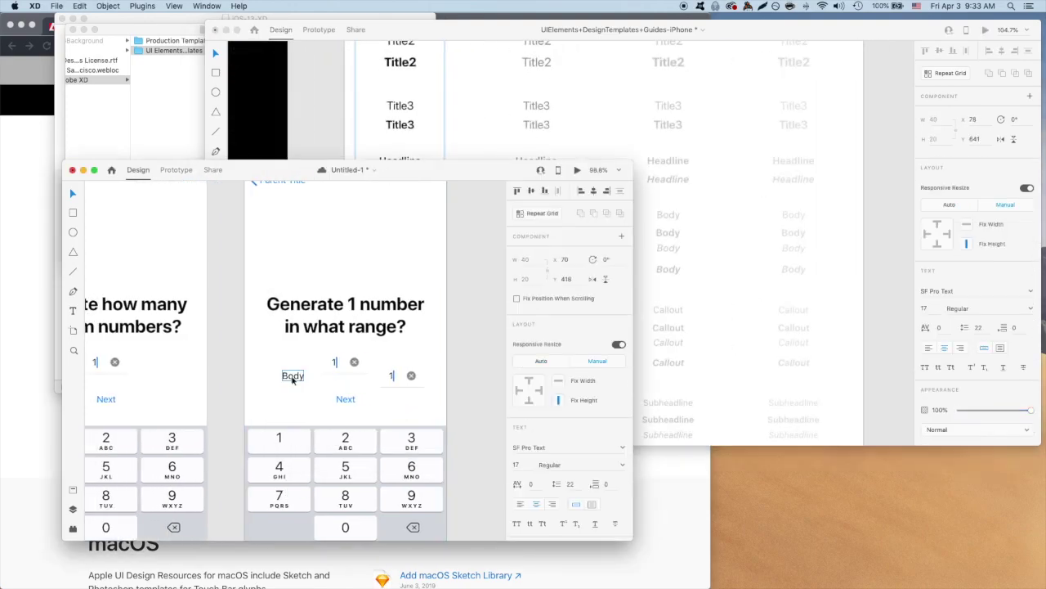
{"action": "double_click", "coordinate": [293, 376]}
{"action": "type", "text": "to"}
{"action": "left_click_drag", "start_coordinate": [337, 363], "coordinate": [380, 364]}
{"action": "left_click", "coordinate": [456, 395]}
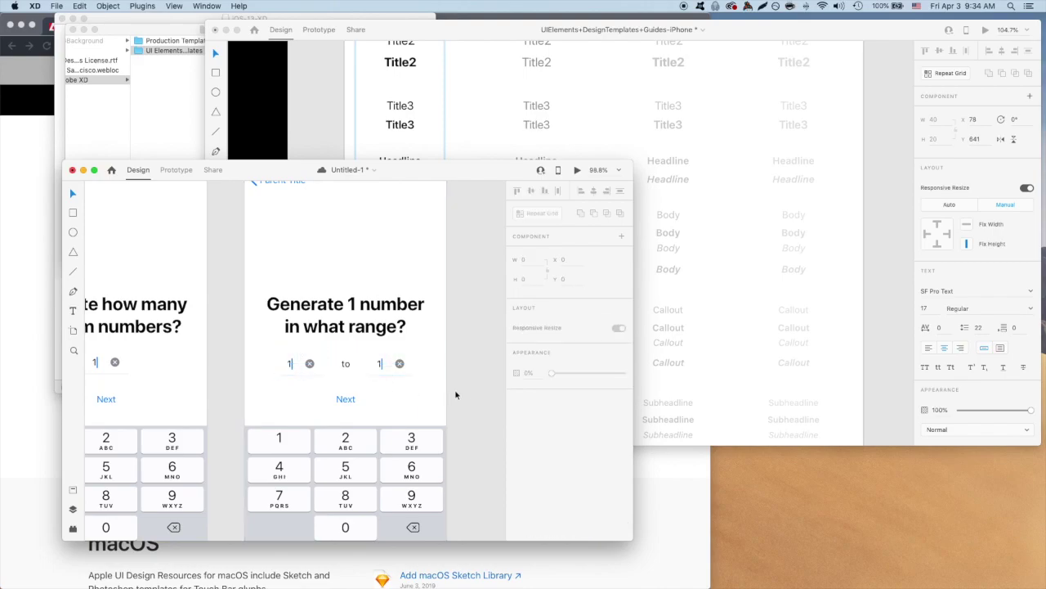
{"action": "key", "text": "Tab"}
{"action": "key", "text": "Tab"}
{"action": "key", "text": "Escape"}
Rename the back link labels on two screens to 'Back'.
{"action": "scroll", "coordinate": [458, 376], "scroll_direction": "right", "scroll_amount": 2}
{"action": "scroll", "coordinate": [458, 376], "scroll_direction": "up", "scroll_amount": 1}
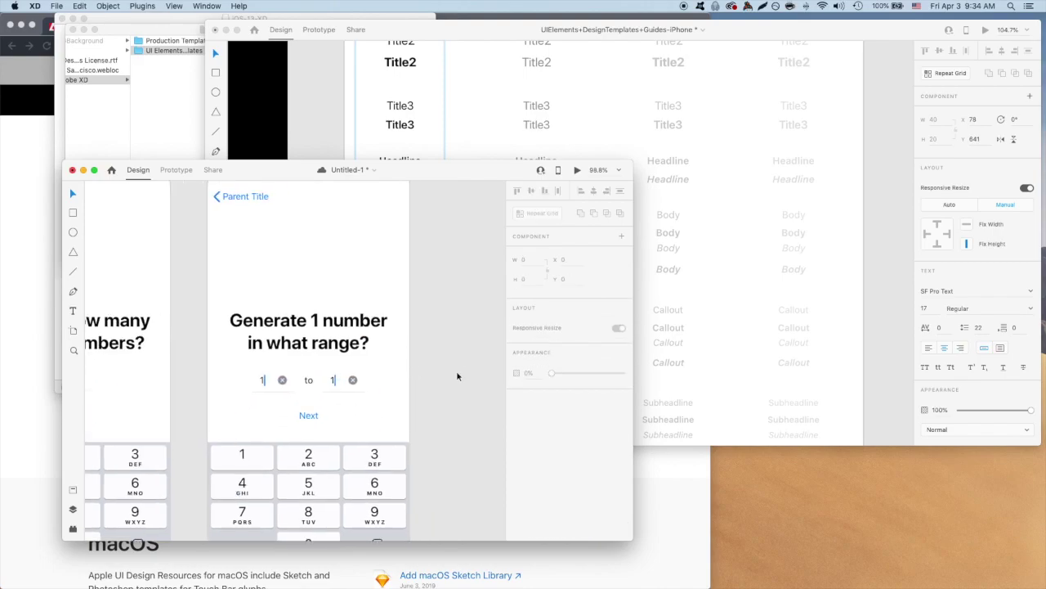
{"action": "scroll", "coordinate": [458, 376], "scroll_direction": "left", "scroll_amount": 2}
{"action": "scroll", "coordinate": [458, 376], "scroll_direction": "up", "scroll_amount": 1}
{"action": "double_click", "coordinate": [323, 218]}
{"action": "type", "text": "Back"}
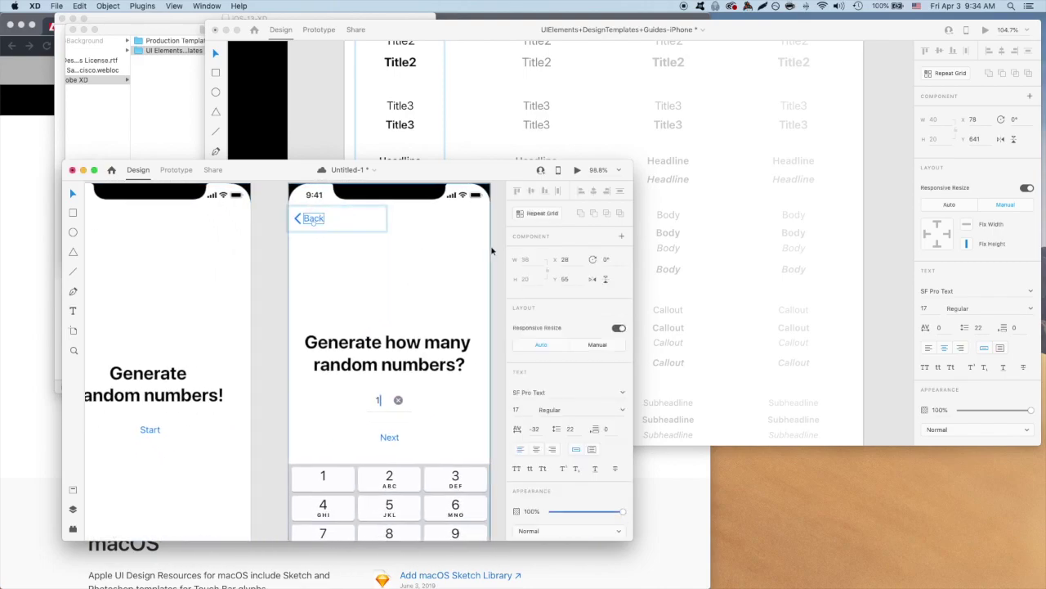
{"action": "scroll", "coordinate": [491, 251], "scroll_direction": "right", "scroll_amount": 3}
{"action": "double_click", "coordinate": [327, 218]}
{"action": "type", "text": "Back"}
Change the upper range field's value to 5 and select the range screen artboard.
{"action": "scroll", "coordinate": [266, 254], "scroll_direction": "right", "scroll_amount": 2}
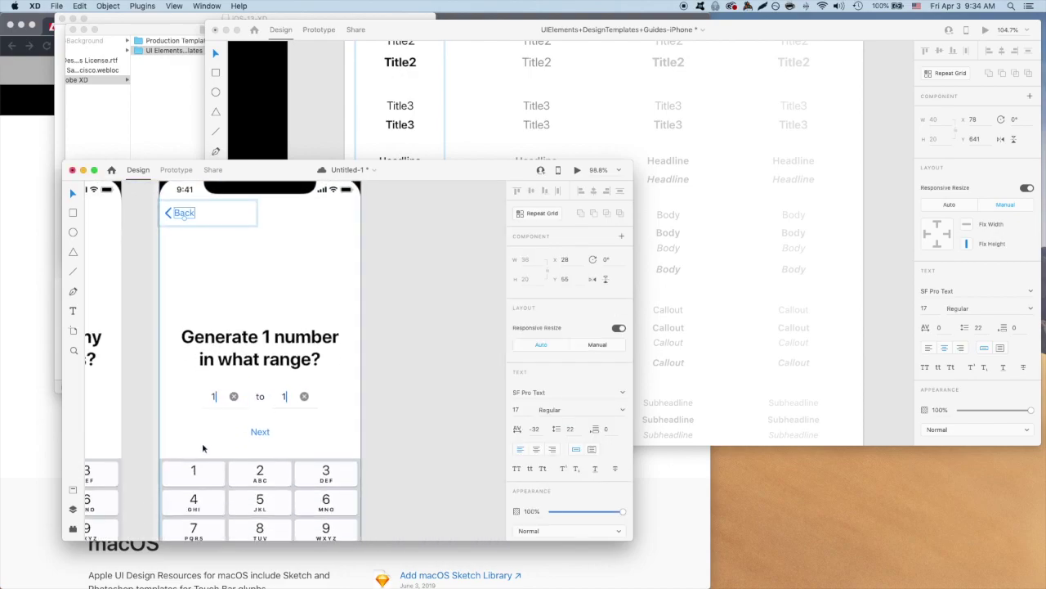
{"action": "double_click", "coordinate": [285, 395]}
{"action": "type", "text": "5"}
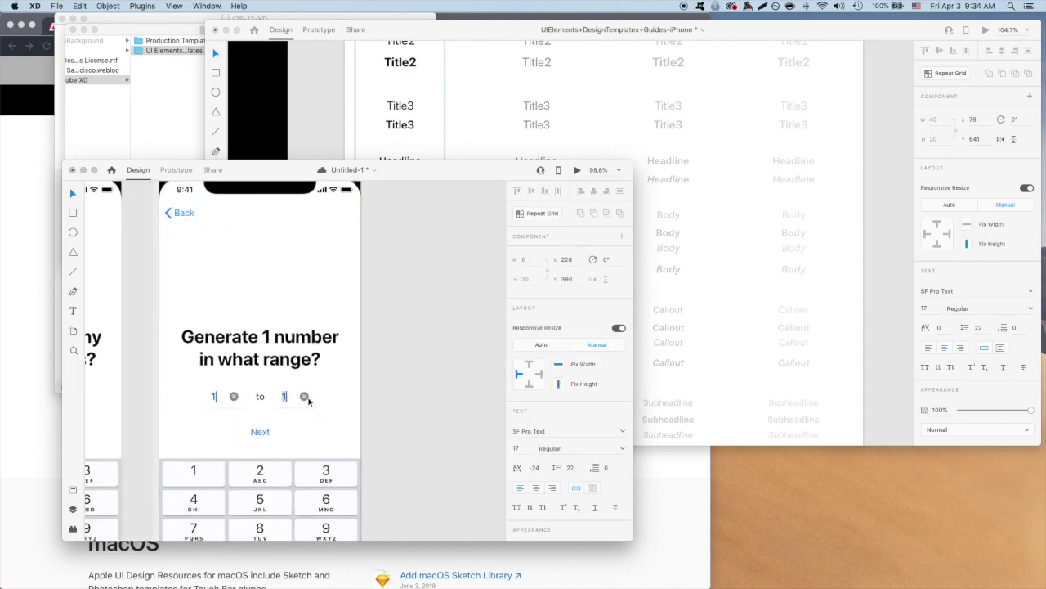
{"action": "scroll", "coordinate": [383, 406], "scroll_direction": "up", "scroll_amount": 3}
{"action": "key", "text": "Escape"}
{"action": "scroll", "coordinate": [343, 305], "scroll_direction": "down", "scroll_amount": 3}
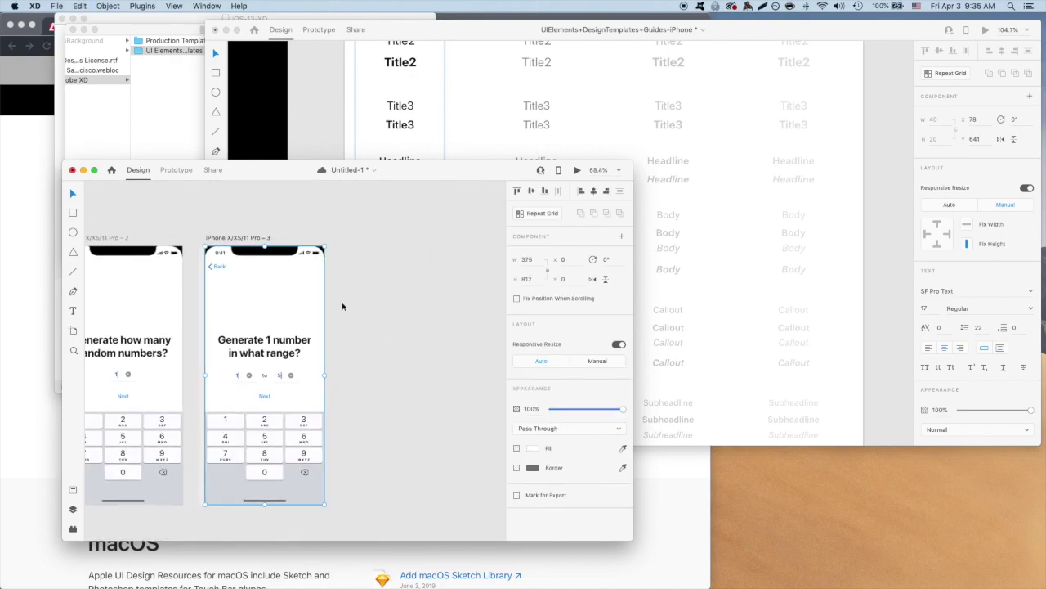
{"action": "left_click", "coordinate": [242, 238]}
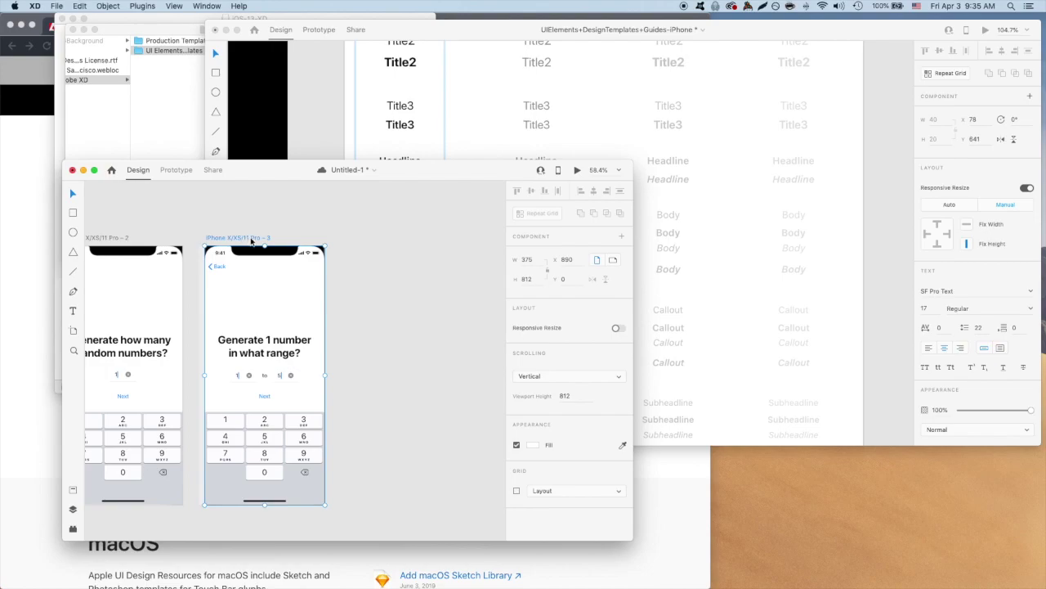
Duplicate the range screen as artboard 4, undoing a premature 'Your number:' heading edit.
{"action": "key", "text": "super+d"}
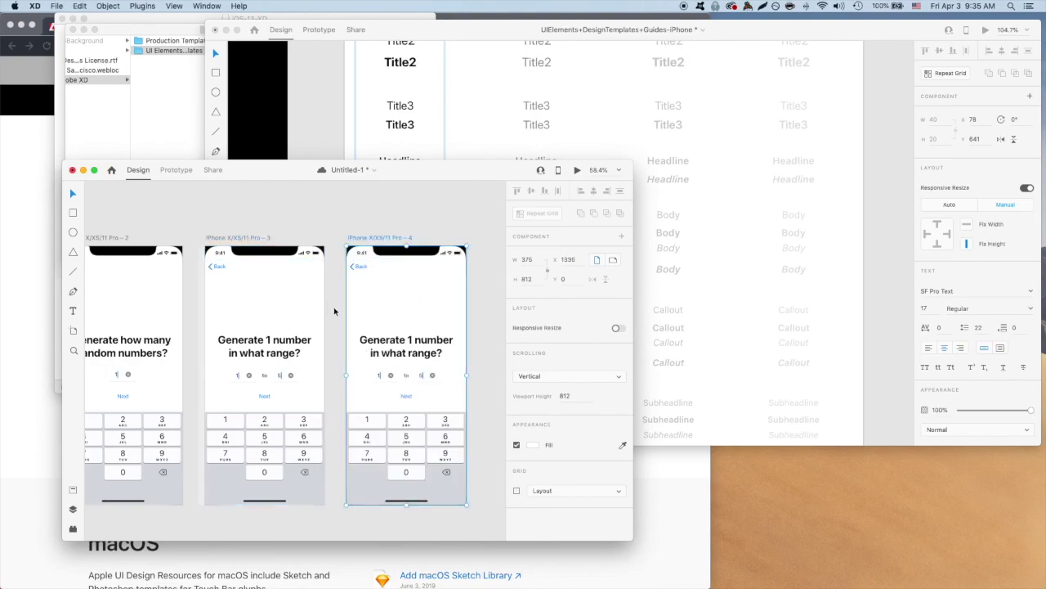
{"action": "mouse_move", "coordinate": [322, 306]}
{"action": "left_mouse_down"}
{"action": "mouse_move", "coordinate": [312, 306]}
{"action": "mouse_move", "coordinate": [323, 306]}
{"action": "left_mouse_up"}
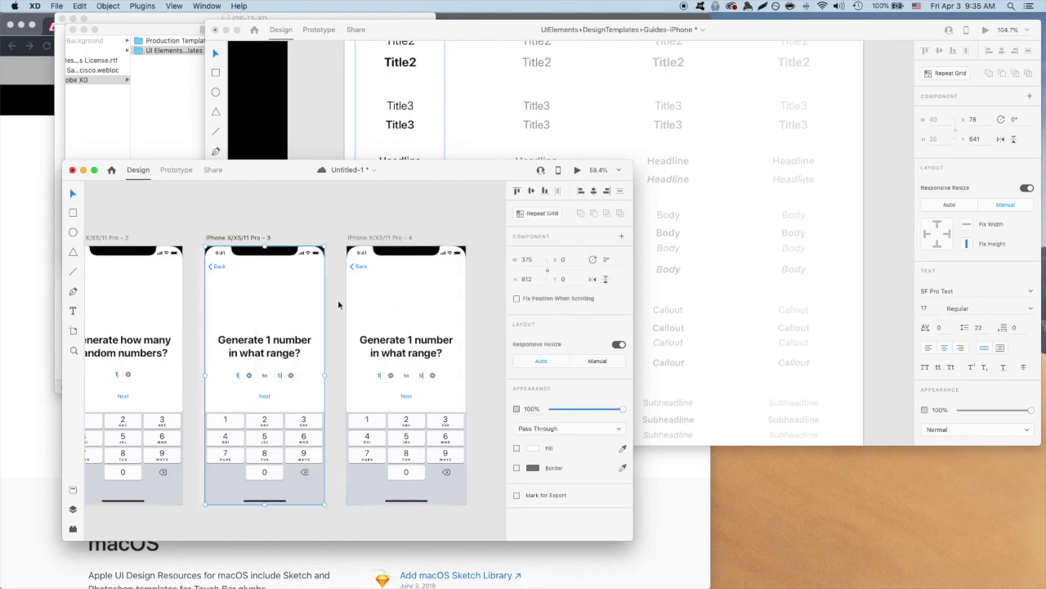
{"action": "scroll", "coordinate": [481, 307], "scroll_direction": "down", "scroll_amount": 1}
{"action": "double_click", "coordinate": [406, 345]}
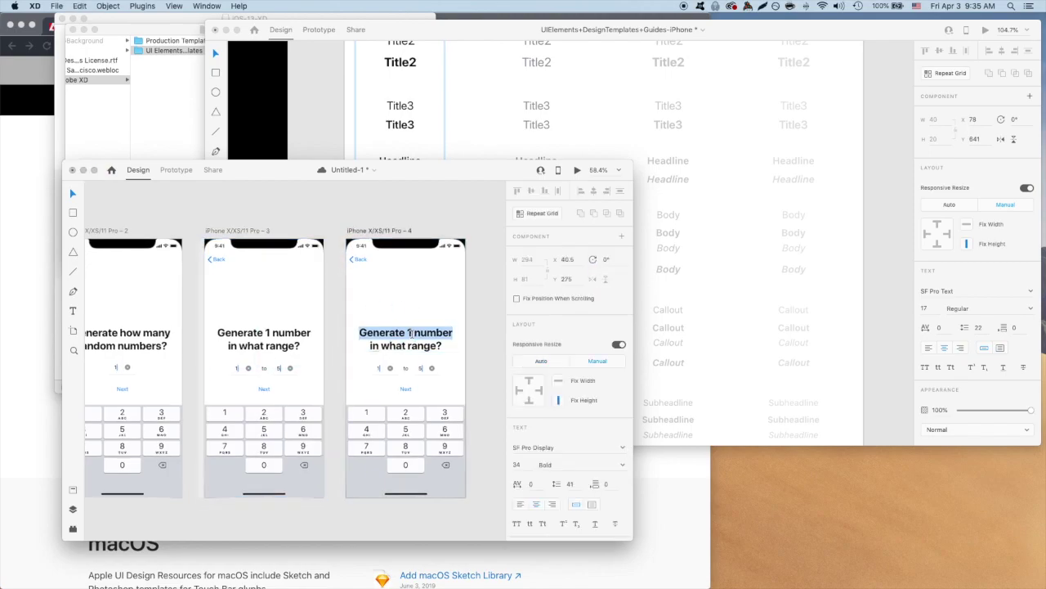
{"action": "type", "text": "Your number:"}
{"action": "key", "text": "Escape"}
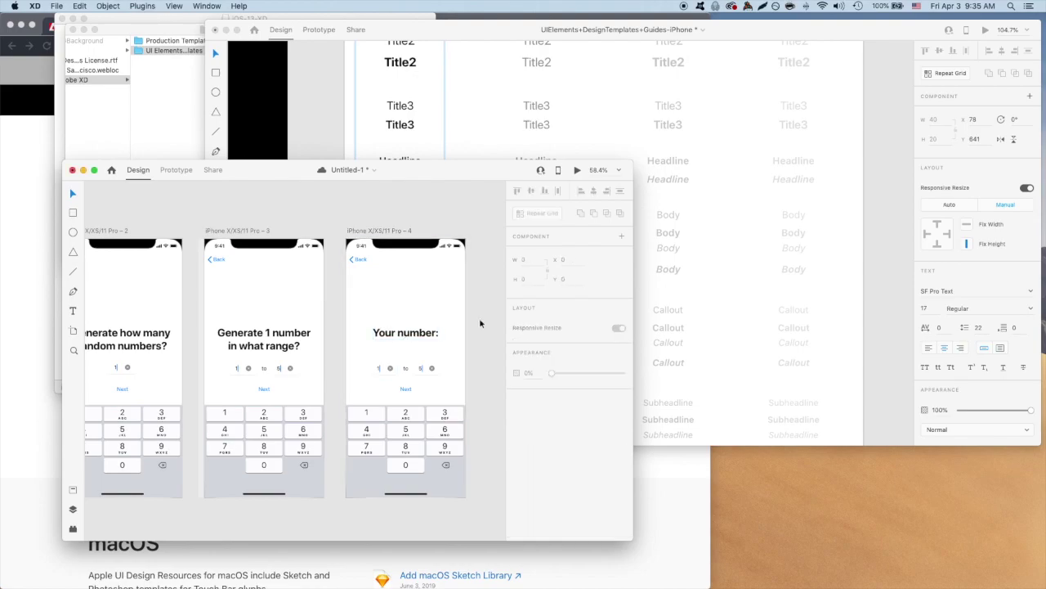
{"action": "key", "text": "ctrl+z"}
{"action": "key", "text": "ctrl+z"}
{"action": "key", "text": "ctrl+shift+z"}
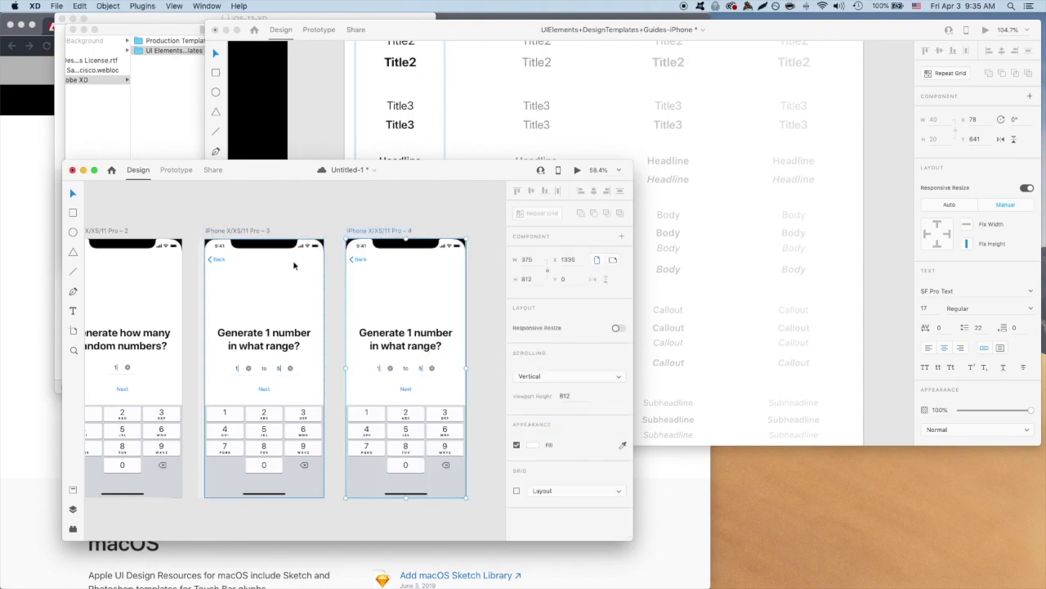
Paste the Title1 text from the iOS template into artboard 4 and duplicate the Next link.
{"action": "left_click", "coordinate": [487, 123]}
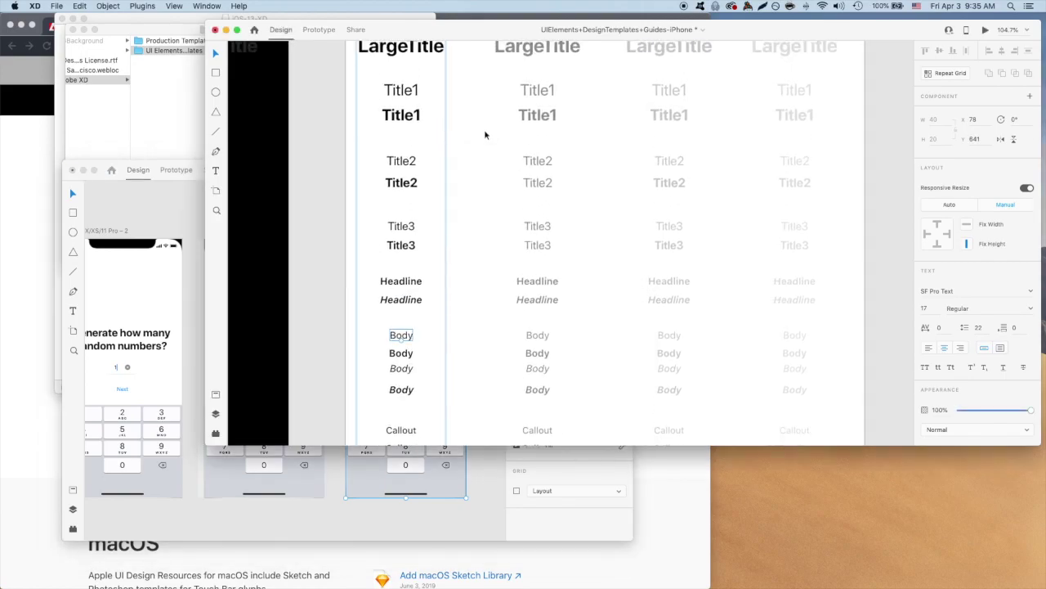
{"action": "scroll", "coordinate": [484, 135], "scroll_direction": "up", "scroll_amount": 1}
{"action": "left_click", "coordinate": [401, 97]}
{"action": "key", "text": "ctrl+c"}
{"action": "left_click", "coordinate": [483, 482]}
{"action": "key", "text": "ctrl+v"}
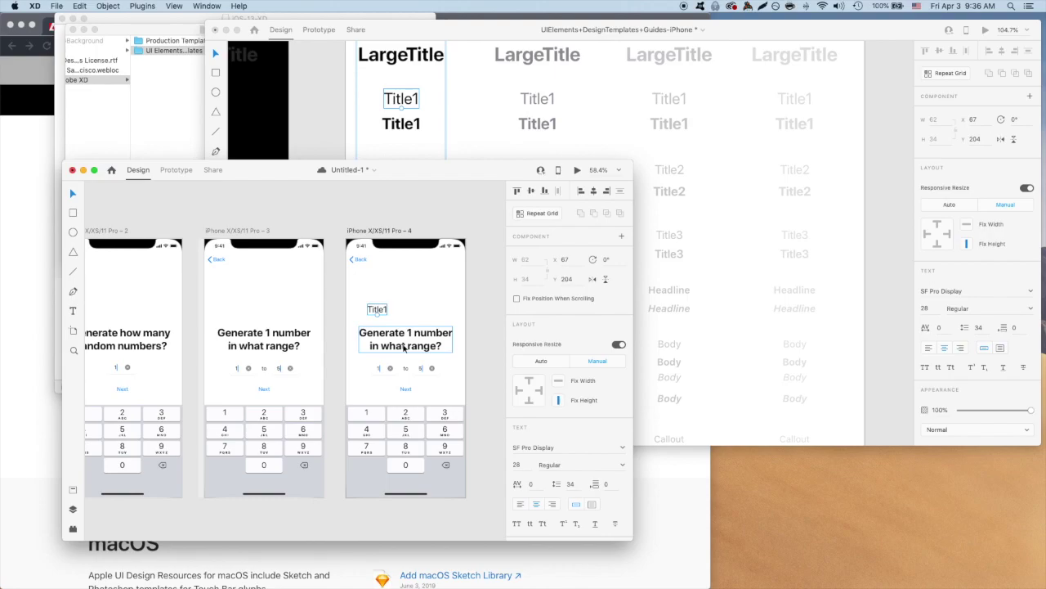
{"action": "left_click_drag", "start_coordinate": [406, 389], "coordinate": [450, 393]}
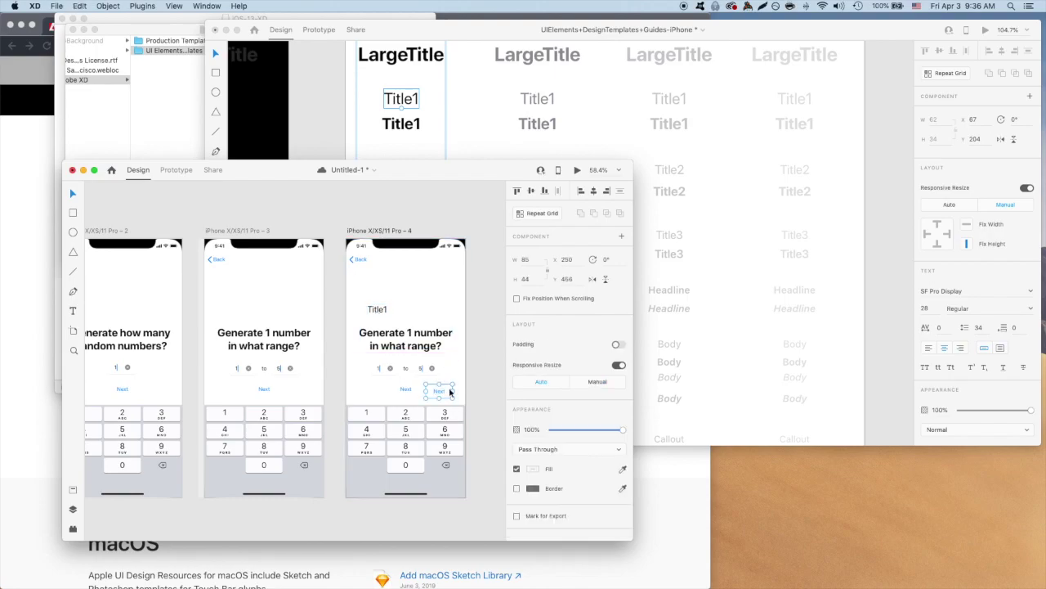
Change the heading to 'Your number:' and delete both range input fields.
{"action": "double_click", "coordinate": [399, 335]}
{"action": "key", "text": "super+a"}
{"action": "type", "text": "Your number:"}
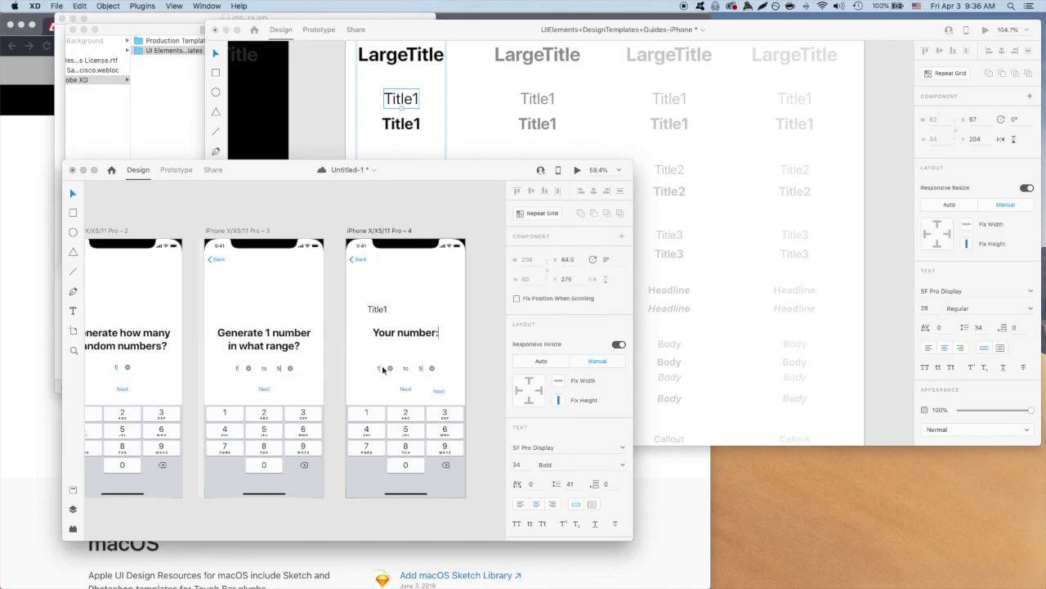
{"action": "left_click", "coordinate": [382, 370]}
{"action": "left_click", "coordinate": [421, 368], "text": "shift"}
{"action": "key", "text": "Delete"}
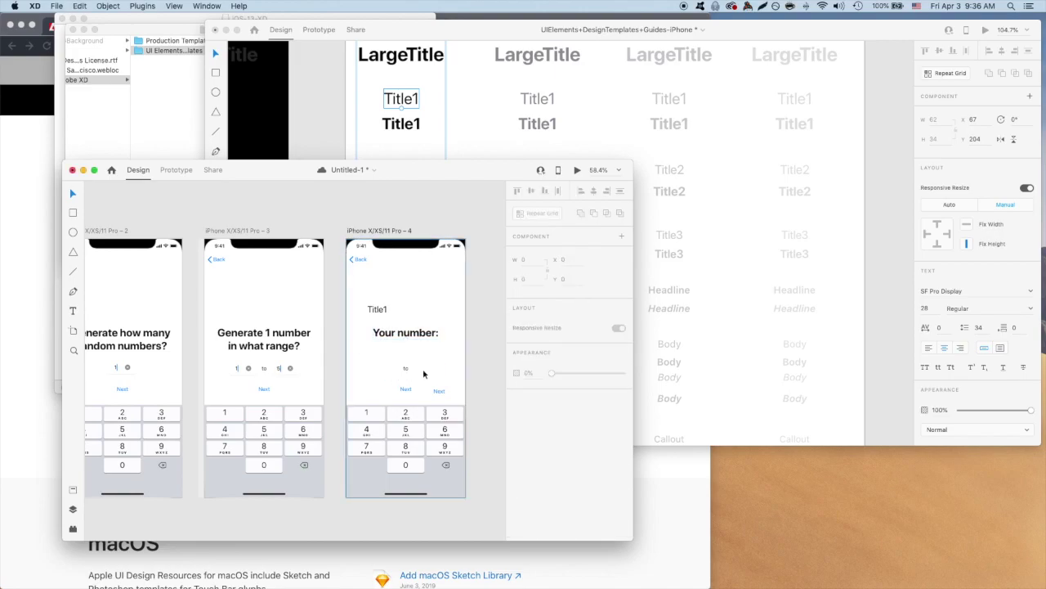
Make the Title1 text read '3' and move it below the heading.
{"action": "double_click", "coordinate": [377, 309]}
{"action": "key", "text": "super+a"}
{"action": "type", "text": "3"}
{"action": "key", "text": "Escape"}
{"action": "left_click_drag", "start_coordinate": [374, 309], "coordinate": [402, 357]}
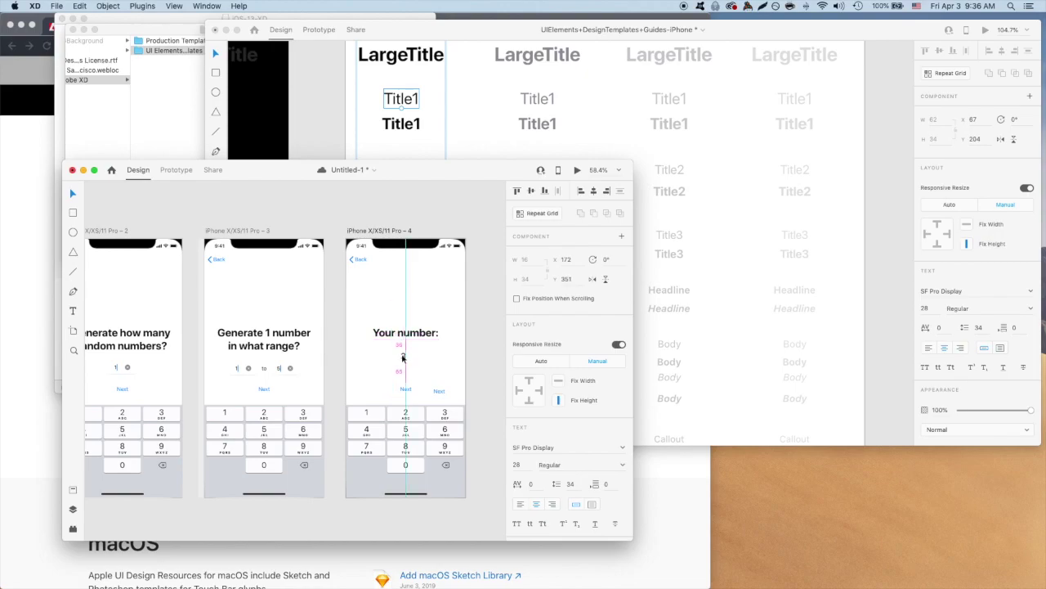
Turn the two Next links into 'Generate again' and 'Start over', centred beneath the 3.
{"action": "left_click_drag", "start_coordinate": [441, 391], "coordinate": [403, 375]}
{"action": "double_click", "coordinate": [404, 375]}
{"action": "type", "text": "Generate"}
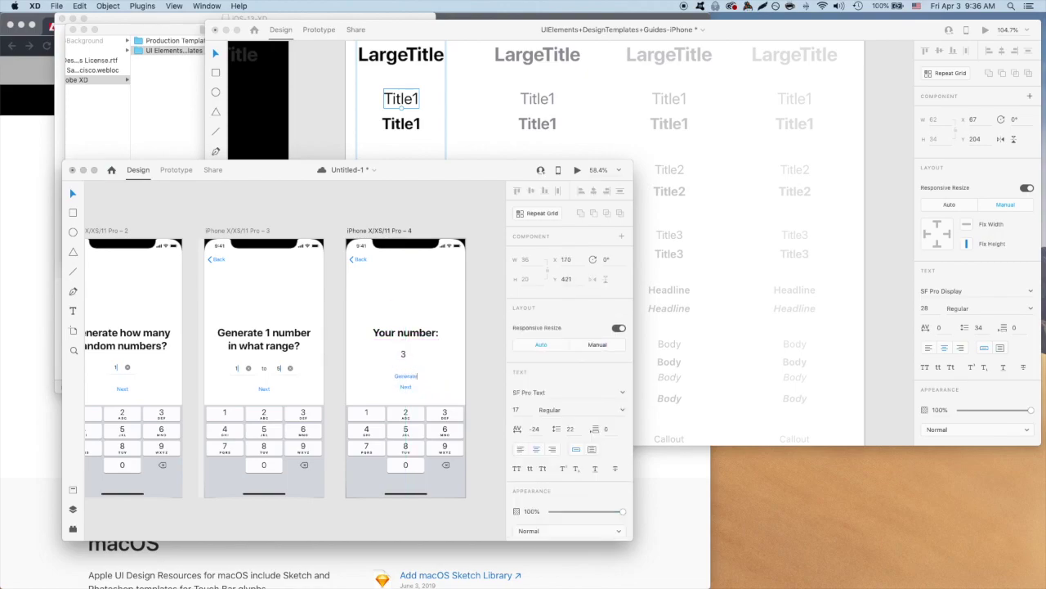
{"action": "type", "text": " again"}
{"action": "key", "text": "Escape"}
{"action": "double_click", "coordinate": [405, 387]}
{"action": "key", "text": "super+a"}
{"action": "type", "text": "Start over"}
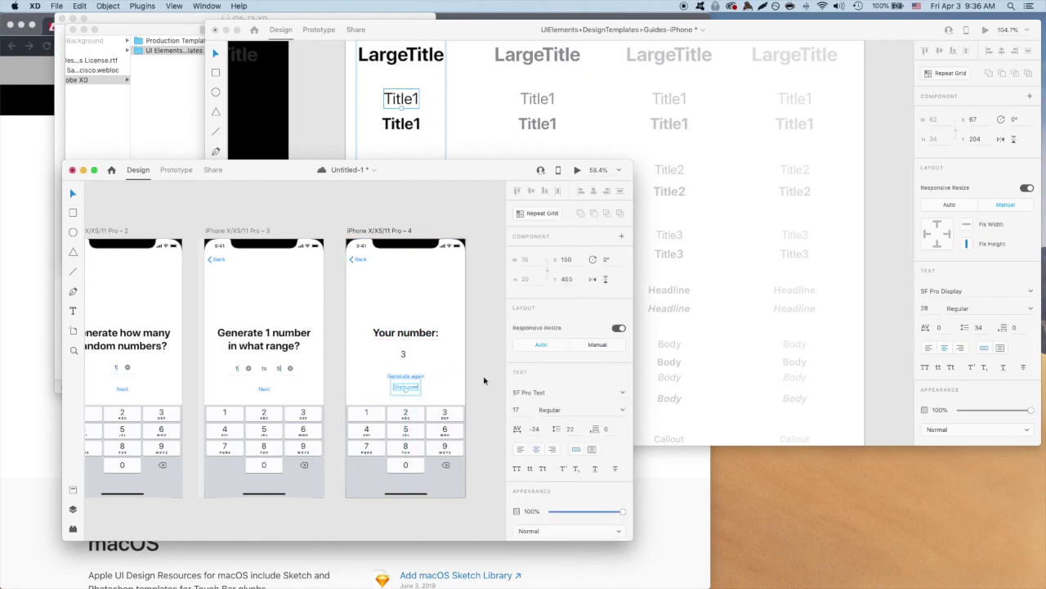
{"action": "key", "text": "Escape"}
{"action": "left_click", "coordinate": [413, 377], "text": "shift"}
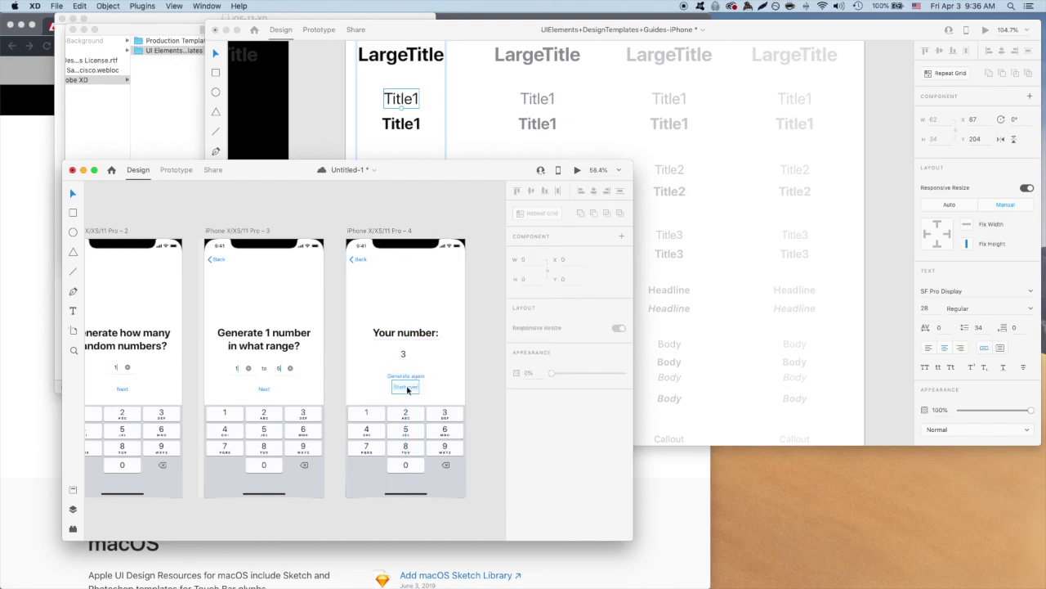
{"action": "left_click_drag", "start_coordinate": [405, 378], "coordinate": [405, 390]}
Delete the keypad, then group the result content and centre it on the artboard.
{"action": "left_click", "coordinate": [405, 354]}
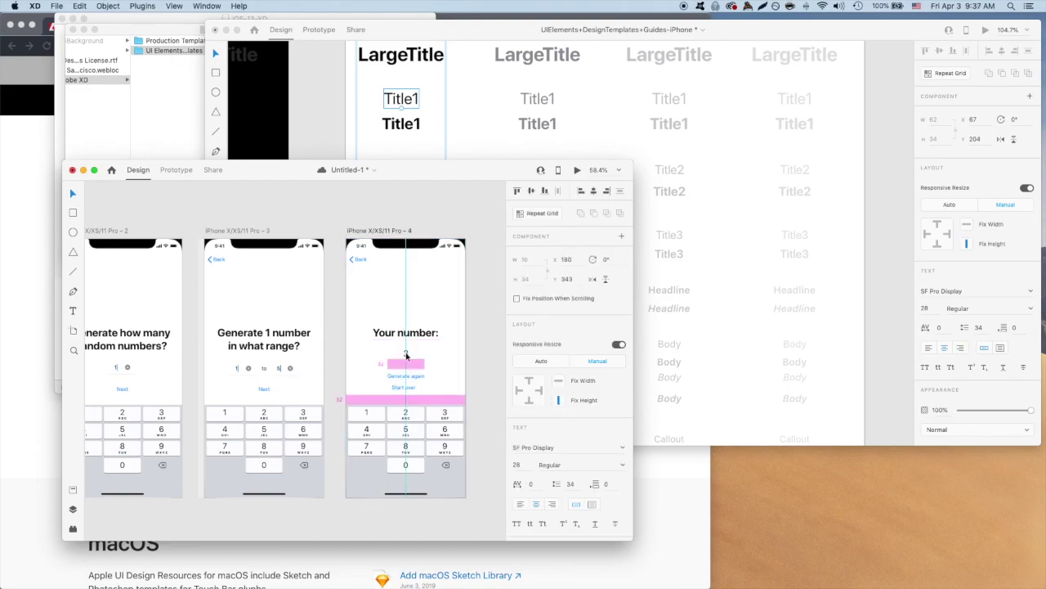
{"action": "left_click", "coordinate": [486, 356]}
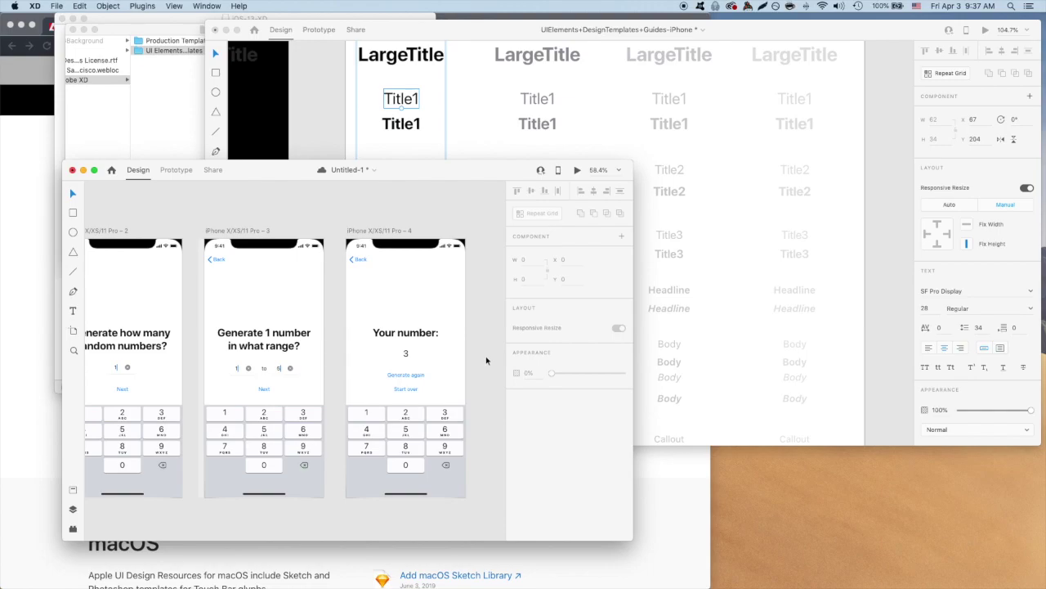
{"action": "key", "text": "Delete"}
{"action": "left_click", "coordinate": [391, 336]}
{"action": "left_click", "coordinate": [408, 390], "text": "shift"}
{"action": "key", "text": "shift+m"}
{"action": "left_click", "coordinate": [477, 377]}
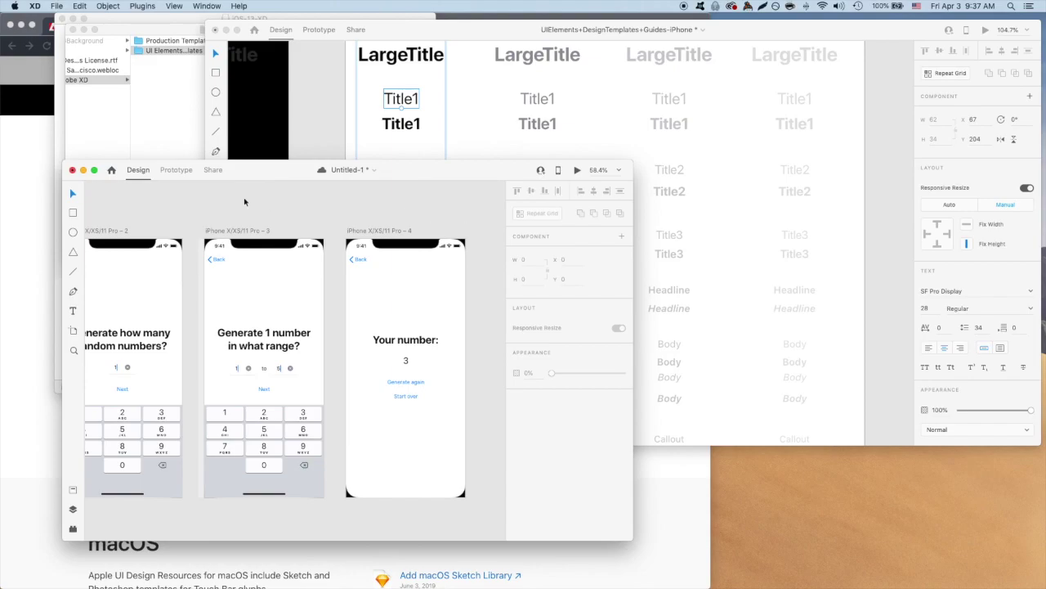
Switch the Untitled-1 document to the Prototype workspace.
{"action": "left_click", "coordinate": [176, 171]}
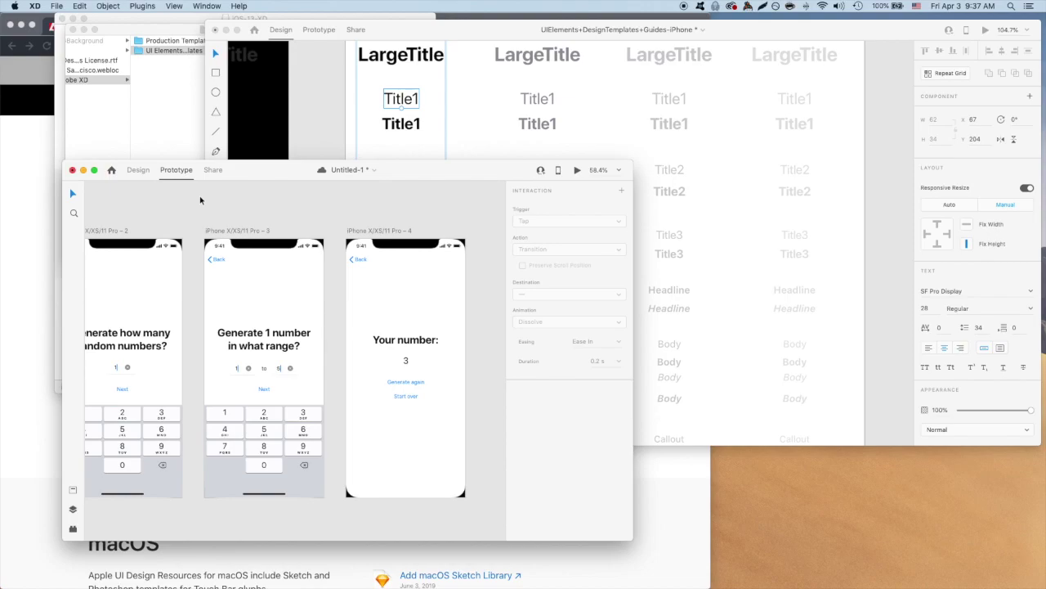
Link the Start button on screen 1 to the how-many-numbers screen.
{"action": "scroll", "coordinate": [201, 201], "scroll_direction": "left", "scroll_amount": 5}
{"action": "scroll", "coordinate": [222, 210], "scroll_direction": "down", "scroll_amount": 3}
{"action": "scroll", "coordinate": [300, 210], "scroll_direction": "right", "scroll_amount": 5}
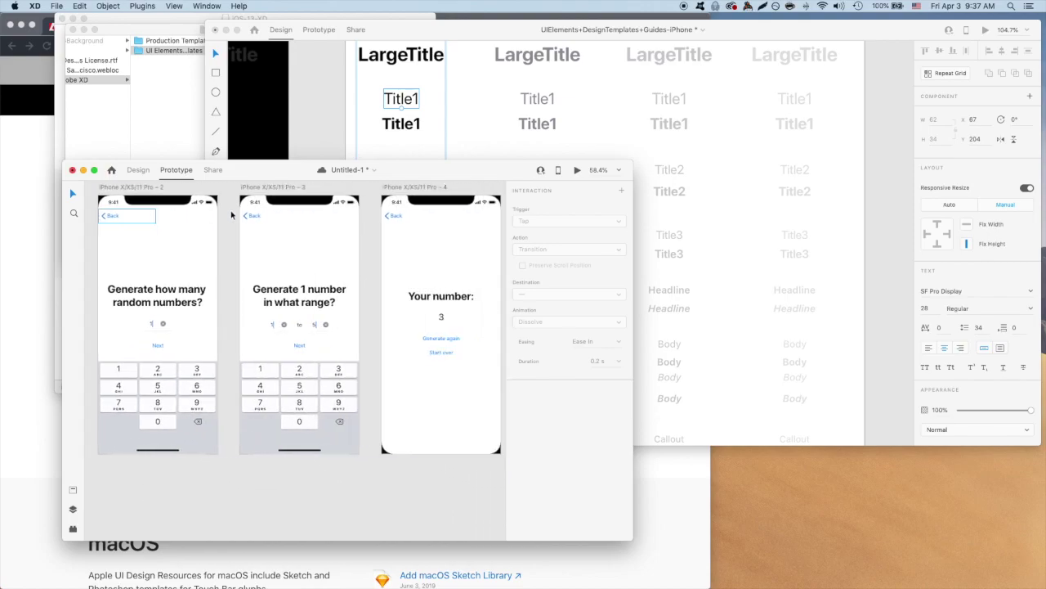
{"action": "scroll", "coordinate": [231, 215], "scroll_direction": "left", "scroll_amount": 5}
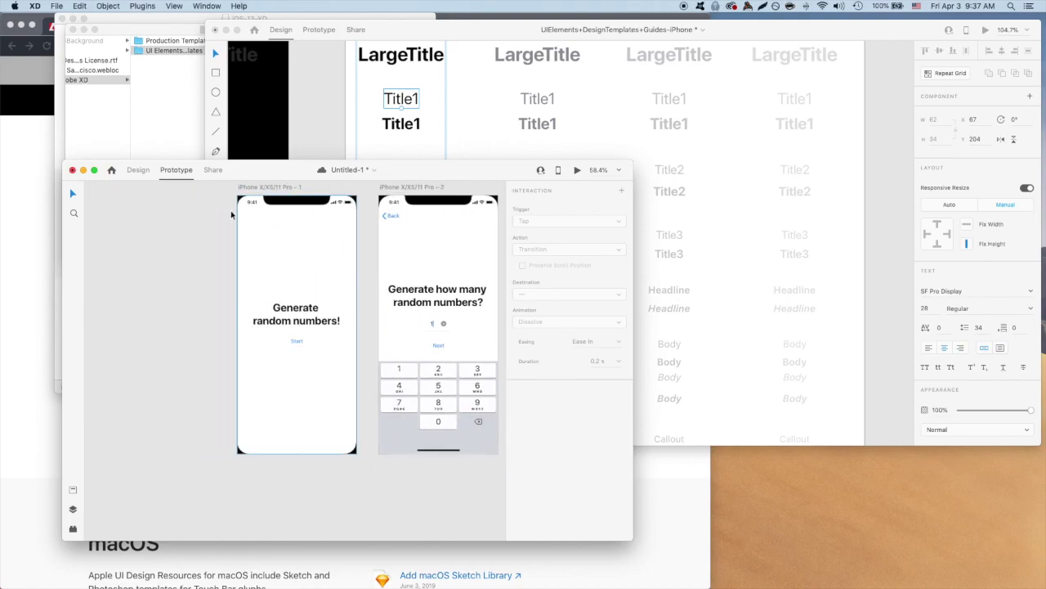
{"action": "left_click", "coordinate": [288, 342]}
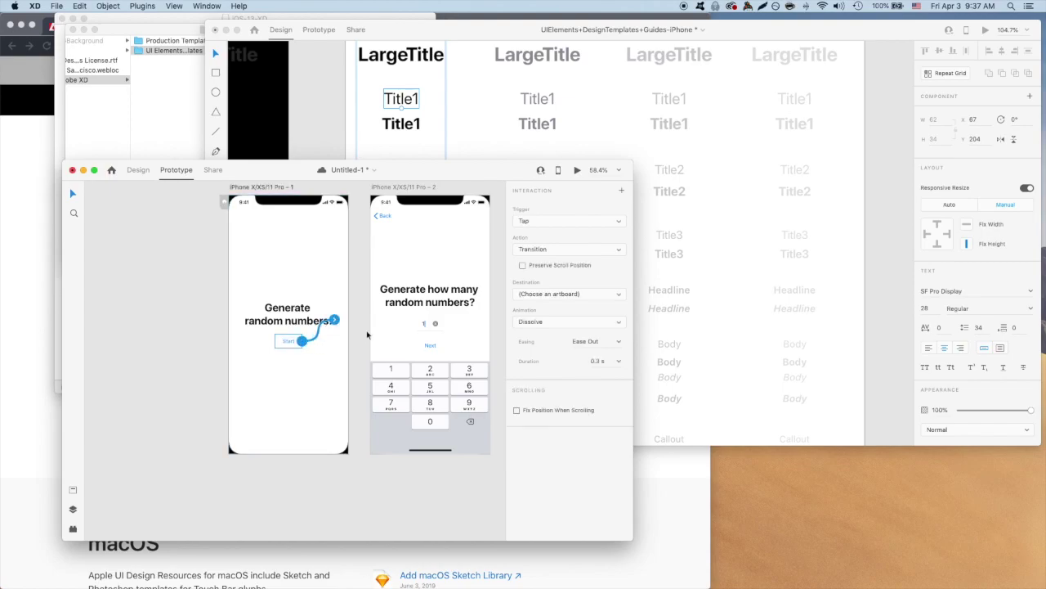
{"action": "left_click_drag", "start_coordinate": [335, 320], "coordinate": [372, 325]}
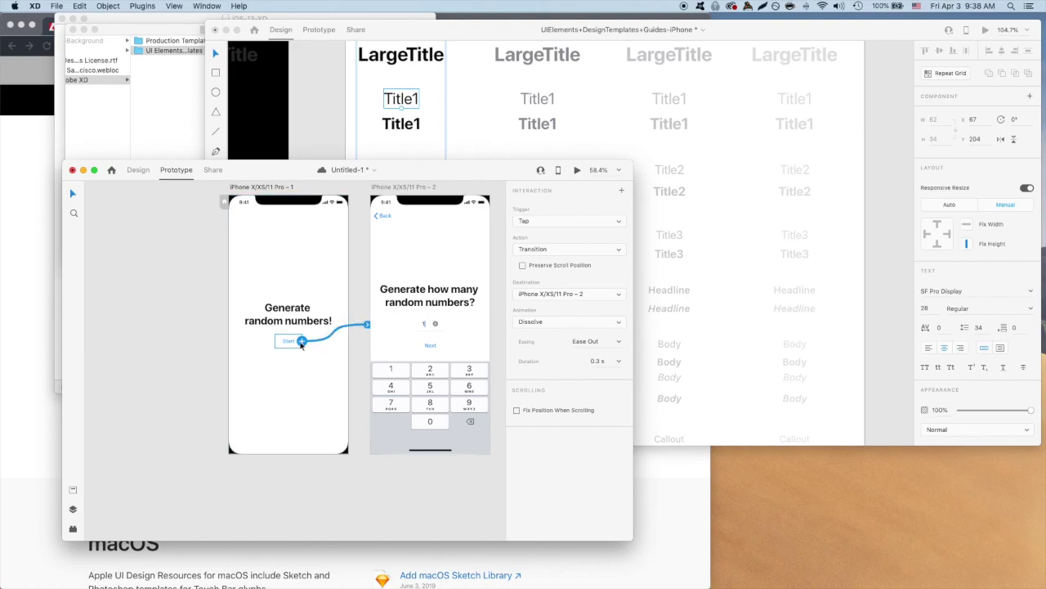
{"action": "left_click_drag", "start_coordinate": [301, 342], "coordinate": [368, 327]}
Link Next on the how-many-numbers screen to the range screen.
{"action": "scroll", "coordinate": [368, 323], "scroll_direction": "right", "scroll_amount": 5}
{"action": "left_click", "coordinate": [318, 345]}
{"action": "left_click_drag", "start_coordinate": [331, 345], "coordinate": [466, 327]}
{"action": "scroll", "coordinate": [429, 350], "scroll_direction": "right", "scroll_amount": 5}
Wire the Back links on screen 2, the range screen and the result screen to their preceding screens.
{"action": "left_click", "coordinate": [371, 342]}
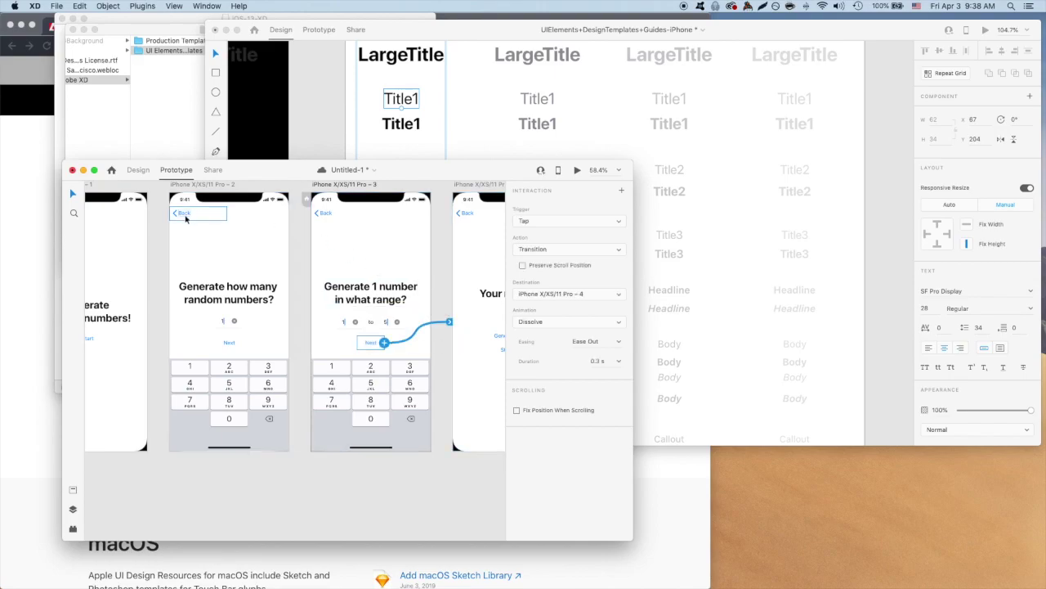
{"action": "scroll", "coordinate": [186, 218], "scroll_direction": "left", "scroll_amount": 4}
{"action": "left_click", "coordinate": [297, 216]}
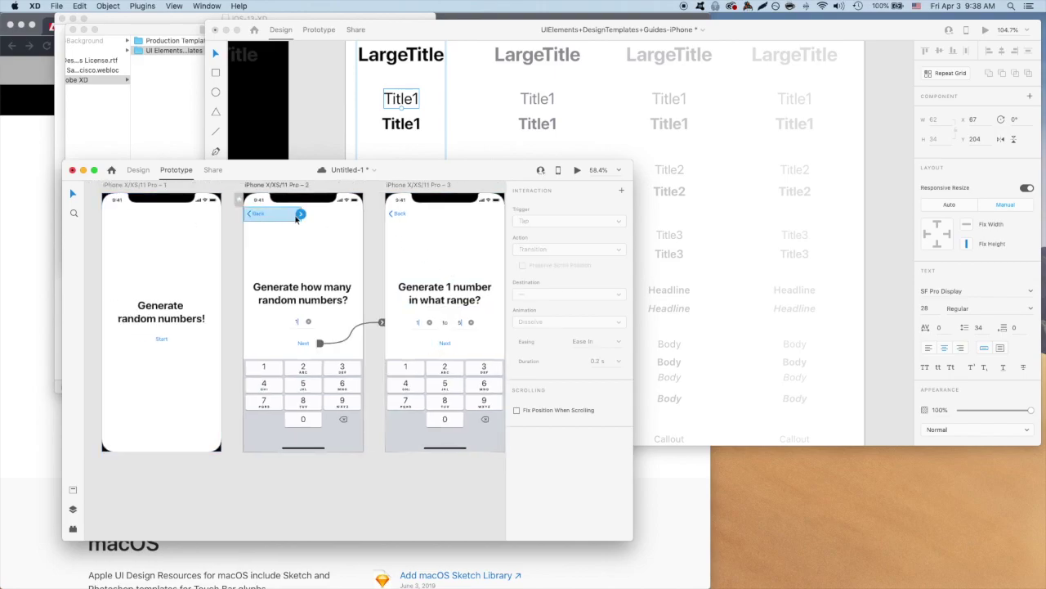
{"action": "left_click_drag", "start_coordinate": [301, 214], "coordinate": [188, 262]}
{"action": "scroll", "coordinate": [327, 246], "scroll_direction": "right", "scroll_amount": 2}
{"action": "left_click", "coordinate": [408, 215]}
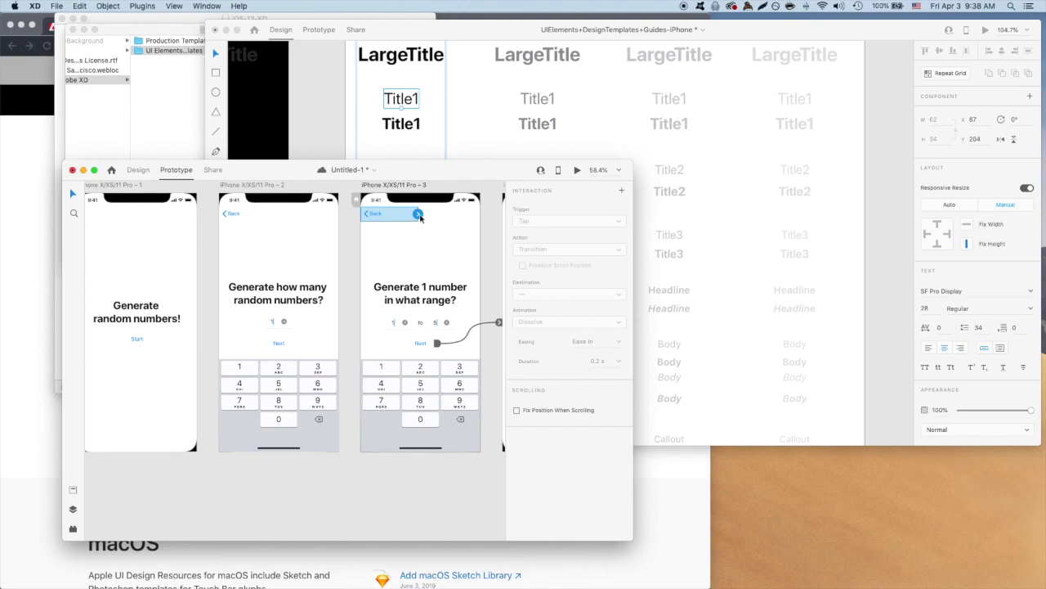
{"action": "left_click_drag", "start_coordinate": [419, 214], "coordinate": [278, 327]}
{"action": "scroll", "coordinate": [286, 310], "scroll_direction": "right", "scroll_amount": 12}
{"action": "left_click", "coordinate": [282, 216]}
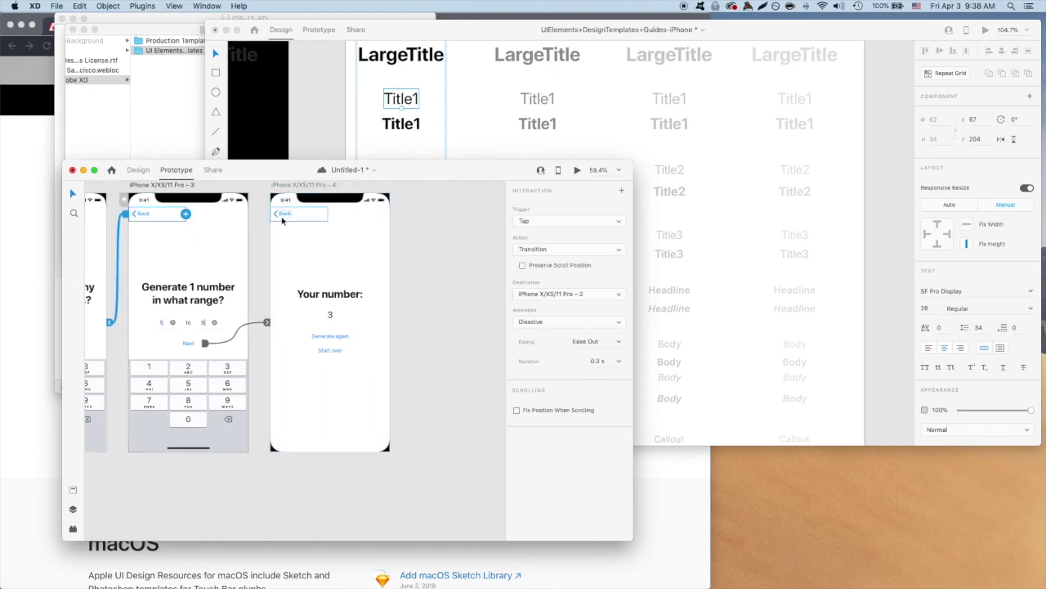
{"action": "left_click", "coordinate": [283, 216]}
{"action": "left_click_drag", "start_coordinate": [330, 217], "coordinate": [240, 242]}
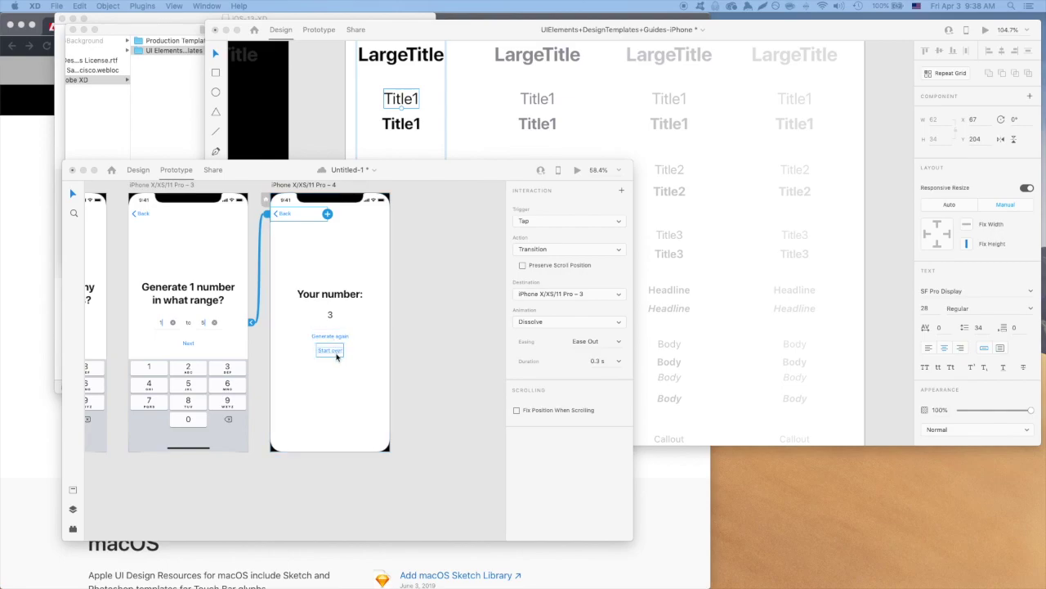
Link 'Start over' on the result screen to iPhone X/XS/11 Pro – 1 with a Dissolve tap.
{"action": "left_click", "coordinate": [336, 356]}
{"action": "left_click", "coordinate": [336, 352]}
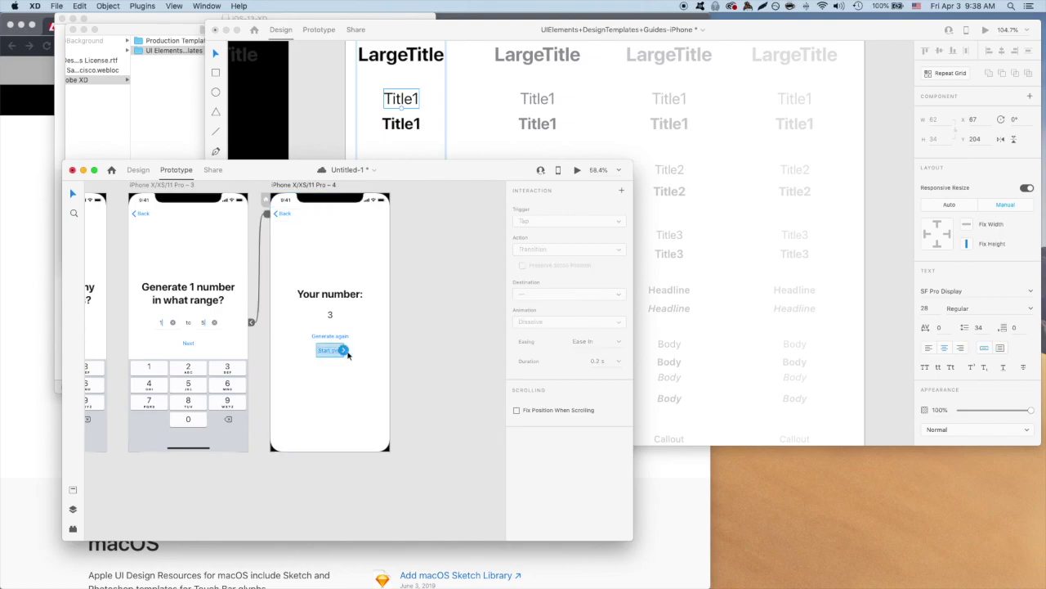
{"action": "left_click_drag", "start_coordinate": [344, 351], "coordinate": [85, 322]}
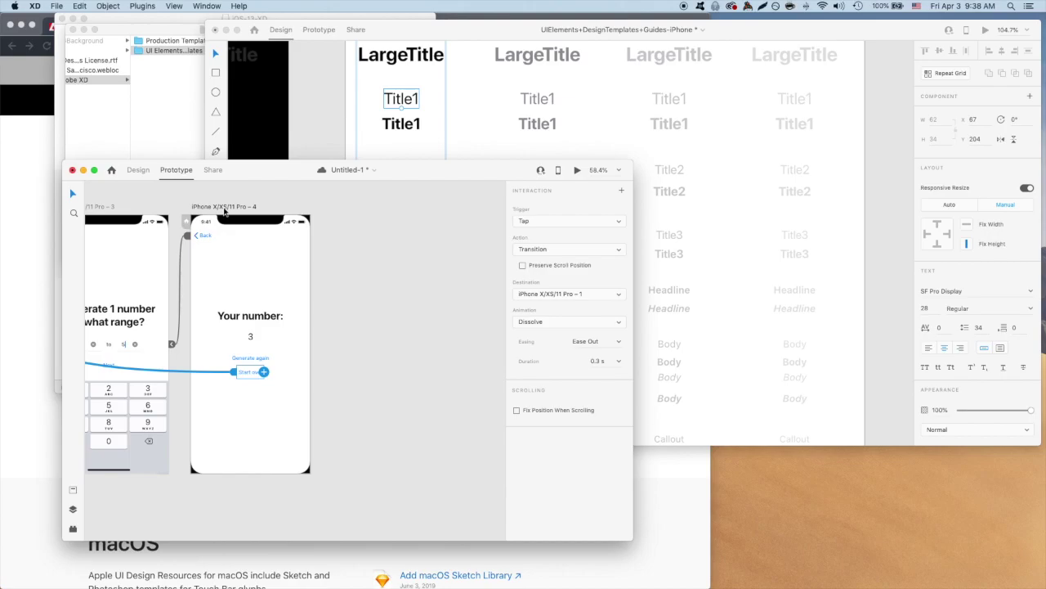
Duplicate the result screen as artboard 5 and select its number to change it to 4.
{"action": "left_click", "coordinate": [225, 210]}
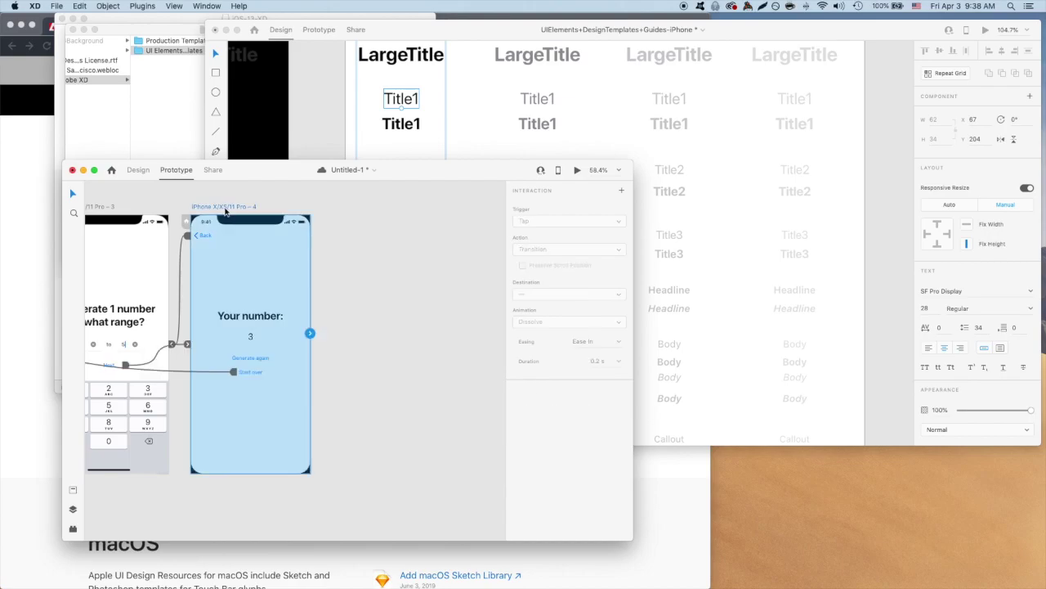
{"action": "key", "text": "super+d"}
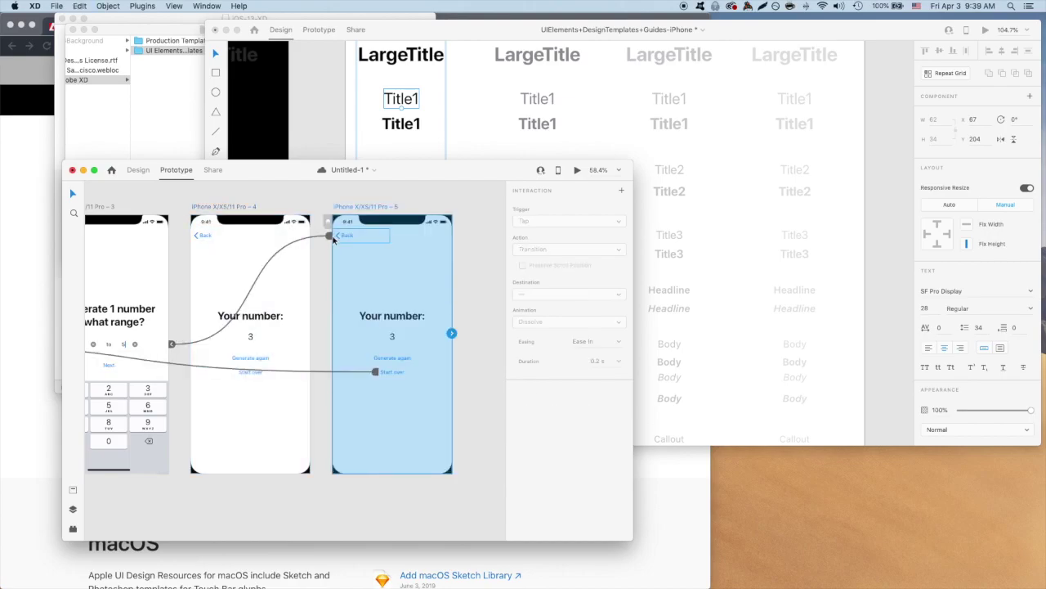
{"action": "left_click", "coordinate": [332, 237]}
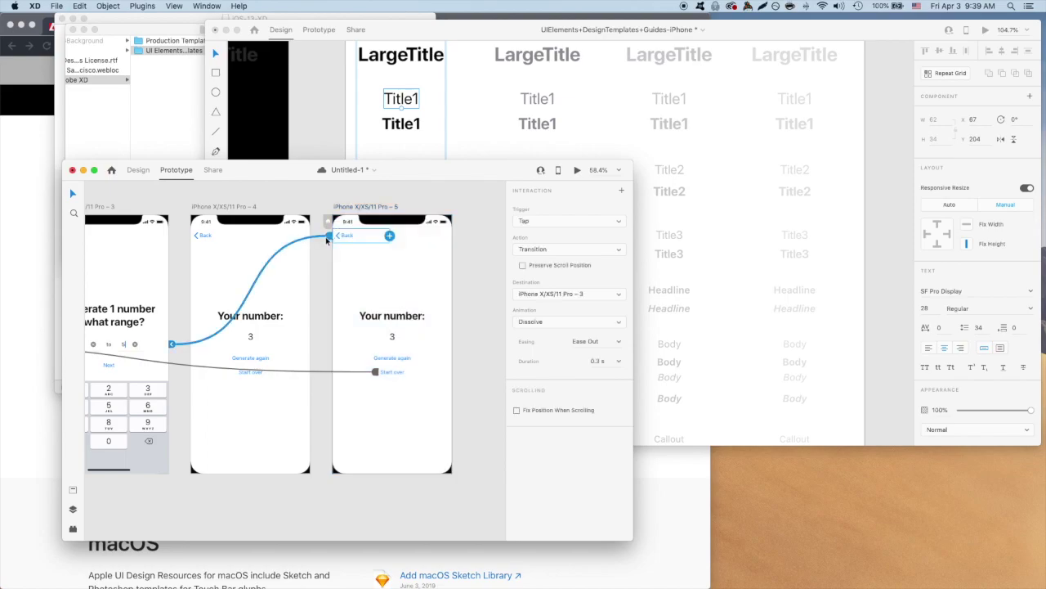
{"action": "left_click", "coordinate": [392, 342]}
{"action": "left_click", "coordinate": [393, 342]}
{"action": "left_click", "coordinate": [398, 343]}
{"action": "left_click", "coordinate": [476, 342]}
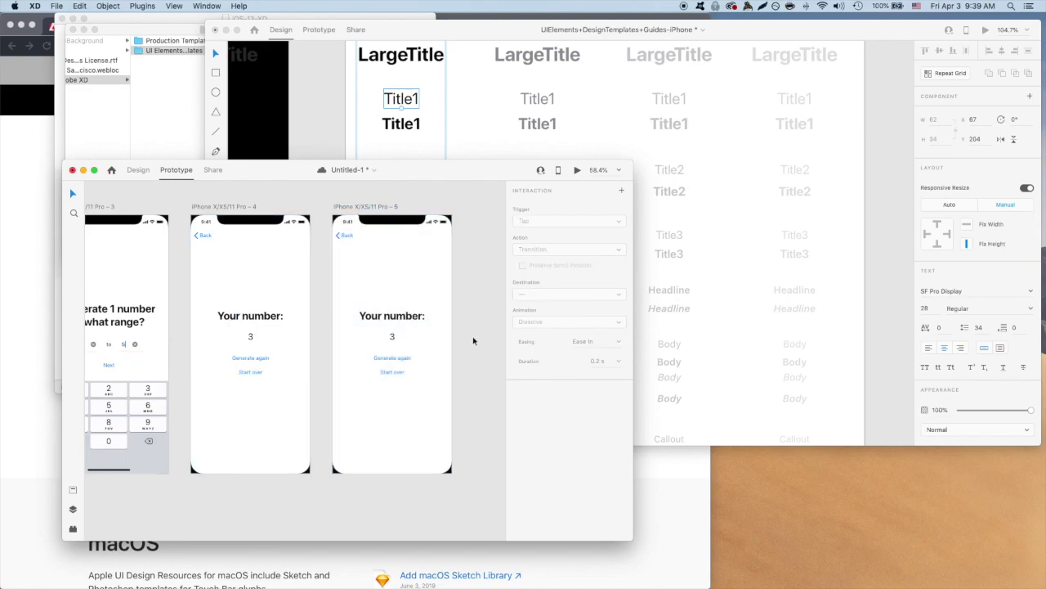
Check the copied screen's links and launch the Desktop Preview of the prototype.
{"action": "left_click", "coordinate": [368, 210]}
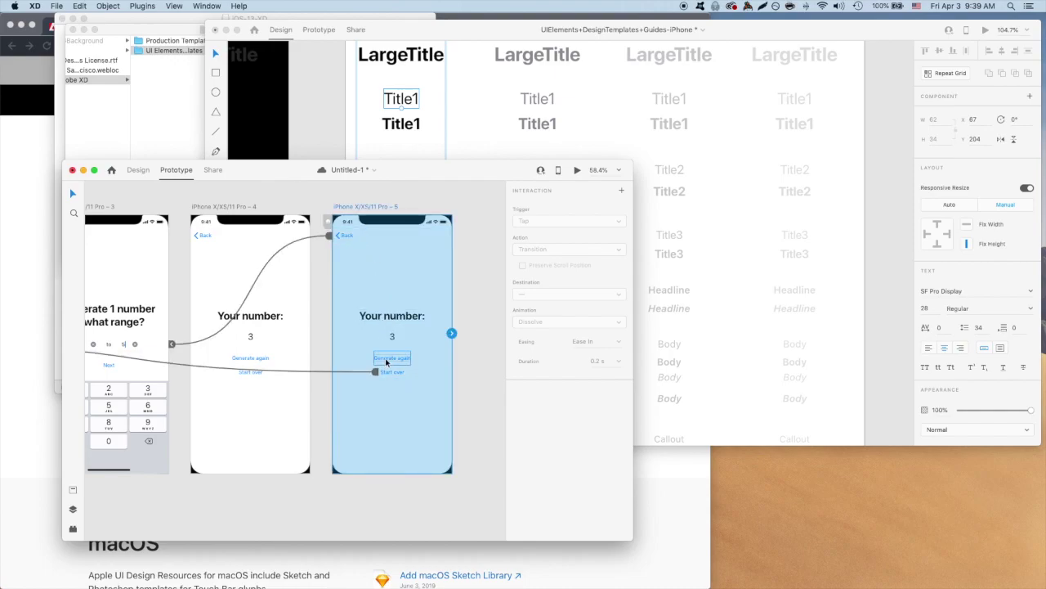
{"action": "left_click", "coordinate": [471, 362]}
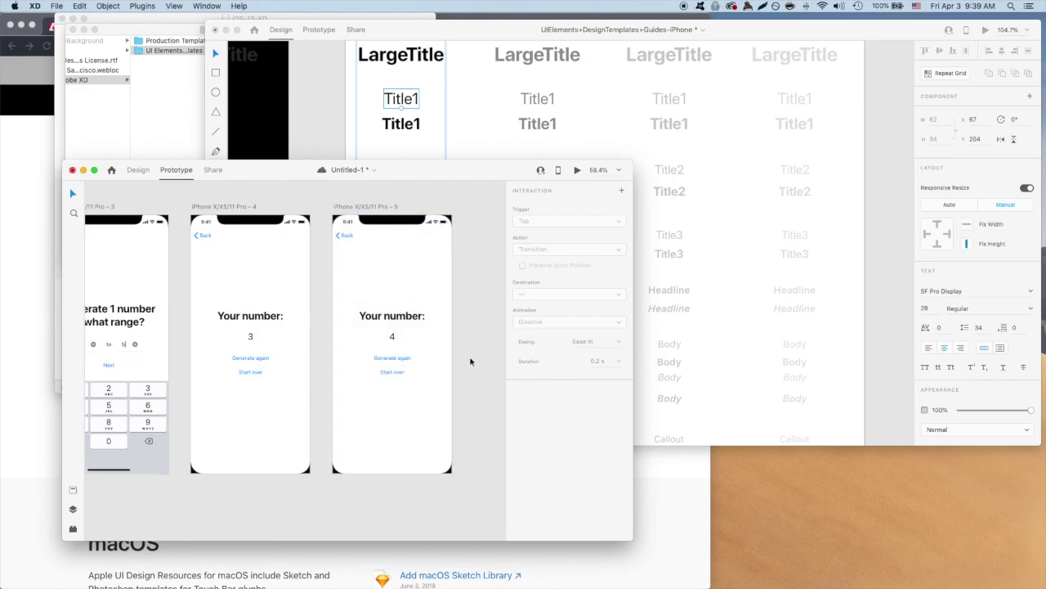
{"action": "left_click", "coordinate": [577, 170]}
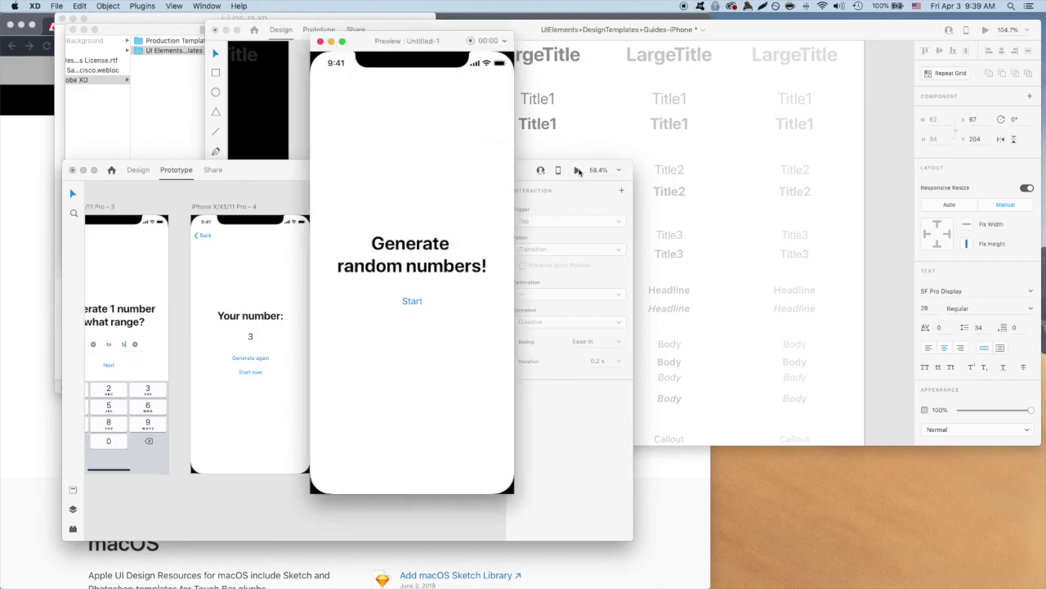
Walk the desktop preview from Start to the Your number result and back with Start over, then close it.
{"action": "left_click", "coordinate": [413, 301]}
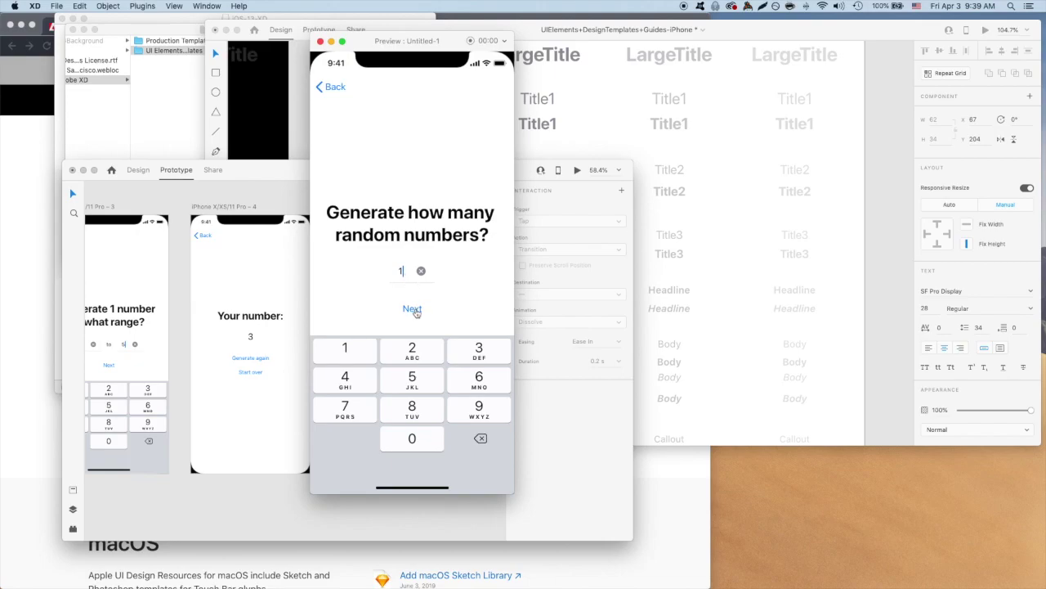
{"action": "left_click", "coordinate": [416, 313]}
{"action": "left_click", "coordinate": [411, 314]}
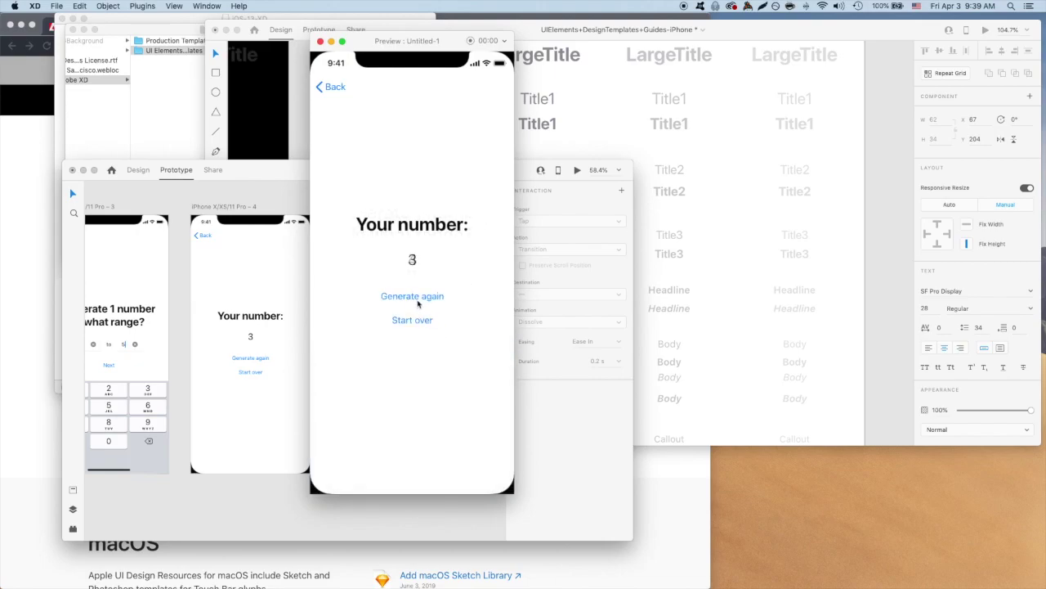
{"action": "left_click", "coordinate": [423, 322]}
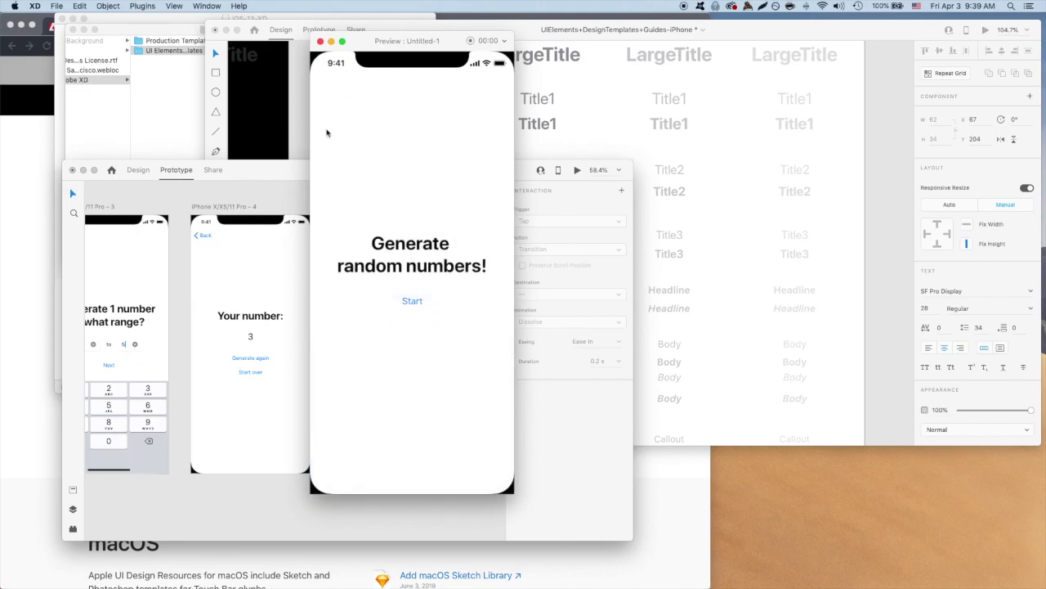
{"action": "left_click", "coordinate": [320, 42]}
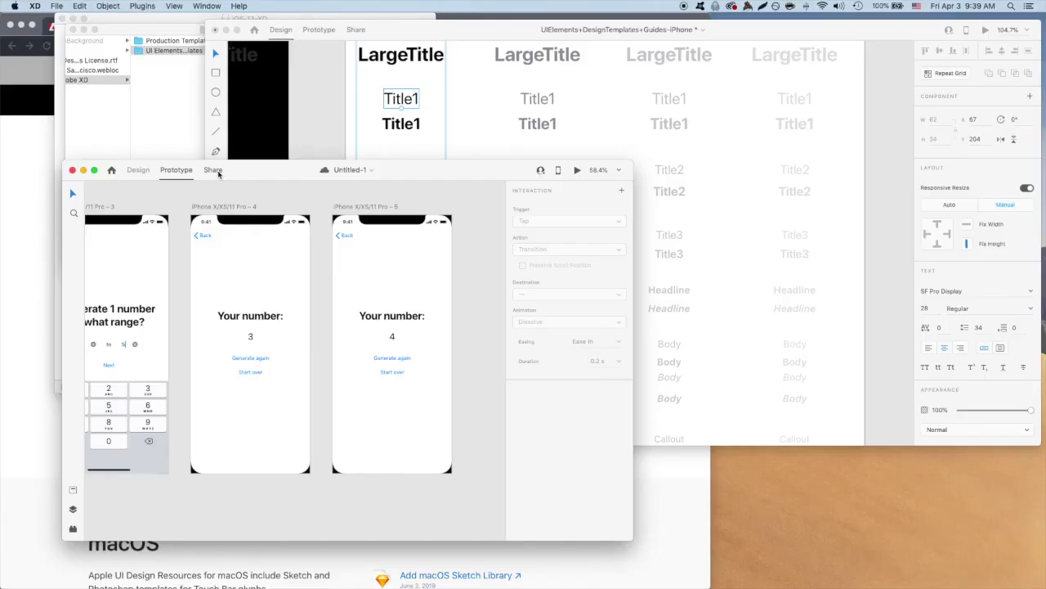
{"action": "left_click", "coordinate": [217, 171]}
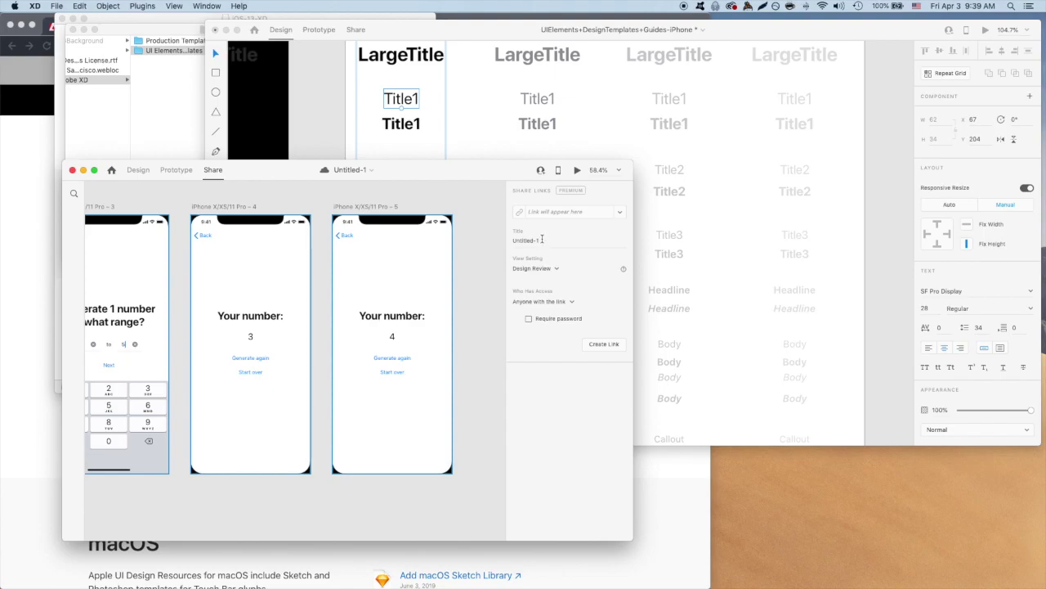
Title the shared prototype 'Intro to Adobe XD', create its public link and open it in the browser.
{"action": "left_click", "coordinate": [542, 239]}
{"action": "triple_click", "coordinate": [542, 239]}
{"action": "key", "text": "BackSpace"}
{"action": "type", "text": "Intro to Adobe XD!"}
{"action": "left_click", "coordinate": [609, 347]}
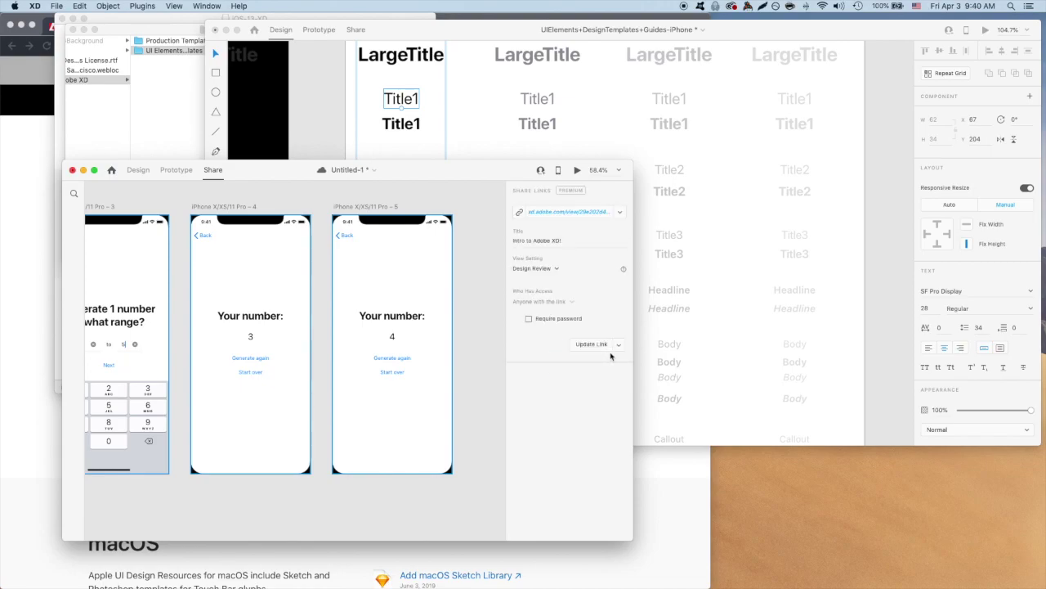
{"action": "left_click", "coordinate": [524, 213]}
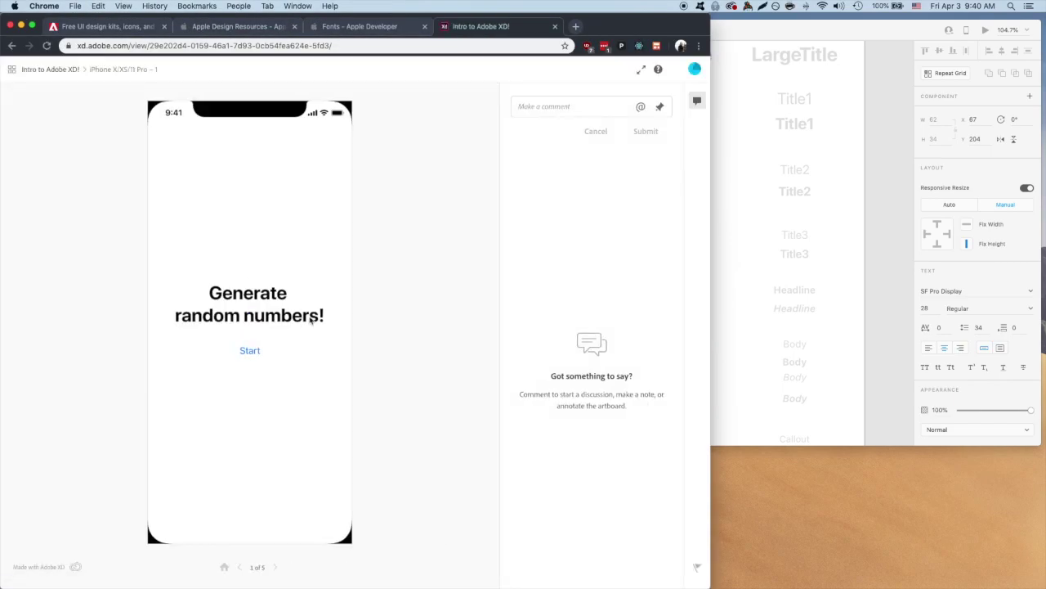
Run the online prototype: Start, Next, Generate again (3 becomes 4), then Start over.
{"action": "left_click", "coordinate": [251, 353]}
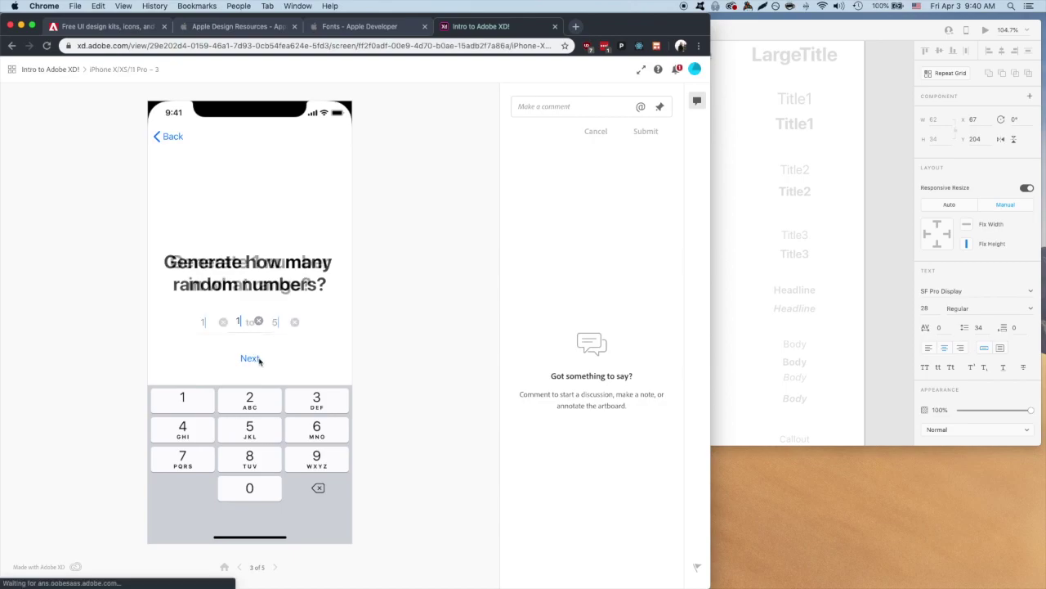
{"action": "left_click", "coordinate": [255, 360]}
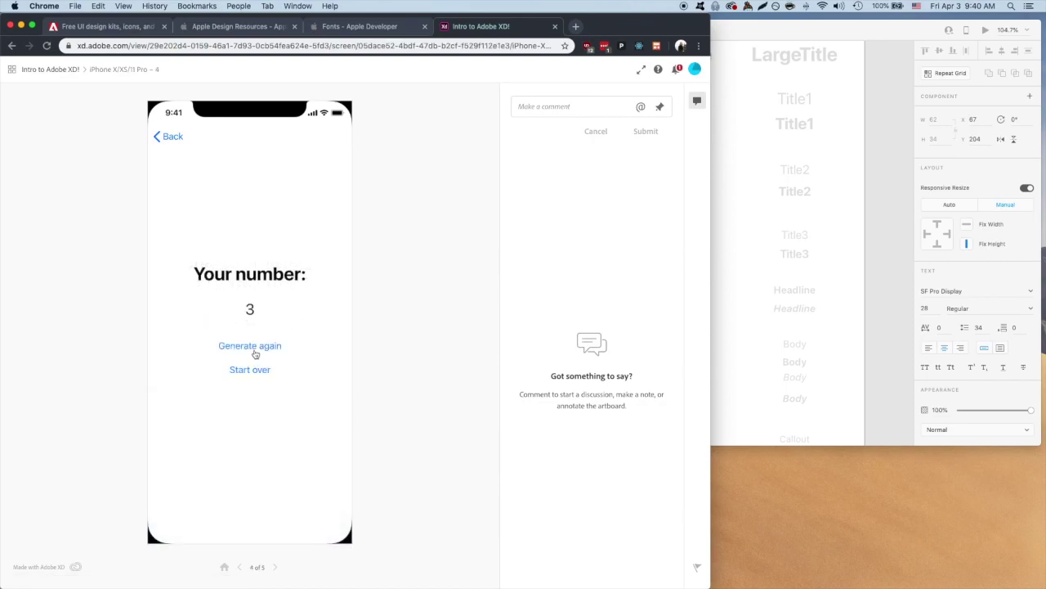
{"action": "left_click", "coordinate": [255, 351]}
{"action": "left_click", "coordinate": [257, 372]}
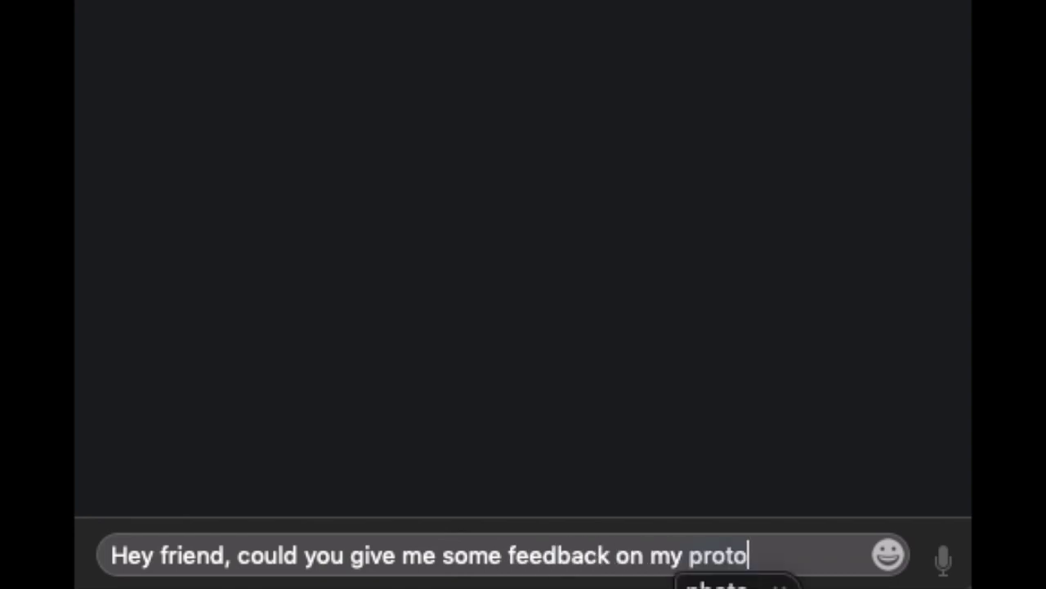
Send a friend a feedback request with the pasted XD prototype link.
{"action": "type", "text": "it here and it'll let you know where to tap:"}
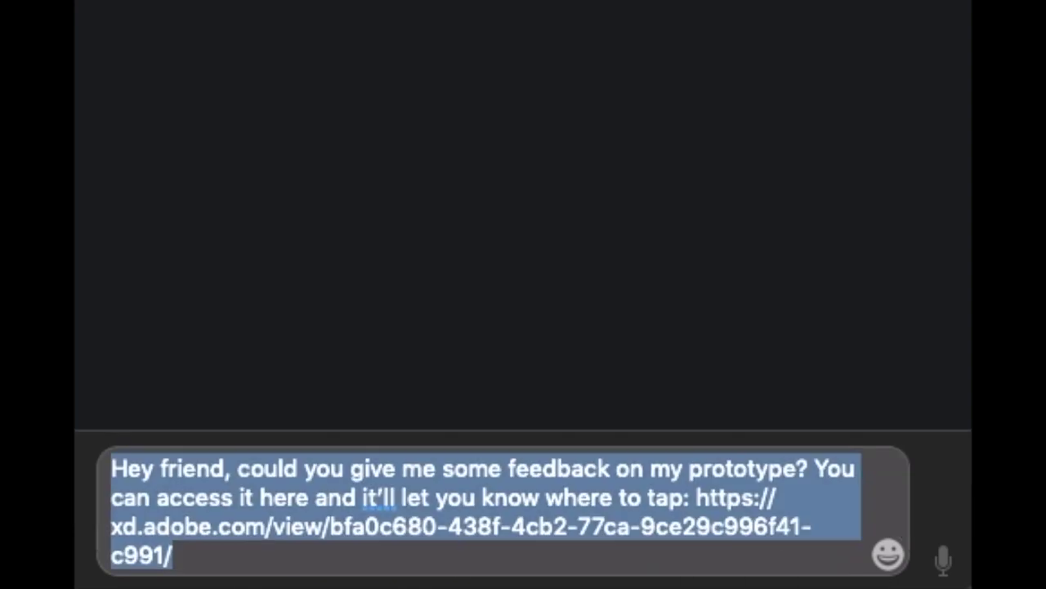
{"action": "key", "text": "Return"}
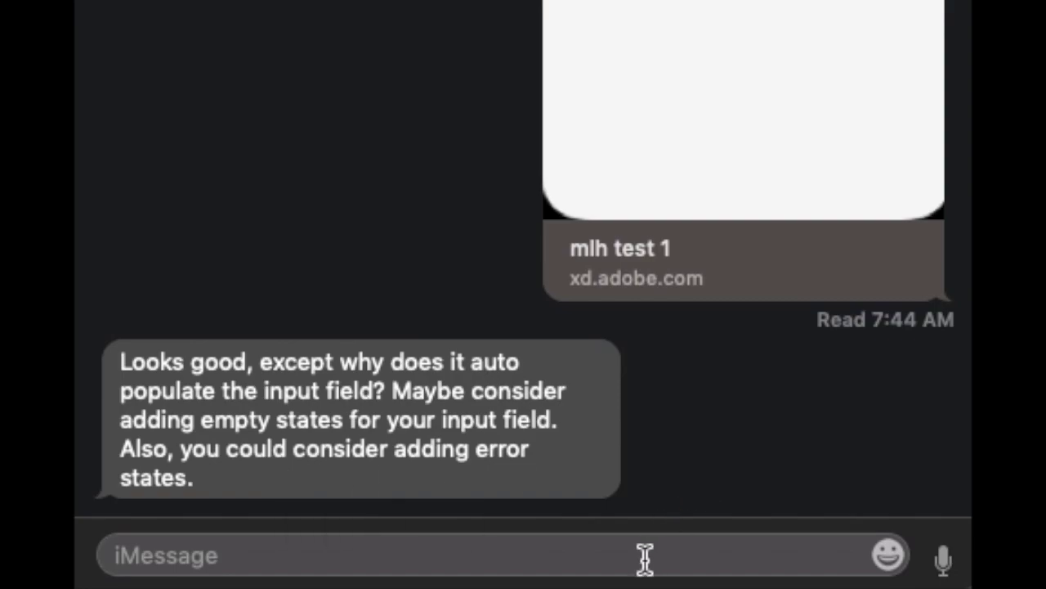
Reply 'Good points, thanks so much!!' after the friend's suggestions.
{"action": "type", "text": "G"}
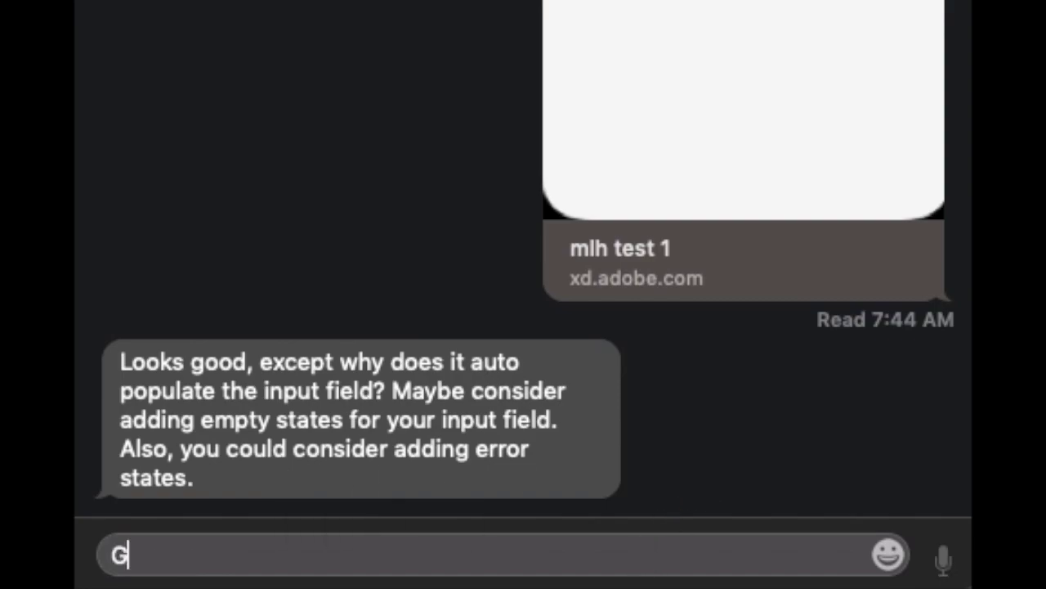
{"action": "type", "text": "ood point"}
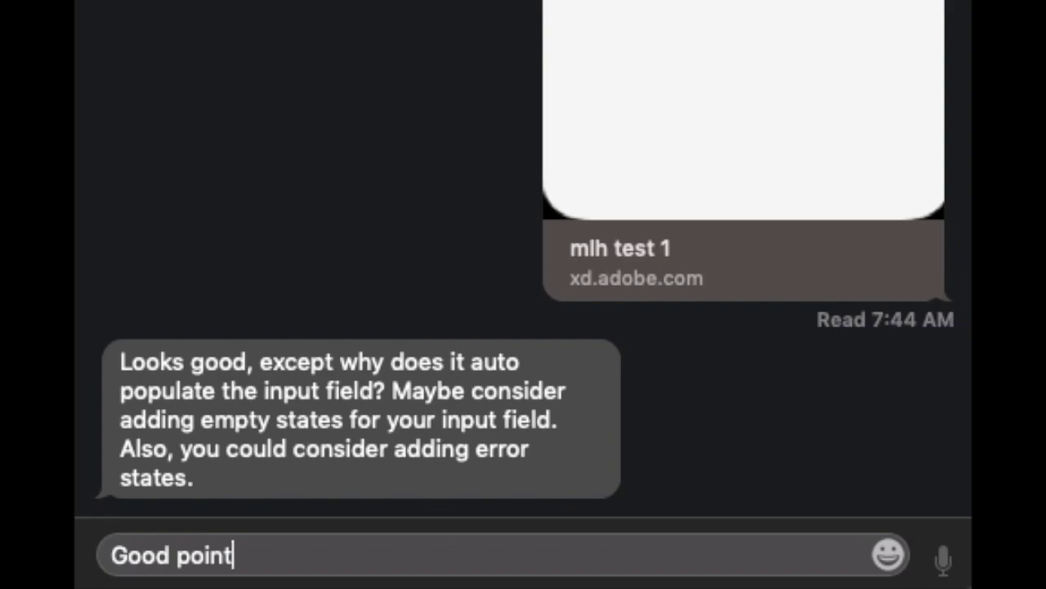
{"action": "type", "text": "s,"}
{"action": "key", "text": "BackSpace"}
{"action": "key", "text": "BackSpace"}
{"action": "type", "text": "s, thanks s"}
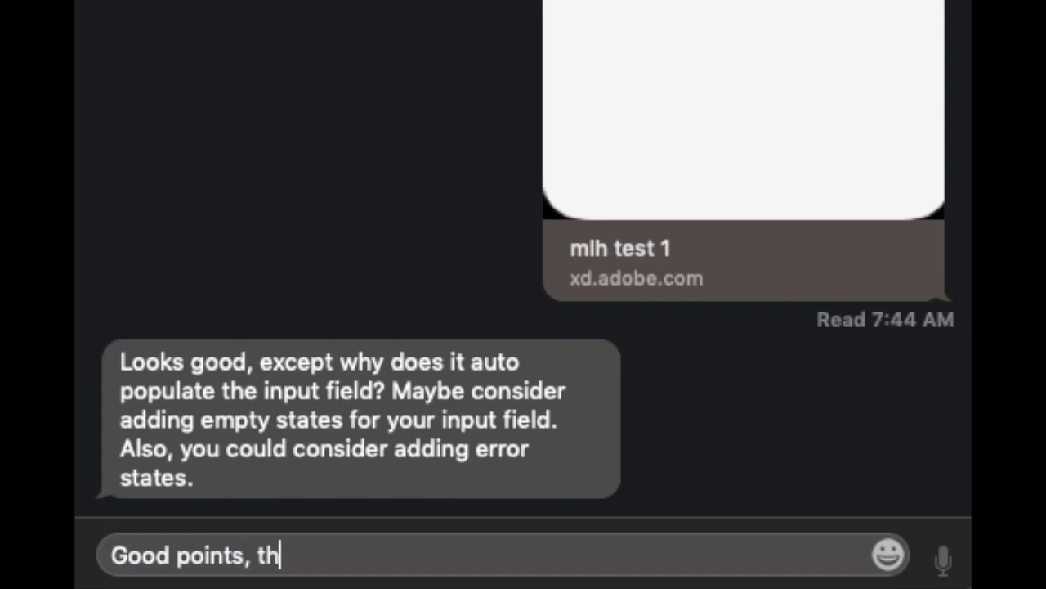
{"action": "type", "text": "o much!!"}
{"action": "key", "text": "Return"}
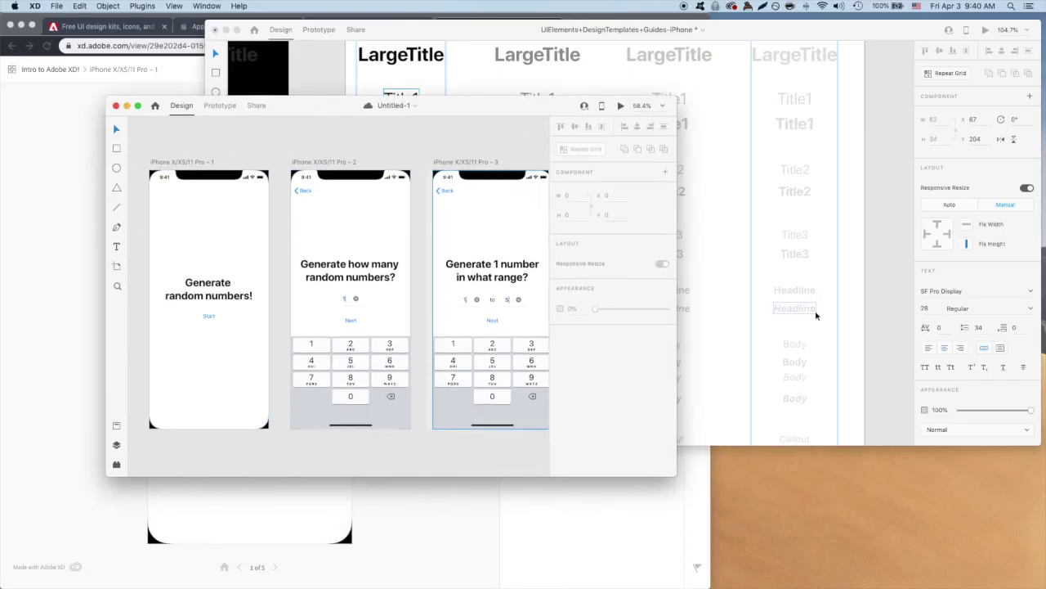
Re-enter 1 in the first screen's number field and check the field's text colour.
{"action": "left_click_drag", "start_coordinate": [364, 225], "coordinate": [183, 366]}
{"action": "scroll", "coordinate": [183, 366], "scroll_direction": "down", "scroll_amount": 5}
{"action": "scroll", "coordinate": [327, 384], "scroll_direction": "up", "scroll_amount": 10}
{"action": "double_click", "coordinate": [304, 395]}
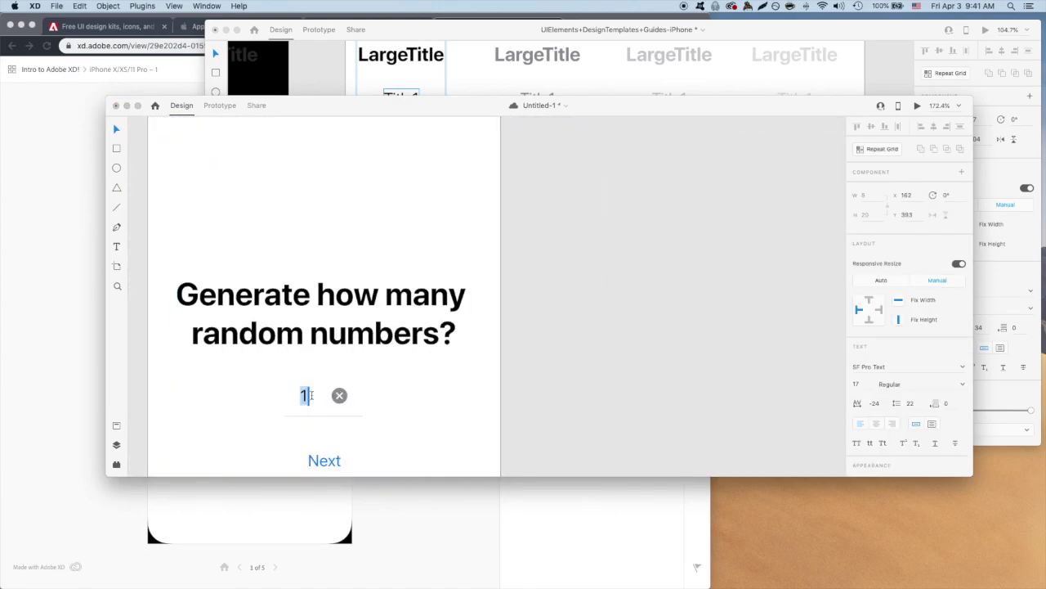
{"action": "type", "text": "0"}
{"action": "key", "text": "BackSpace"}
{"action": "type", "text": "1"}
{"action": "scroll", "coordinate": [883, 397], "scroll_direction": "down", "scroll_amount": 1}
{"action": "scroll", "coordinate": [882, 397], "scroll_direction": "down", "scroll_amount": 5}
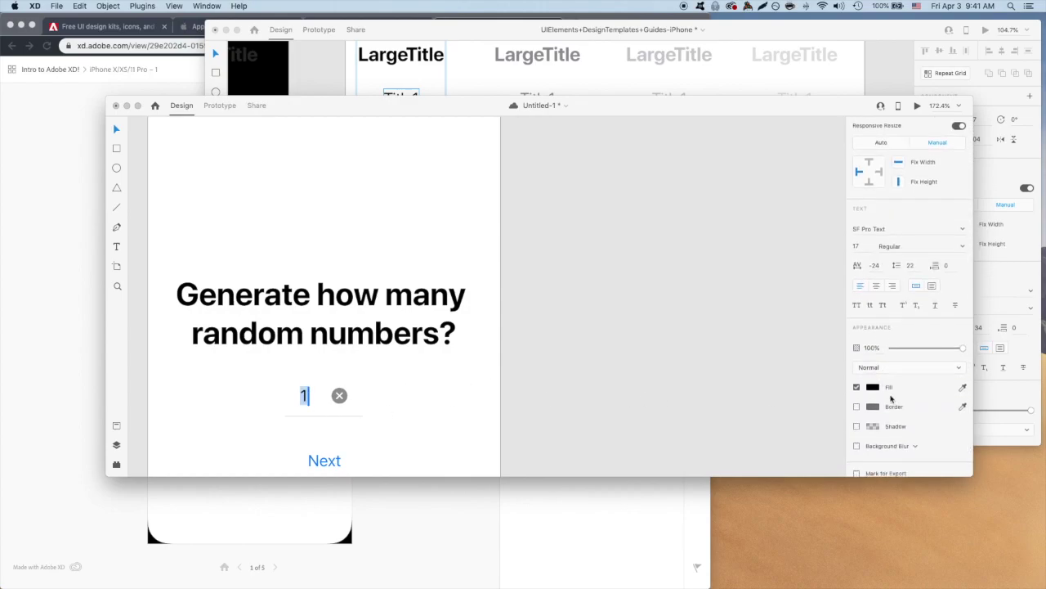
{"action": "left_click", "coordinate": [872, 387]}
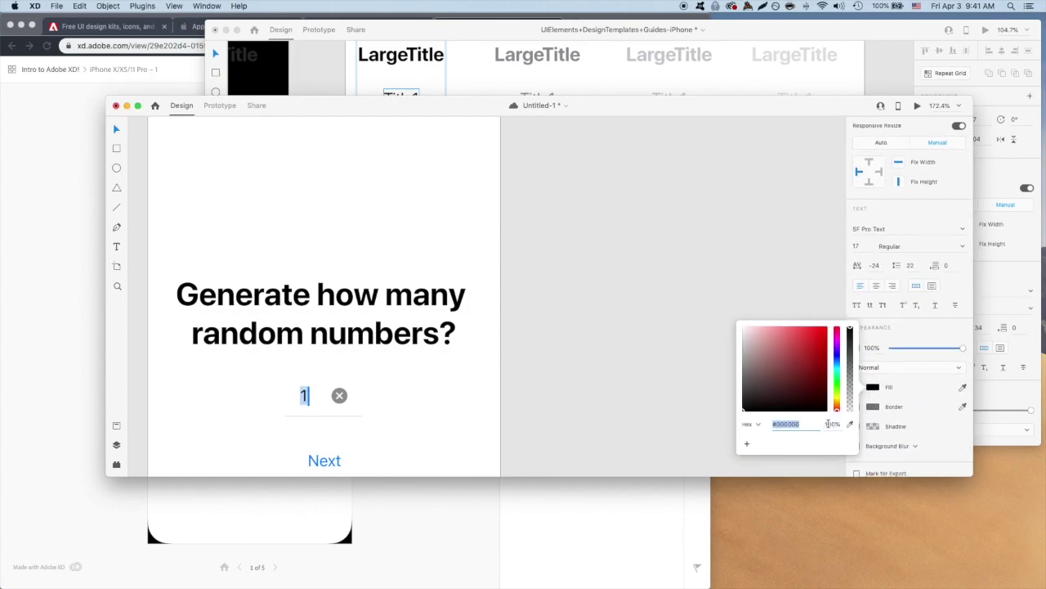
{"action": "left_click", "coordinate": [696, 381]}
{"action": "left_click", "coordinate": [618, 390]}
{"action": "scroll", "coordinate": [341, 399], "scroll_direction": "up", "scroll_amount": 5}
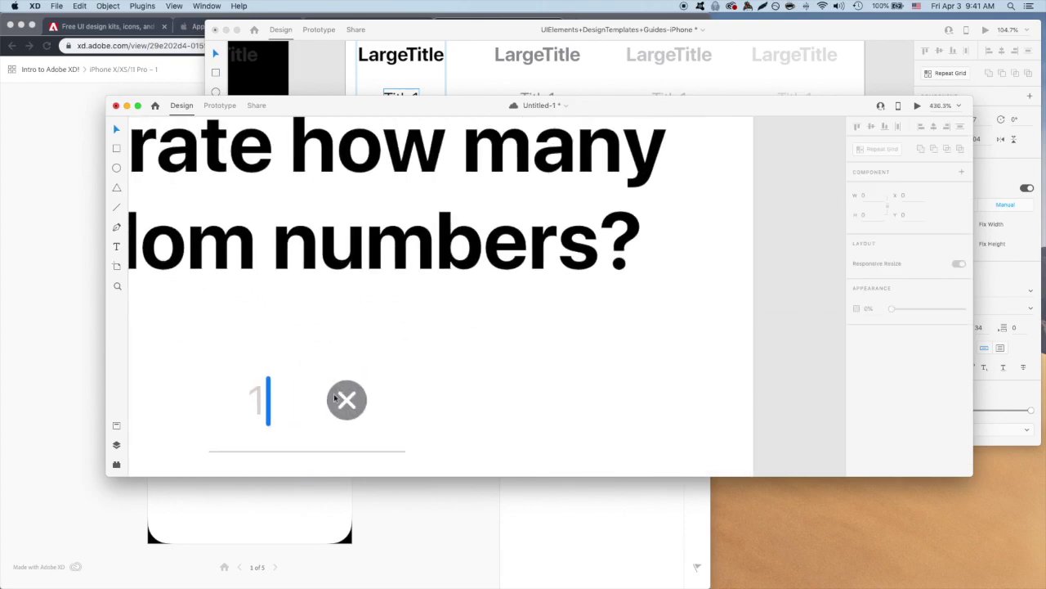
{"action": "left_click", "coordinate": [340, 399]}
{"action": "scroll", "coordinate": [278, 399], "scroll_direction": "down", "scroll_amount": 10}
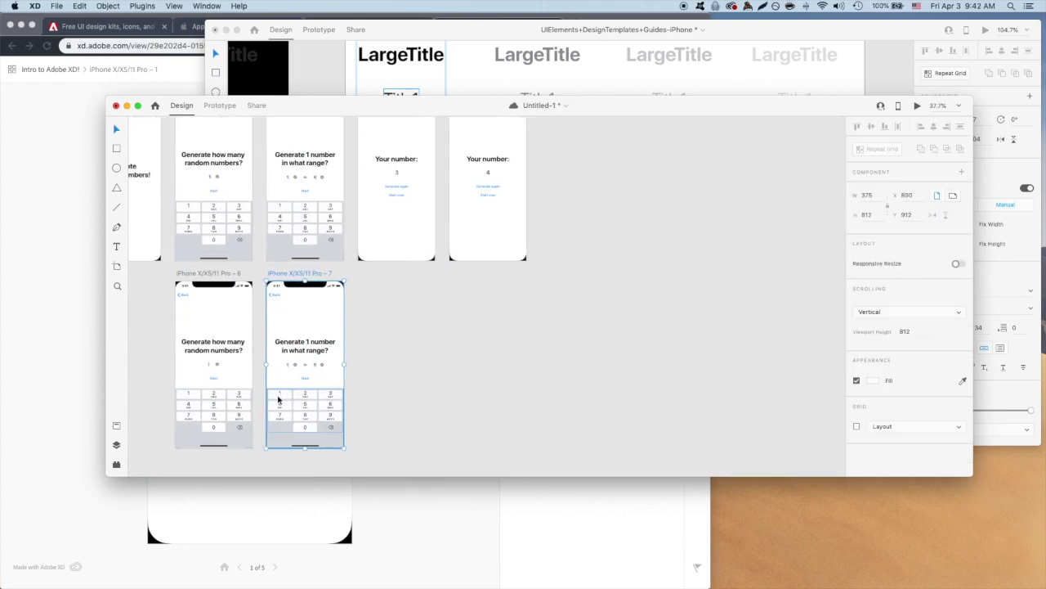
{"action": "scroll", "coordinate": [278, 399], "scroll_direction": "up", "scroll_amount": 10}
Lower the fill opacity of the range screen's 1 and 5 to 10%.
{"action": "double_click", "coordinate": [439, 375]}
{"action": "scroll", "coordinate": [879, 425], "scroll_direction": "down", "scroll_amount": 2}
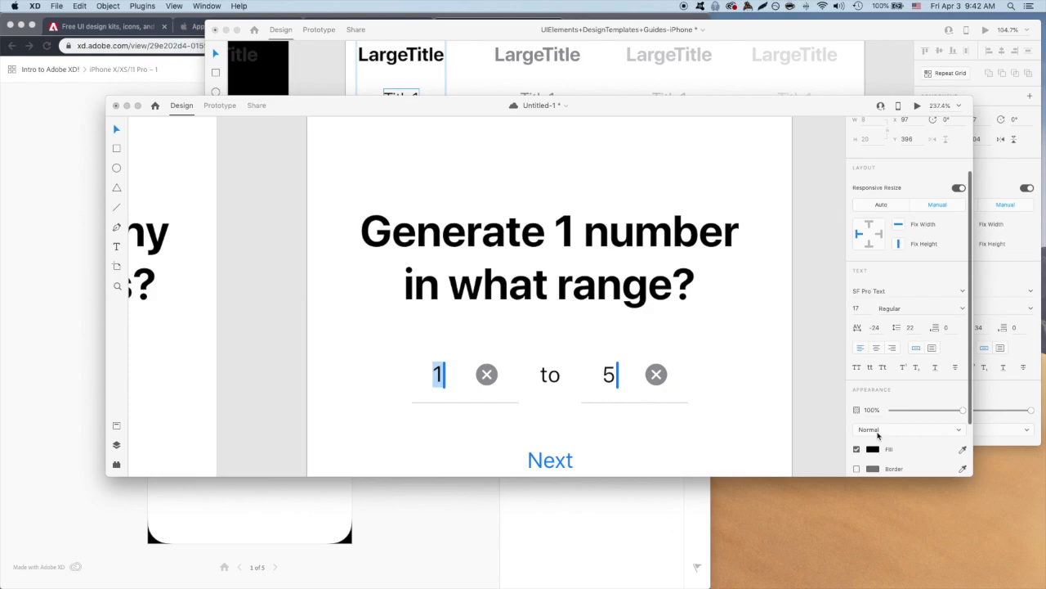
{"action": "left_click", "coordinate": [873, 449]}
{"action": "left_click", "coordinate": [829, 458]}
{"action": "type", "text": "10"}
{"action": "double_click", "coordinate": [609, 374]}
{"action": "left_click", "coordinate": [872, 421]}
{"action": "left_click", "coordinate": [829, 457]}
{"action": "type", "text": "1"}
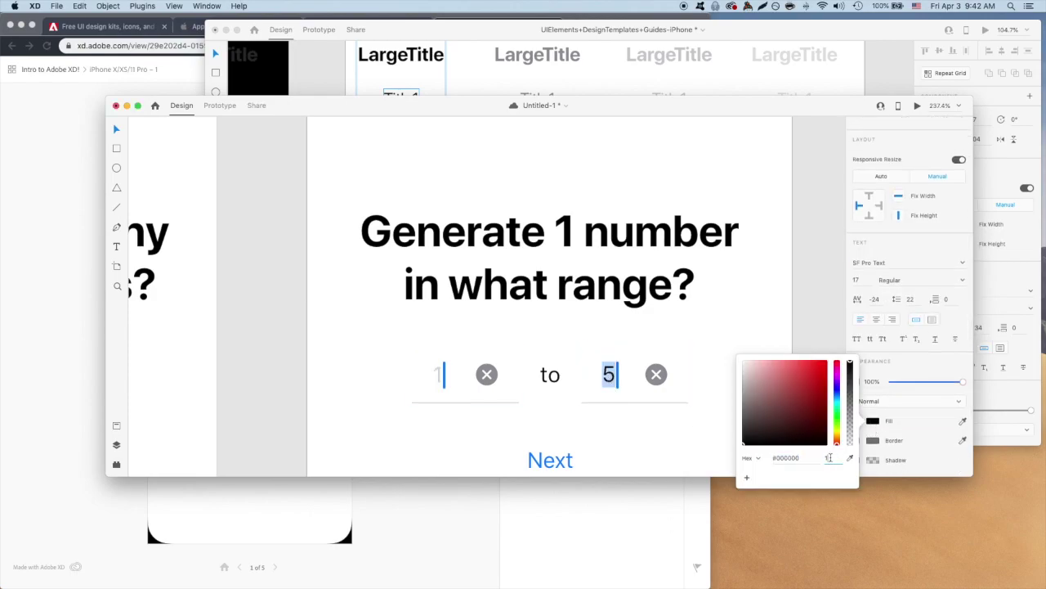
{"action": "type", "text": "0"}
{"action": "left_click", "coordinate": [433, 371]}
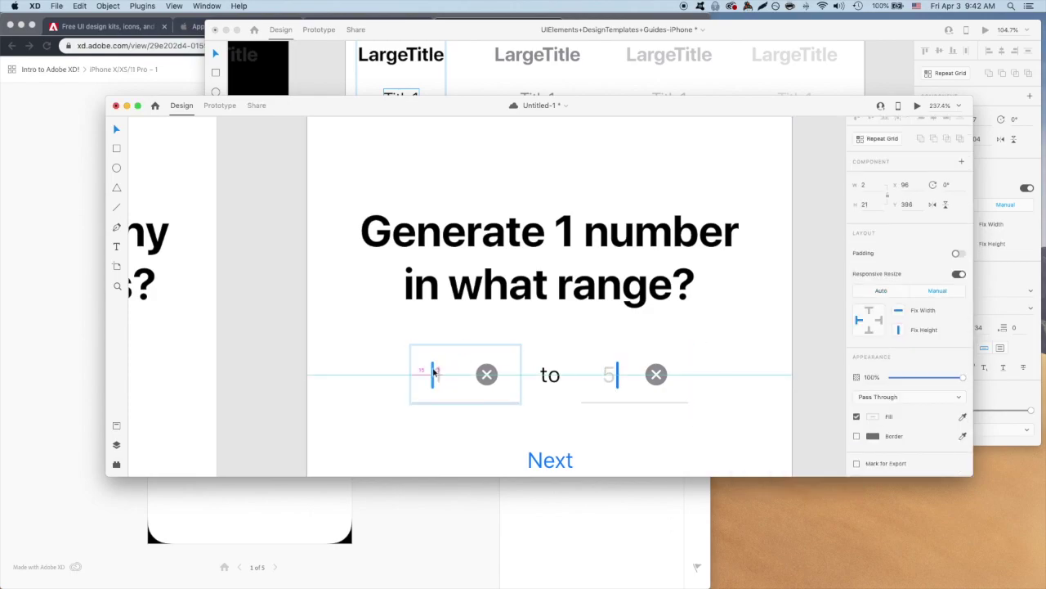
{"action": "left_click", "coordinate": [617, 374]}
Place a copy of the range screen beside artboard 7 and review the new artboards.
{"action": "scroll", "coordinate": [595, 345], "scroll_direction": "down", "scroll_amount": 5}
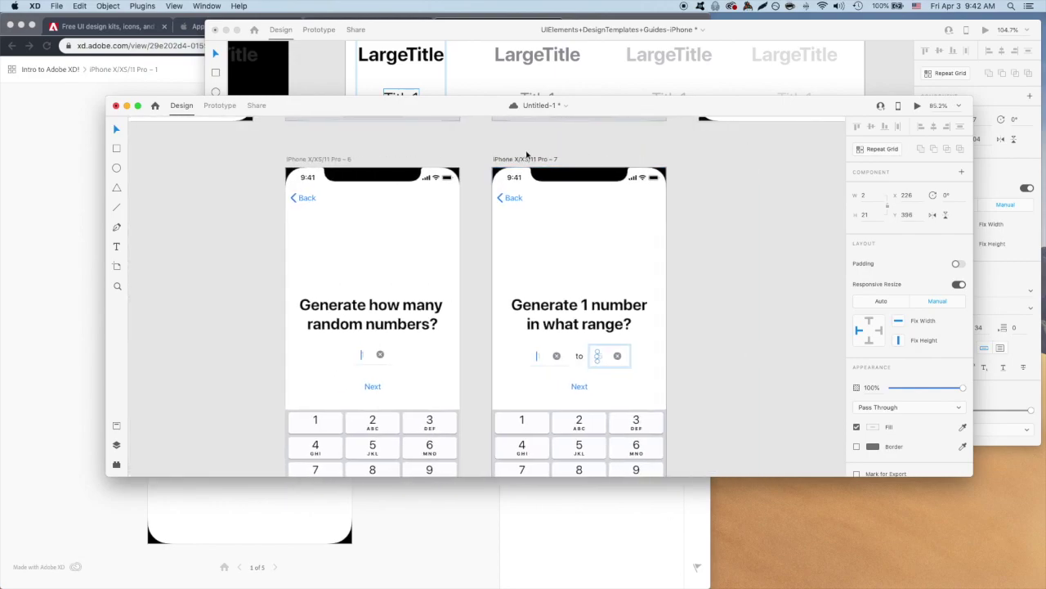
{"action": "left_click_drag", "start_coordinate": [527, 154], "coordinate": [804, 166]}
{"action": "scroll", "coordinate": [662, 322], "scroll_direction": "right", "scroll_amount": 3}
{"action": "scroll", "coordinate": [662, 322], "scroll_direction": "up", "scroll_amount": 5}
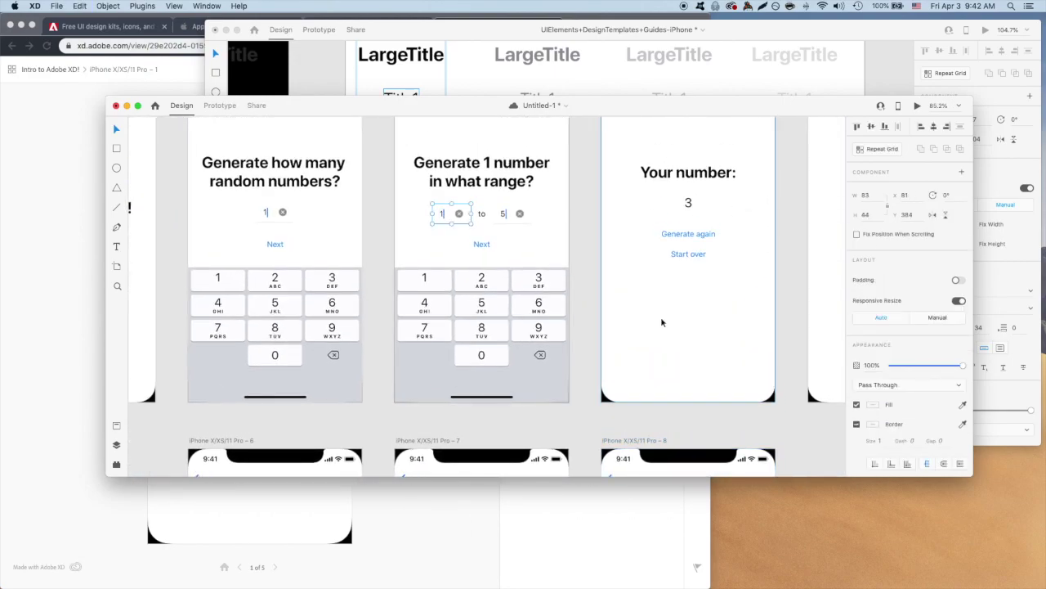
{"action": "scroll", "coordinate": [660, 336], "scroll_direction": "down", "scroll_amount": 5}
{"action": "left_click", "coordinate": [814, 332]}
{"action": "scroll", "coordinate": [814, 331], "scroll_direction": "up", "scroll_amount": 10}
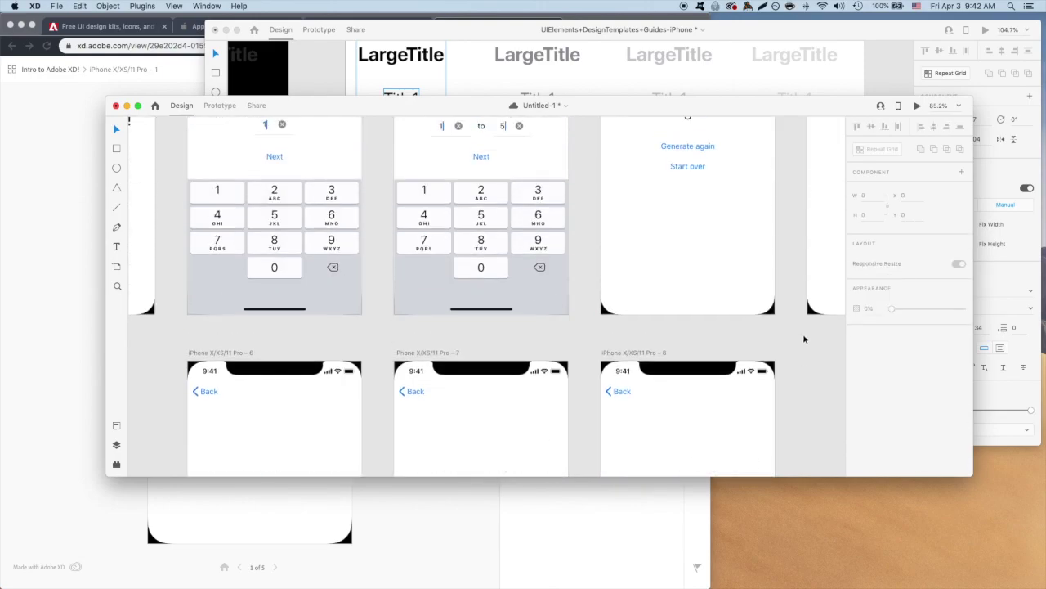
{"action": "scroll", "coordinate": [705, 352], "scroll_direction": "up", "scroll_amount": 5}
{"action": "scroll", "coordinate": [705, 353], "scroll_direction": "right", "scroll_amount": 5}
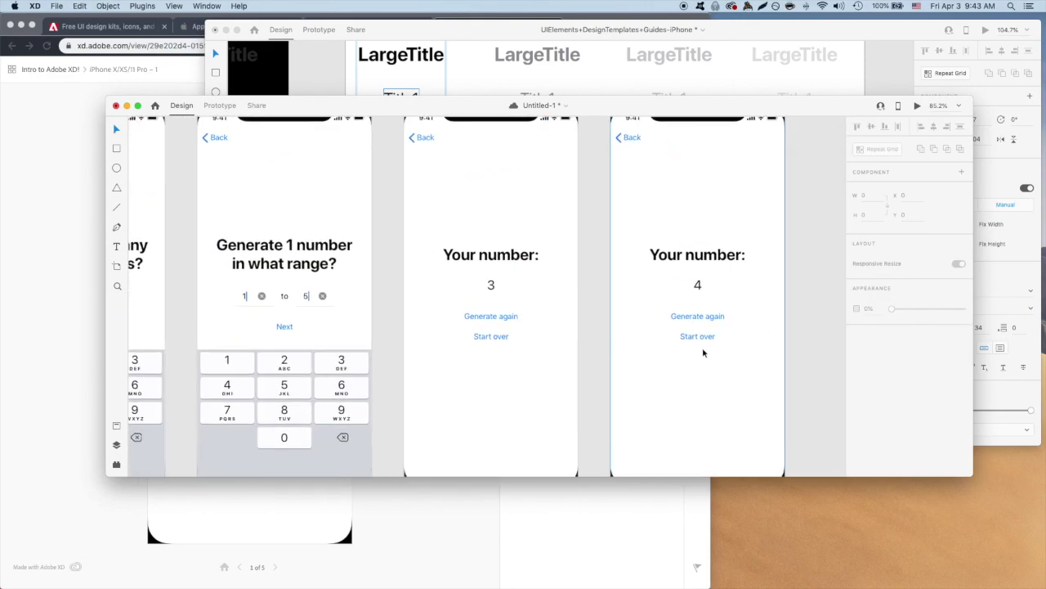
{"action": "scroll", "coordinate": [703, 350], "scroll_direction": "down", "scroll_amount": 8}
{"action": "scroll", "coordinate": [703, 350], "scroll_direction": "left", "scroll_amount": 5}
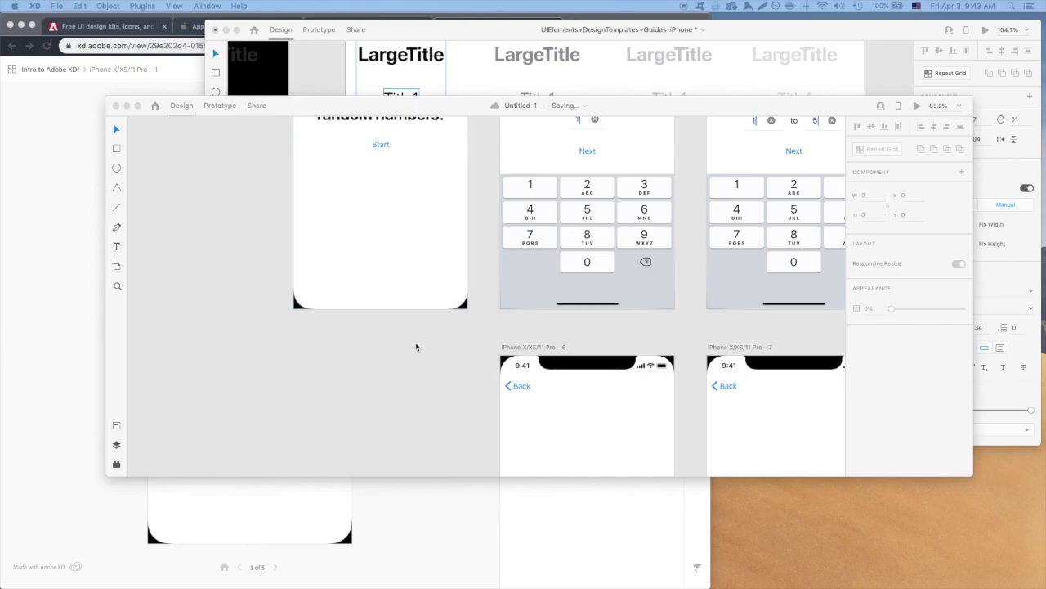
{"action": "scroll", "coordinate": [415, 355], "scroll_direction": "up", "scroll_amount": 3}
{"action": "scroll", "coordinate": [417, 352], "scroll_direction": "up", "scroll_amount": 4}
{"action": "scroll", "coordinate": [417, 351], "scroll_direction": "right", "scroll_amount": 2}
Duplicate the how-many screen and change its field value from 1 to 0.
{"action": "left_click", "coordinate": [470, 159]}
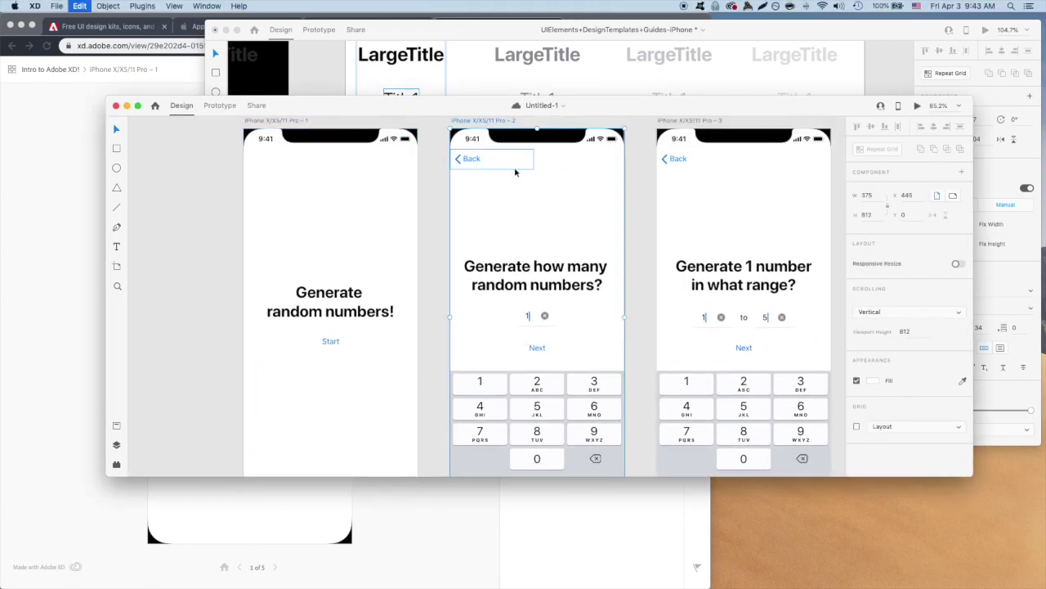
{"action": "scroll", "coordinate": [383, 264], "scroll_direction": "down", "scroll_amount": 4}
{"action": "scroll", "coordinate": [384, 264], "scroll_direction": "up", "scroll_amount": 5}
{"action": "key", "text": "super+v"}
{"action": "scroll", "coordinate": [477, 384], "scroll_direction": "right", "scroll_amount": 1}
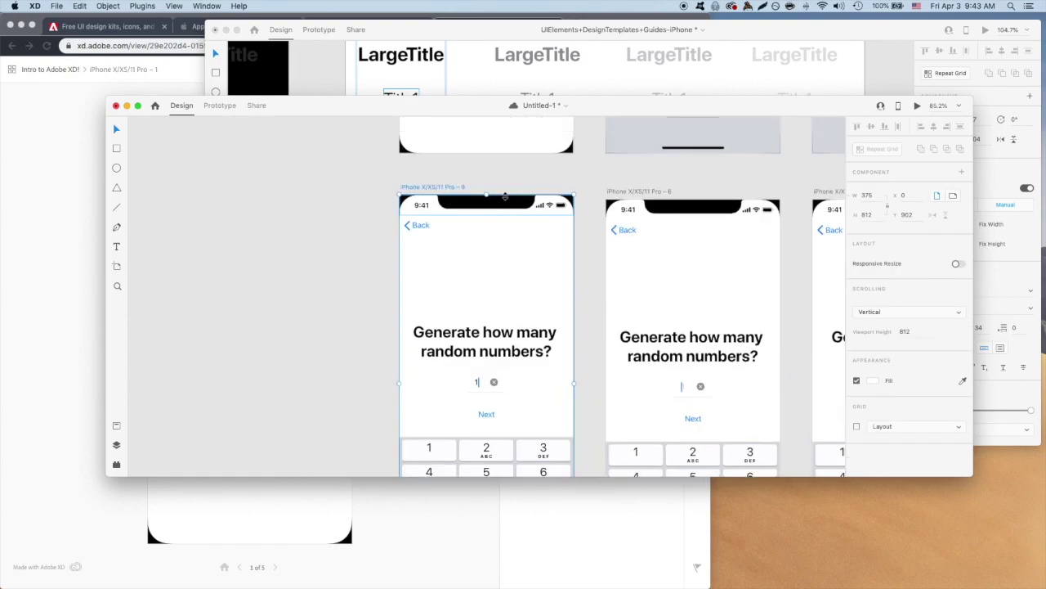
{"action": "double_click", "coordinate": [477, 384]}
{"action": "type", "text": "0"}
{"action": "scroll", "coordinate": [518, 378], "scroll_direction": "up", "scroll_amount": 5}
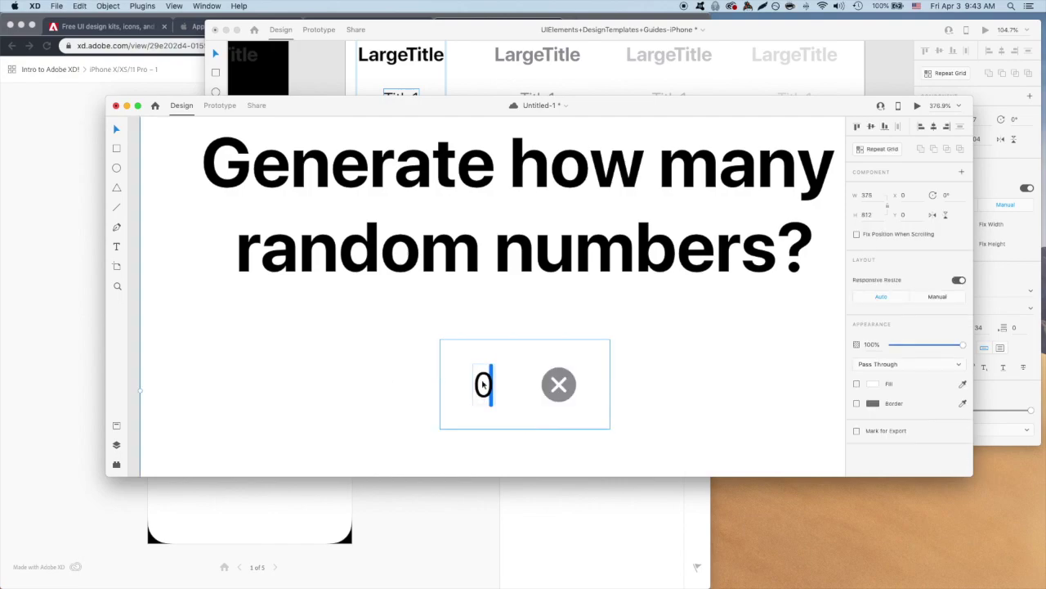
{"action": "key", "text": "BackSpace"}
{"action": "type", "text": "0"}
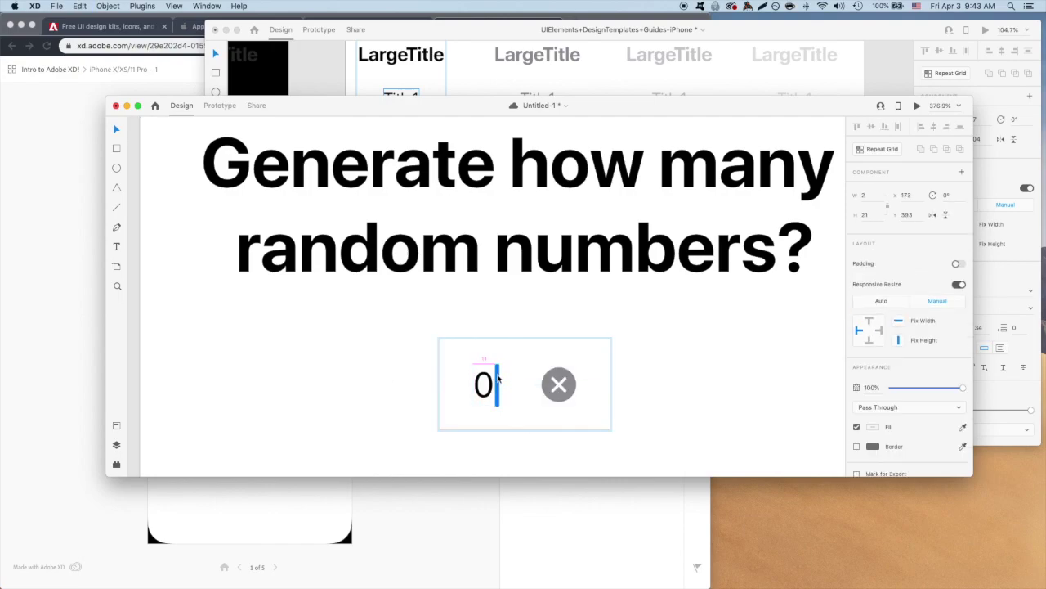
{"action": "scroll", "coordinate": [357, 339], "scroll_direction": "down", "scroll_amount": 3}
{"action": "scroll", "coordinate": [356, 339], "scroll_direction": "down", "scroll_amount": 5}
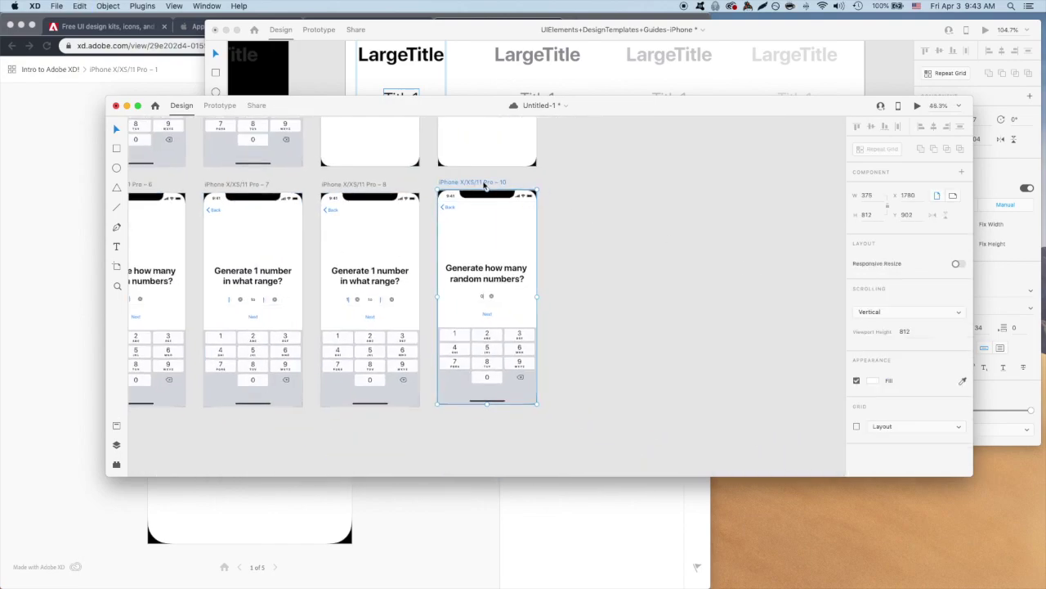
Copy the first iOS alert from the UI kit and paste it onto artboard 10.
{"action": "left_click", "coordinate": [297, 351]}
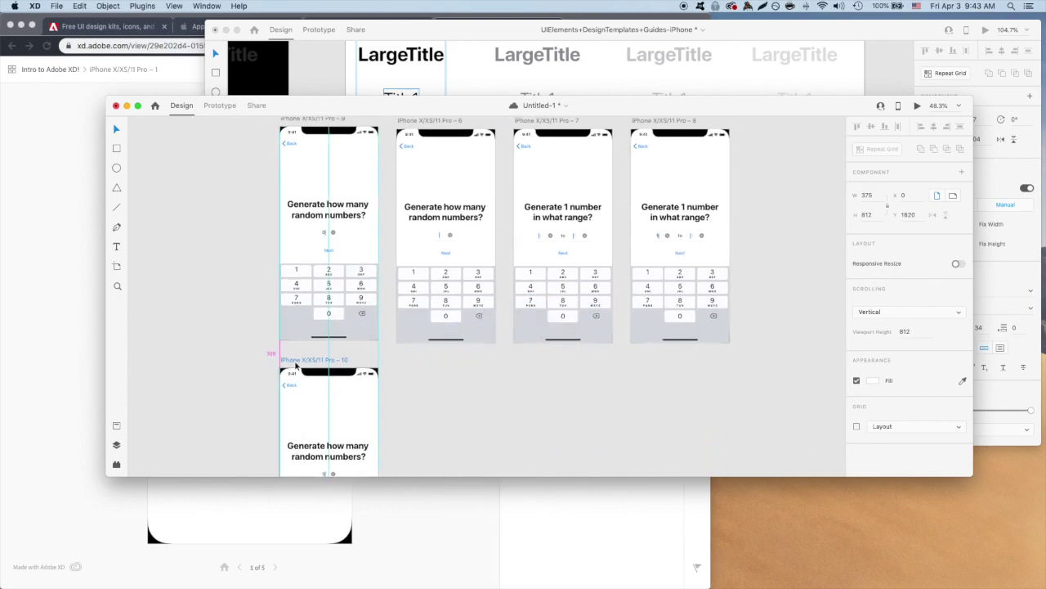
{"action": "scroll", "coordinate": [465, 375], "scroll_direction": "down", "scroll_amount": 5}
{"action": "left_click", "coordinate": [751, 81]}
{"action": "scroll", "coordinate": [691, 199], "scroll_direction": "down", "scroll_amount": 10}
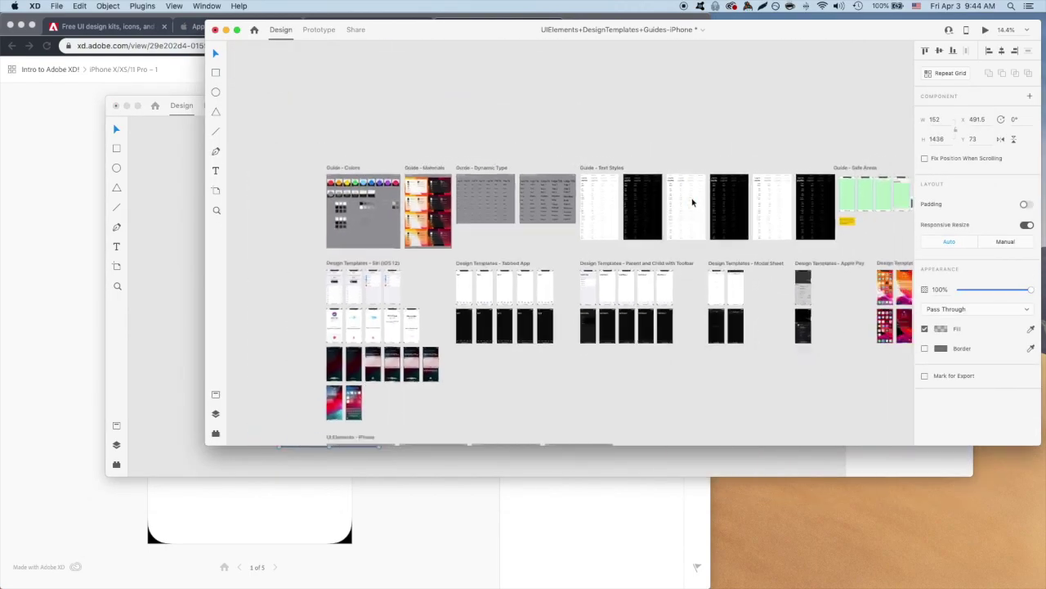
{"action": "scroll", "coordinate": [692, 202], "scroll_direction": "down", "scroll_amount": 5}
{"action": "scroll", "coordinate": [523, 241], "scroll_direction": "up", "scroll_amount": 10}
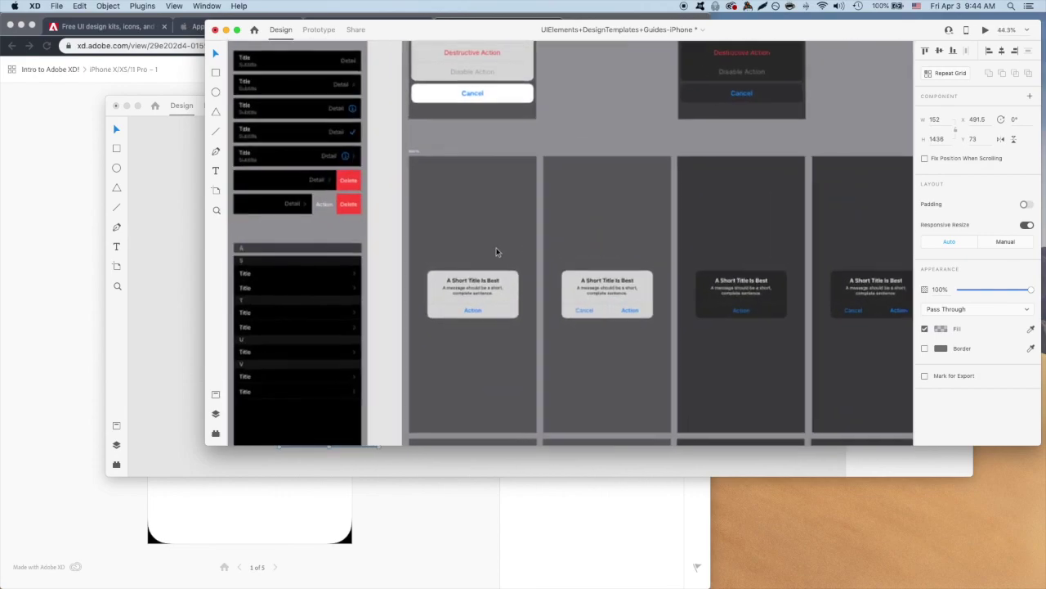
{"action": "left_click", "coordinate": [500, 240]}
{"action": "key", "text": "ctrl+c"}
{"action": "left_click", "coordinate": [462, 574]}
{"action": "left_click", "coordinate": [728, 457]}
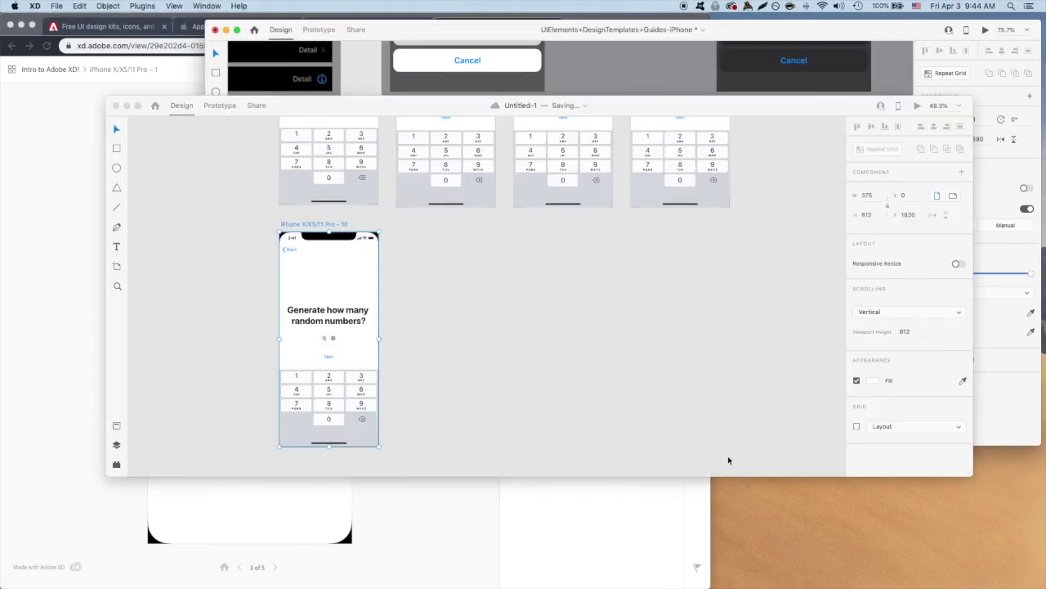
{"action": "key", "text": "ctrl+v"}
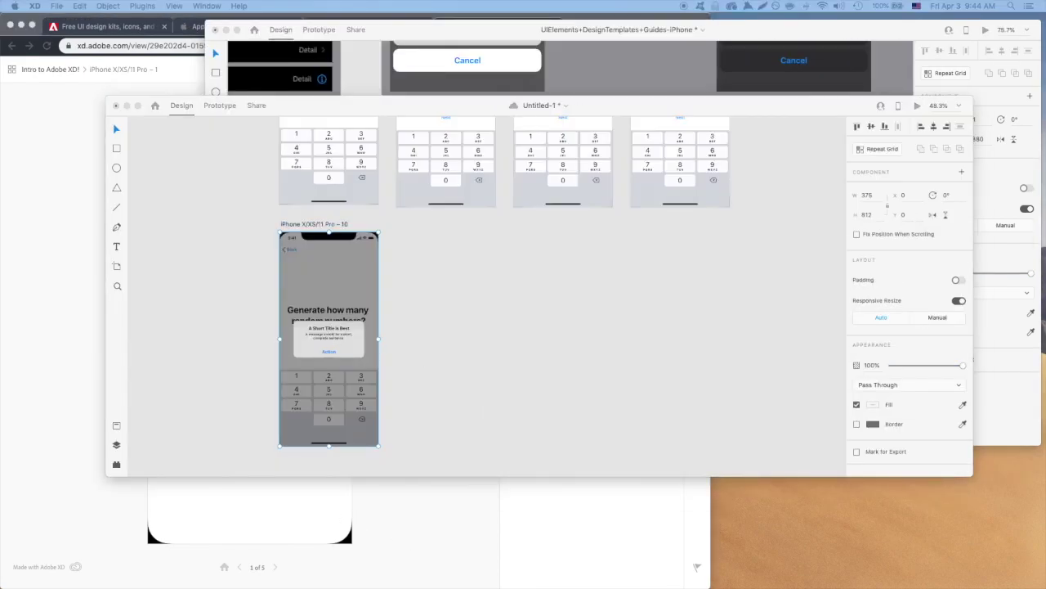
Retype the alert as 'Number is out of bounds', 'Please enter a number between 0 and 5.' and 'OK'.
{"action": "left_click", "coordinate": [324, 329]}
{"action": "scroll", "coordinate": [324, 330], "scroll_direction": "up", "scroll_amount": 5}
{"action": "double_click", "coordinate": [317, 327]}
{"action": "type", "text": "Nu"}
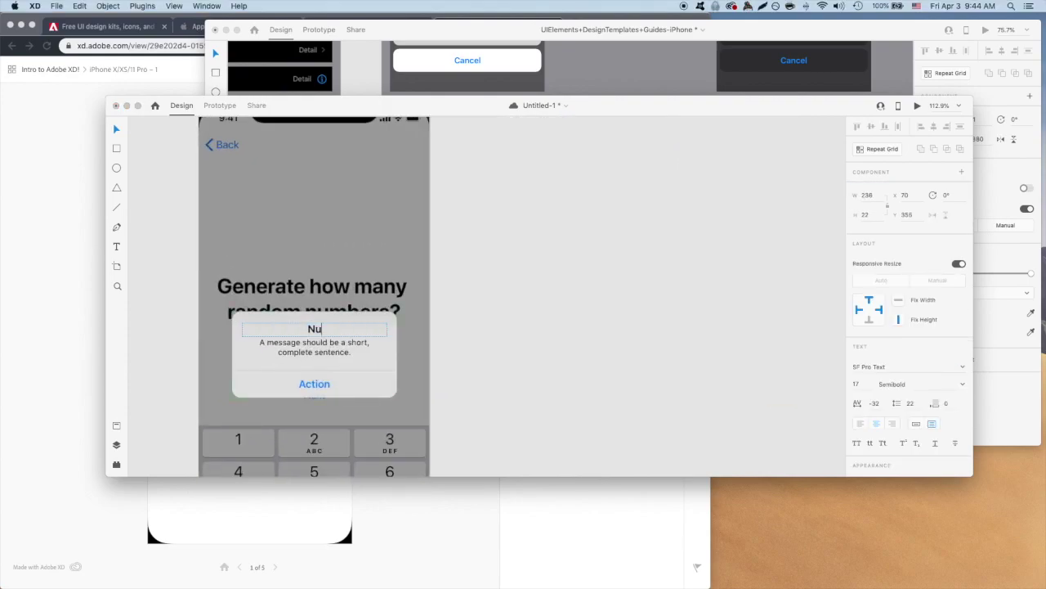
{"action": "type", "text": "mber is out of bounds"}
{"action": "double_click", "coordinate": [314, 347]}
{"action": "type", "text": "Pleas"}
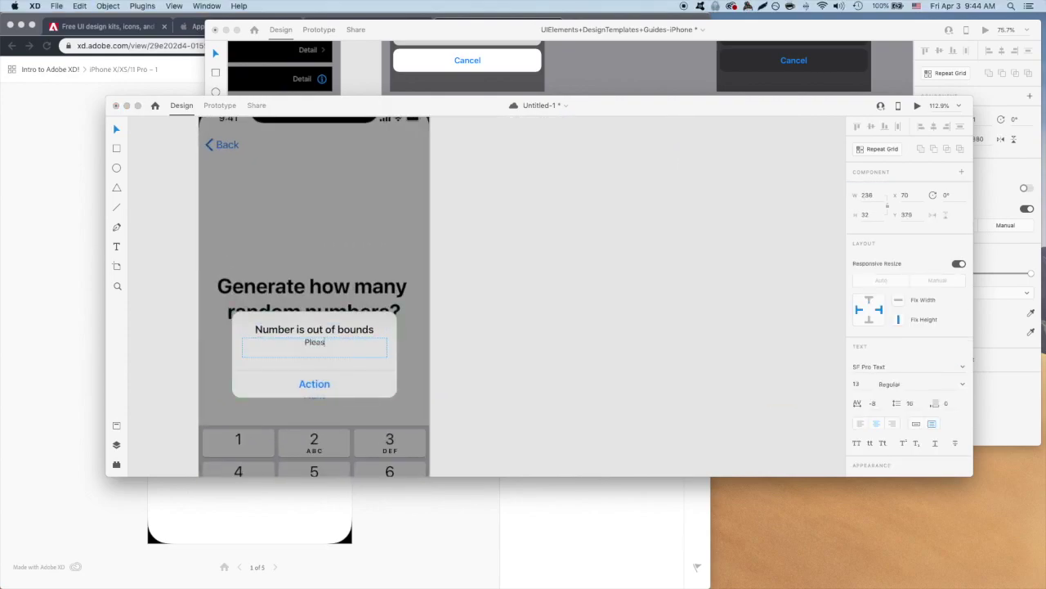
{"action": "type", "text": "e enter a number between 0 and 5"}
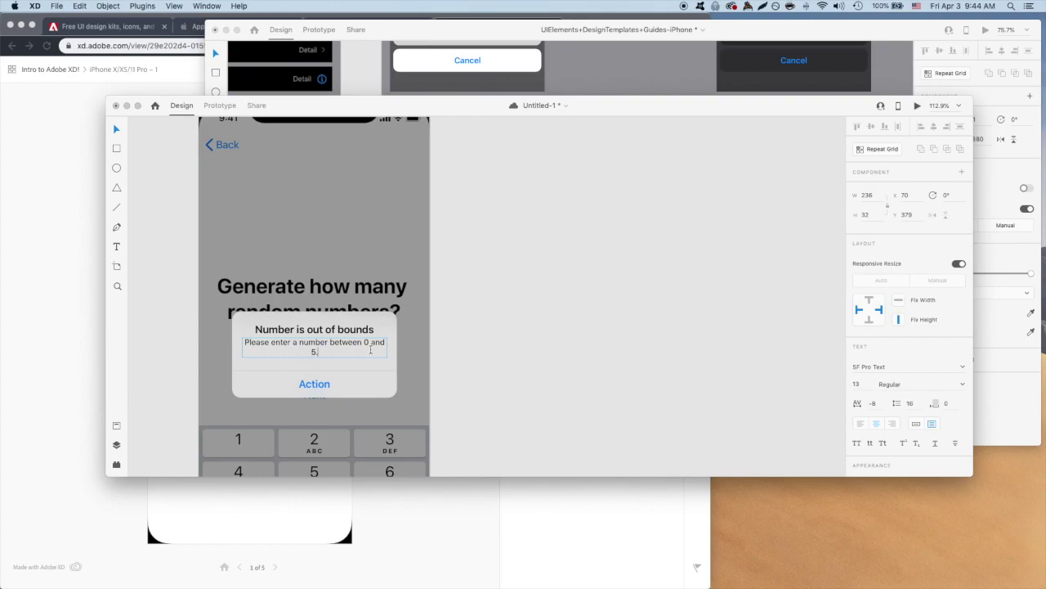
{"action": "type", "text": "."}
{"action": "key", "text": "Escape"}
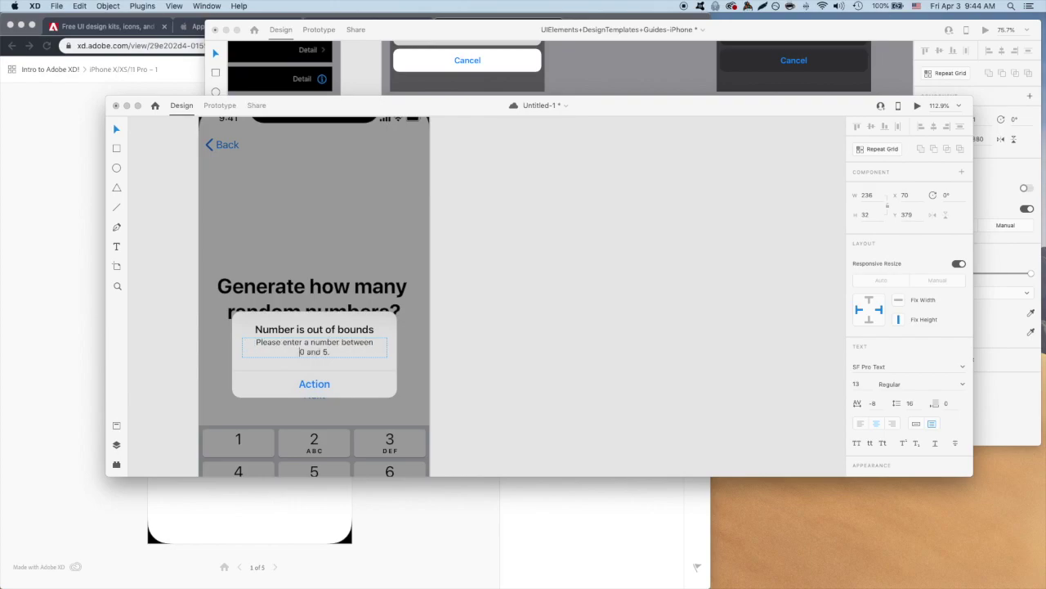
{"action": "double_click", "coordinate": [314, 384]}
{"action": "type", "text": "OK"}
{"action": "scroll", "coordinate": [541, 307], "scroll_direction": "up", "scroll_amount": 3}
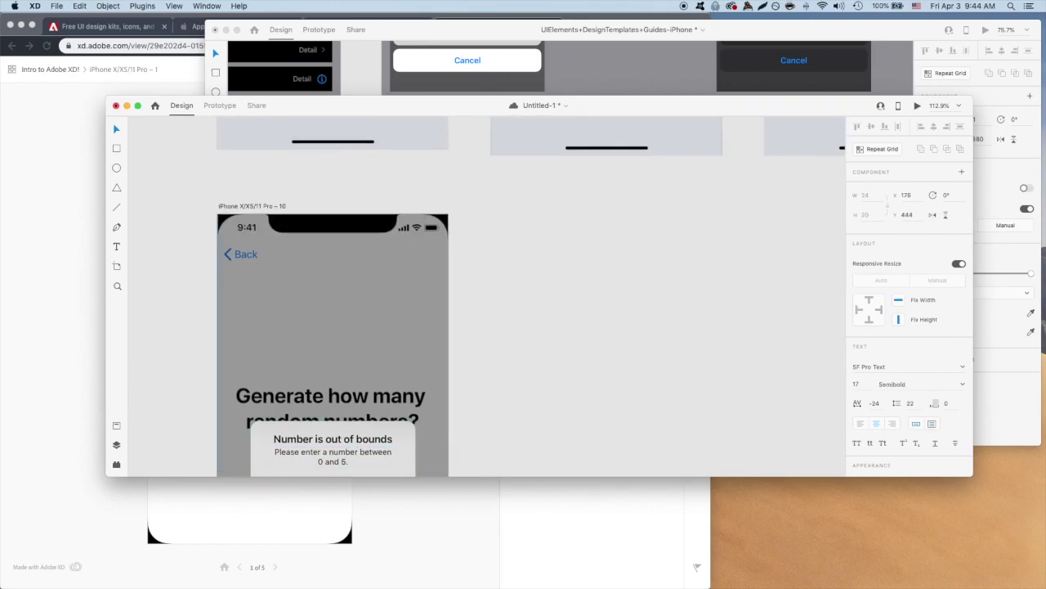
Switch to Prototype mode, show all artboards and review the alert and Pro-9 links.
{"action": "scroll", "coordinate": [570, 308], "scroll_direction": "up", "scroll_amount": 5}
{"action": "left_click", "coordinate": [219, 105]}
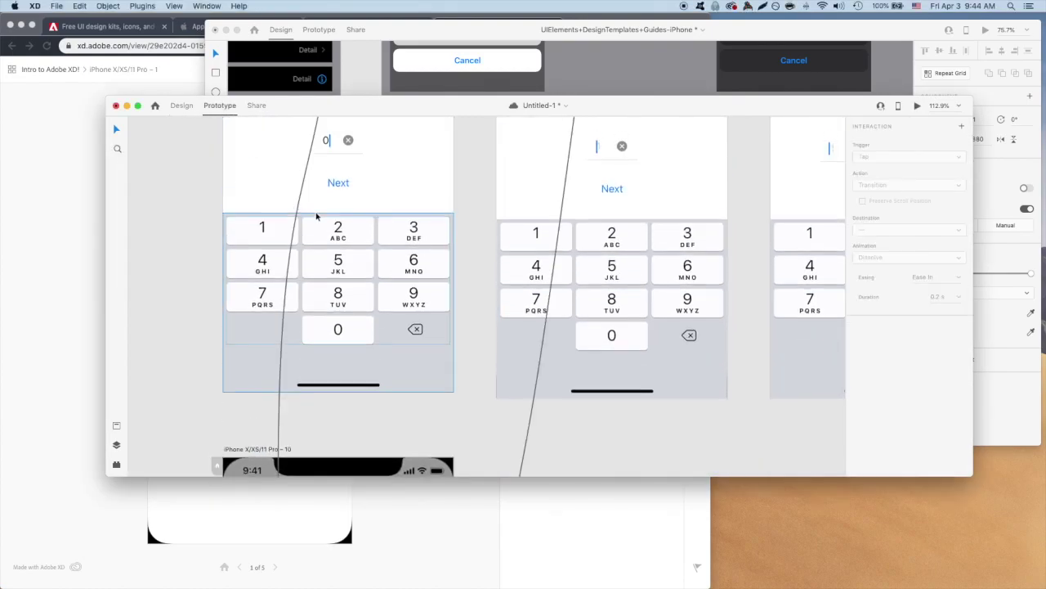
{"action": "key", "text": "super+0"}
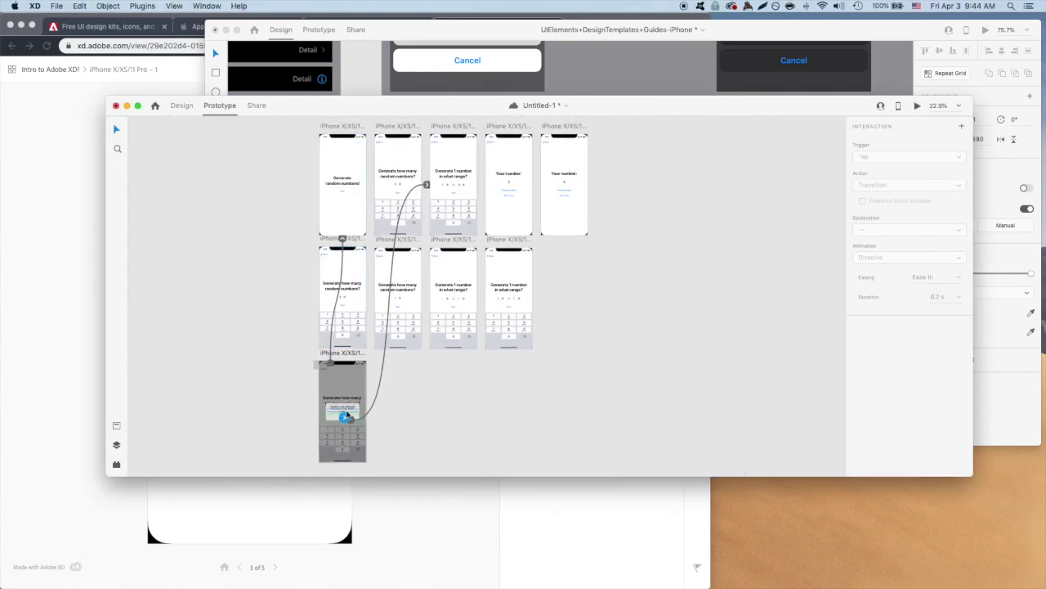
{"action": "scroll", "coordinate": [344, 417], "scroll_direction": "up", "scroll_amount": 5}
{"action": "scroll", "coordinate": [308, 344], "scroll_direction": "up", "scroll_amount": 3}
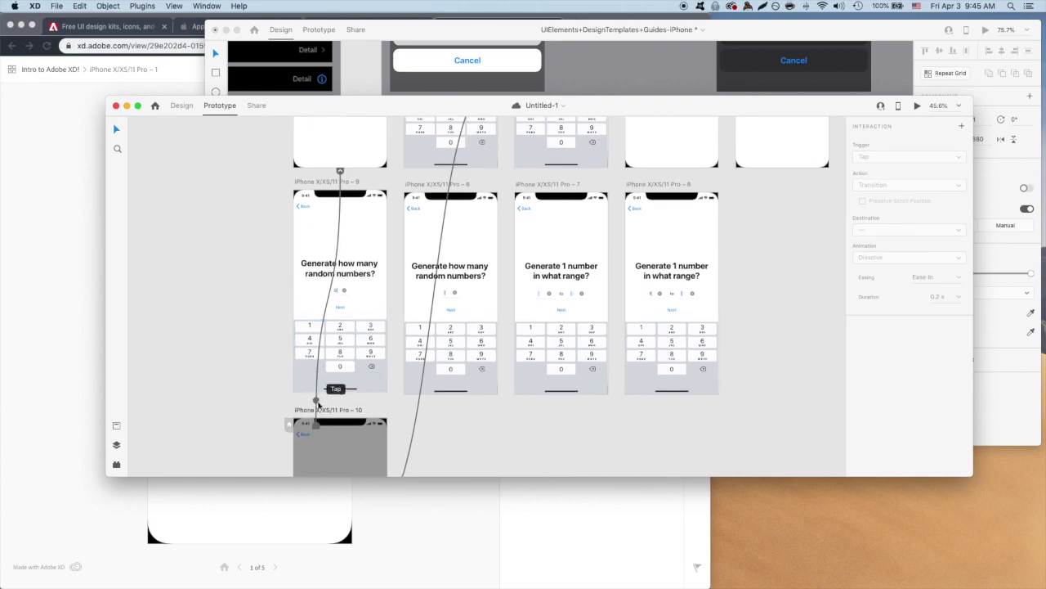
{"action": "left_click", "coordinate": [309, 431]}
{"action": "scroll", "coordinate": [344, 392], "scroll_direction": "down", "scroll_amount": 5}
{"action": "left_click", "coordinate": [321, 381]}
{"action": "scroll", "coordinate": [391, 386], "scroll_direction": "up", "scroll_amount": 7}
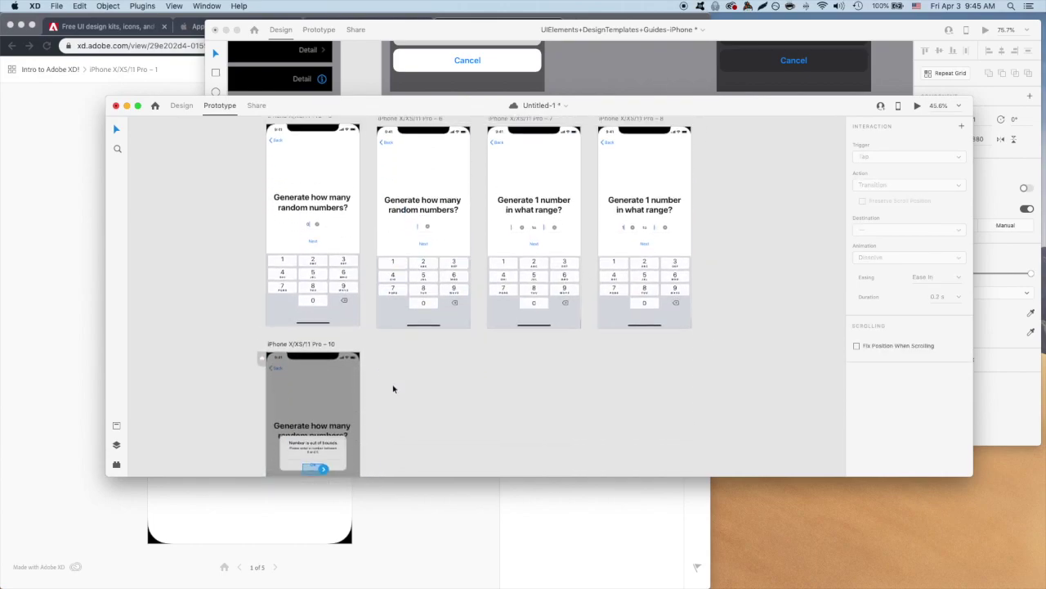
{"action": "left_click", "coordinate": [313, 342]}
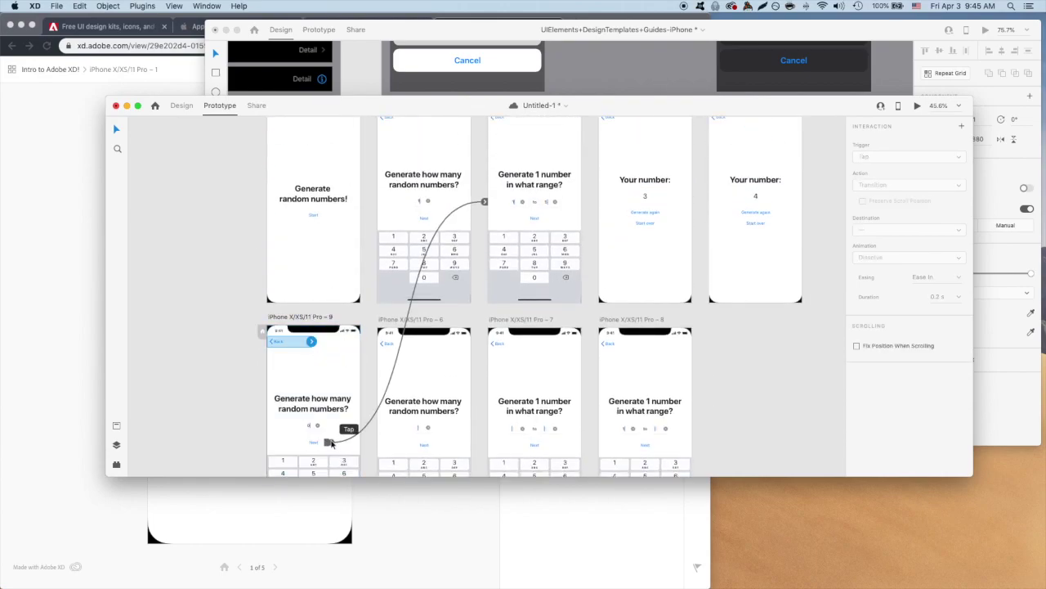
Move Pro-6 under Pro-1, then link Start to Pro-6 and Pro-6's field to Pro-9.
{"action": "left_click", "coordinate": [417, 322]}
{"action": "left_click_drag", "start_coordinate": [416, 321], "coordinate": [315, 328]}
{"action": "left_click", "coordinate": [313, 214]}
{"action": "left_click_drag", "start_coordinate": [323, 214], "coordinate": [331, 327]}
{"action": "scroll", "coordinate": [331, 327], "scroll_direction": "down", "scroll_amount": 2}
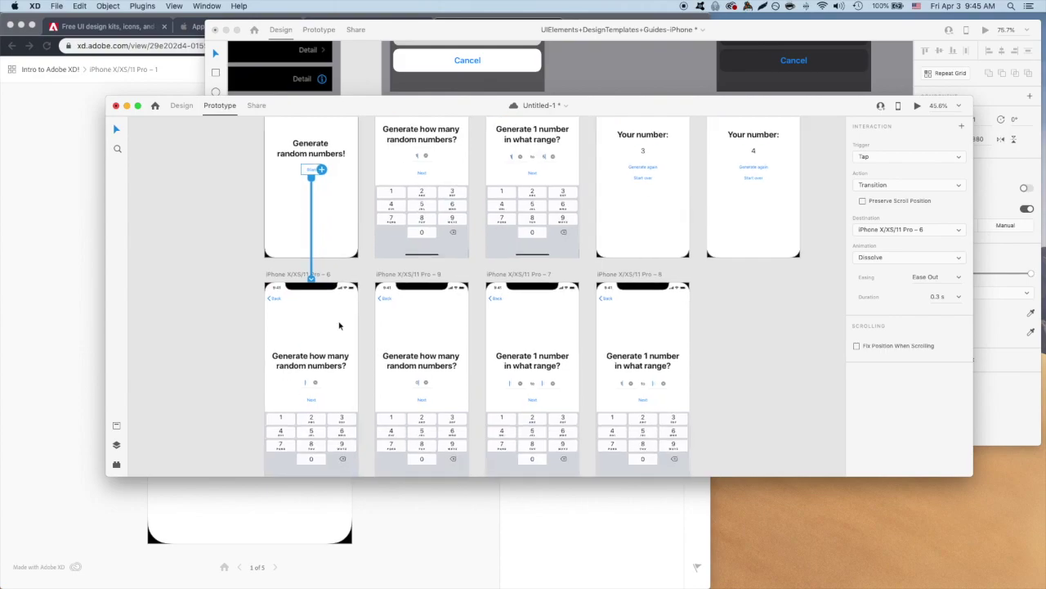
{"action": "left_click", "coordinate": [312, 378]}
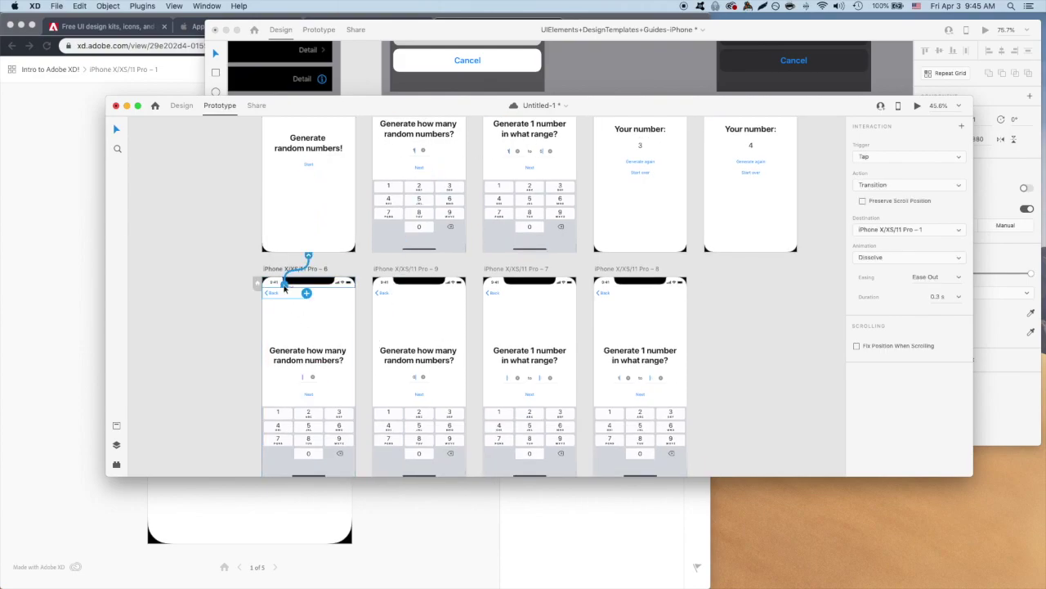
{"action": "left_click_drag", "start_coordinate": [318, 377], "coordinate": [381, 379]}
Link Pro-9's Next to the out-of-bounds alert and the alert's OK back to the count screen.
{"action": "scroll", "coordinate": [381, 379], "scroll_direction": "down", "scroll_amount": 3}
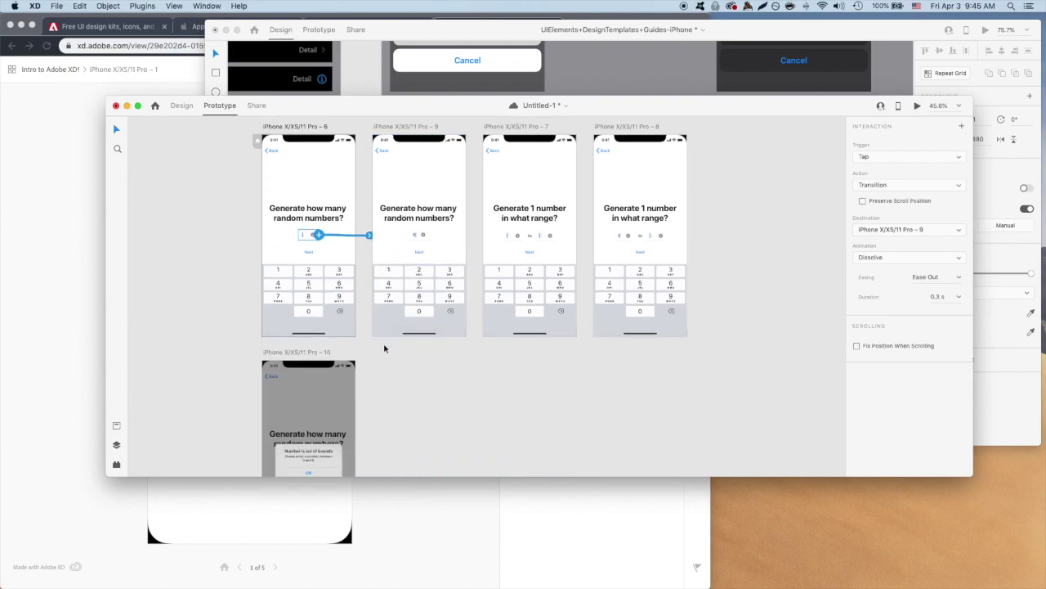
{"action": "left_click", "coordinate": [421, 294]}
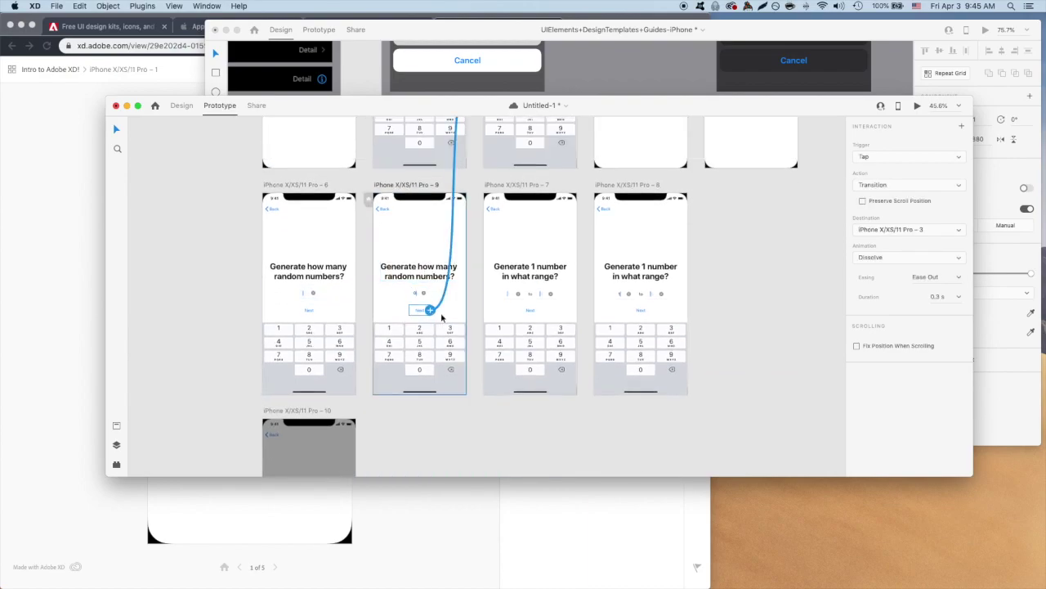
{"action": "left_click", "coordinate": [421, 310]}
{"action": "left_click_drag", "start_coordinate": [430, 309], "coordinate": [368, 406]}
{"action": "scroll", "coordinate": [367, 405], "scroll_direction": "down", "scroll_amount": 5}
{"action": "left_click", "coordinate": [313, 383]}
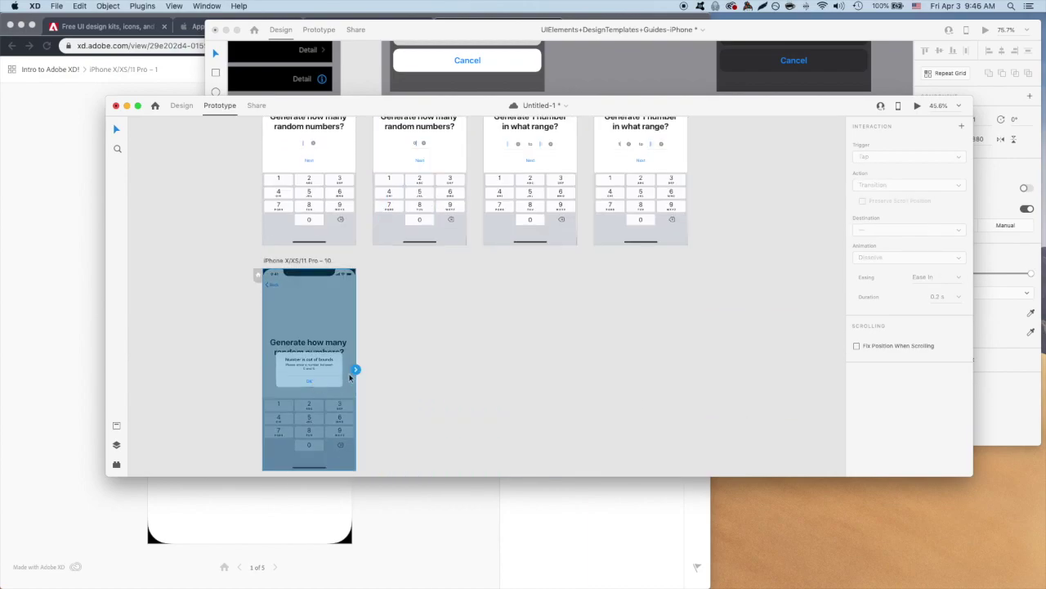
{"action": "double_click", "coordinate": [321, 386]}
{"action": "left_click_drag", "start_coordinate": [342, 369], "coordinate": [381, 220]}
Wire Pro-2's Next to its following screen and connect Pro-7's range fields to Pro-8.
{"action": "left_click", "coordinate": [419, 260]}
{"action": "left_click_drag", "start_coordinate": [432, 260], "coordinate": [622, 304]}
{"action": "scroll", "coordinate": [458, 206], "scroll_direction": "down", "scroll_amount": 2}
{"action": "scroll", "coordinate": [577, 409], "scroll_direction": "down", "scroll_amount": 2}
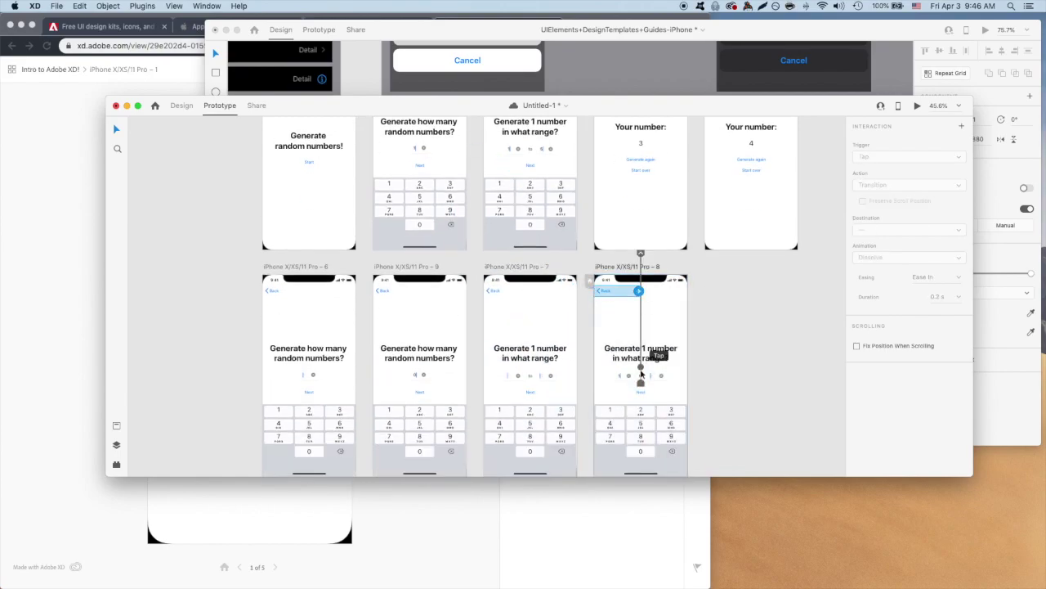
{"action": "left_click", "coordinate": [644, 391]}
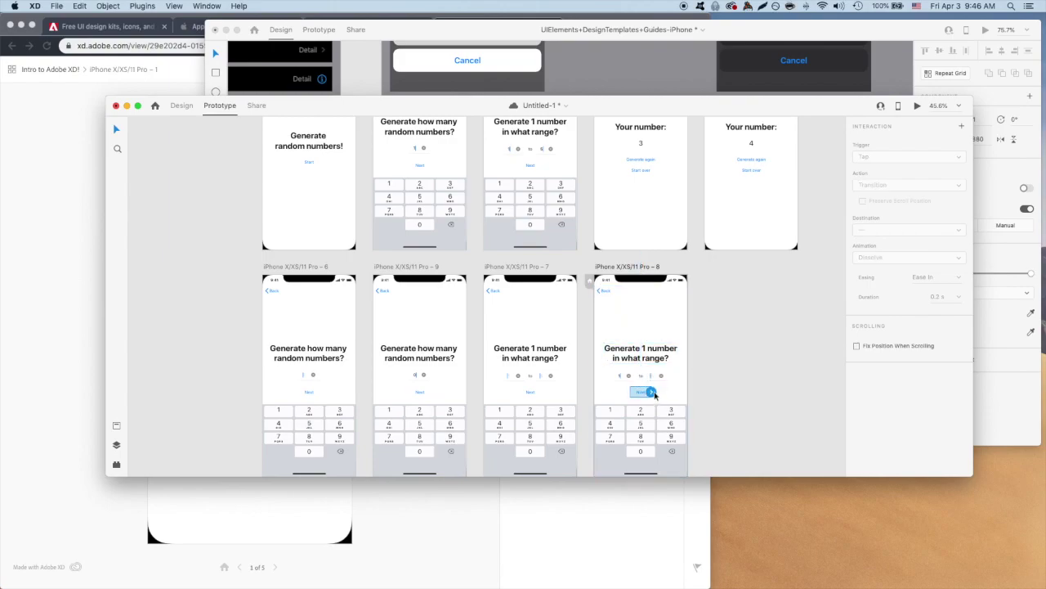
{"action": "left_click", "coordinate": [533, 391]}
{"action": "left_click", "coordinate": [528, 375]}
{"action": "left_click_drag", "start_coordinate": [542, 376], "coordinate": [531, 235]}
Link the Back buttons on Pro-6 and Pro-9 to earlier screens.
{"action": "scroll", "coordinate": [523, 221], "scroll_direction": "down", "scroll_amount": 3}
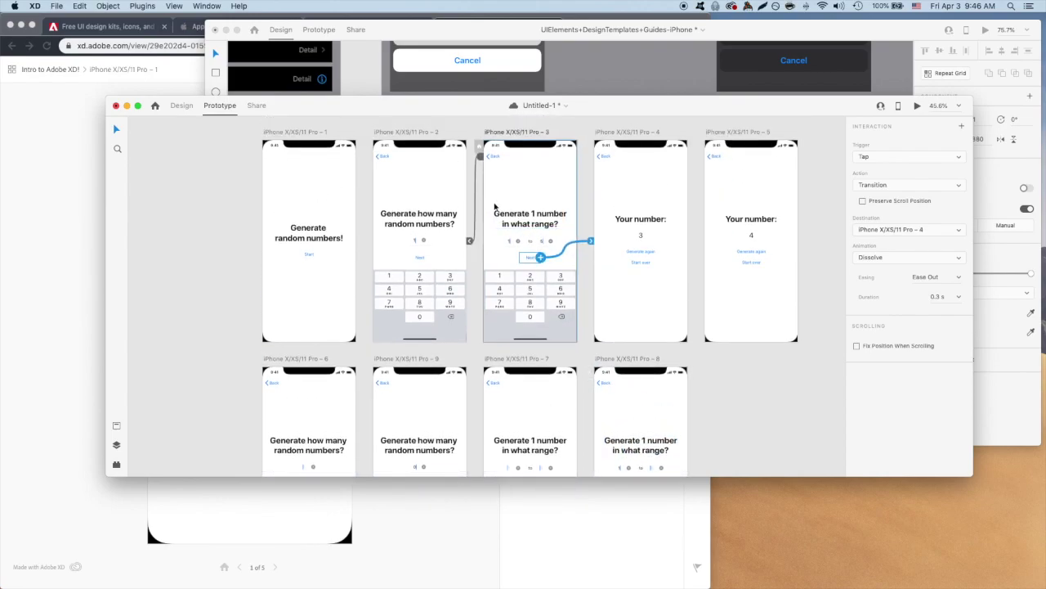
{"action": "scroll", "coordinate": [524, 221], "scroll_direction": "left", "scroll_amount": 2}
{"action": "left_click", "coordinate": [351, 244]}
{"action": "scroll", "coordinate": [393, 270], "scroll_direction": "up", "scroll_amount": 2}
{"action": "left_click_drag", "start_coordinate": [392, 320], "coordinate": [395, 237]}
{"action": "left_click", "coordinate": [470, 326]}
{"action": "left_click_drag", "start_coordinate": [502, 321], "coordinate": [499, 204]}
{"action": "scroll", "coordinate": [507, 286], "scroll_direction": "up", "scroll_amount": 2}
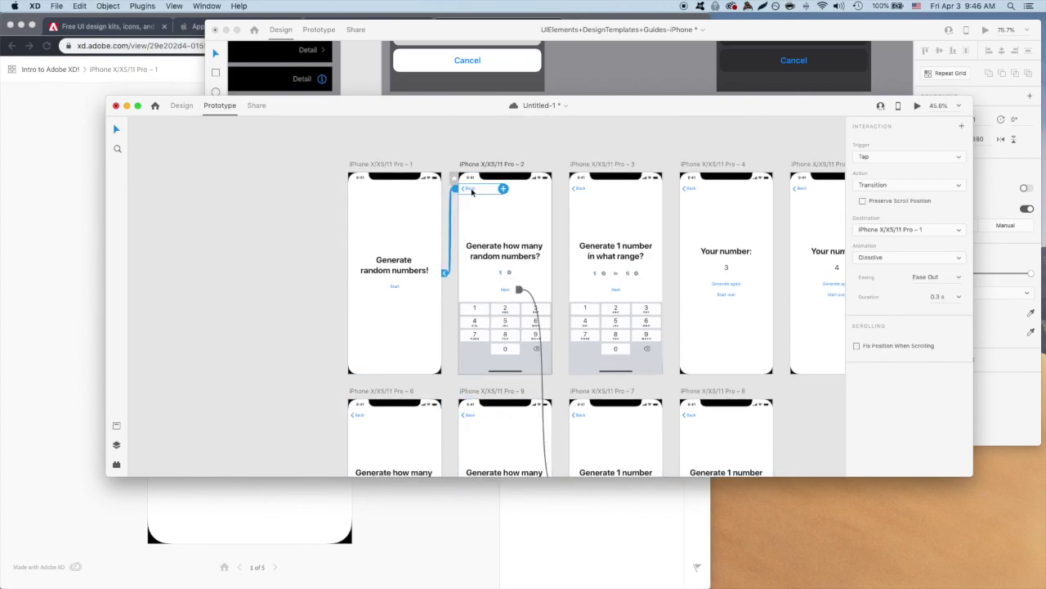
Make the Back buttons on Pro-7 and Pro-8 return to Pro-2.
{"action": "left_click", "coordinate": [581, 143]}
{"action": "left_click", "coordinate": [582, 367]}
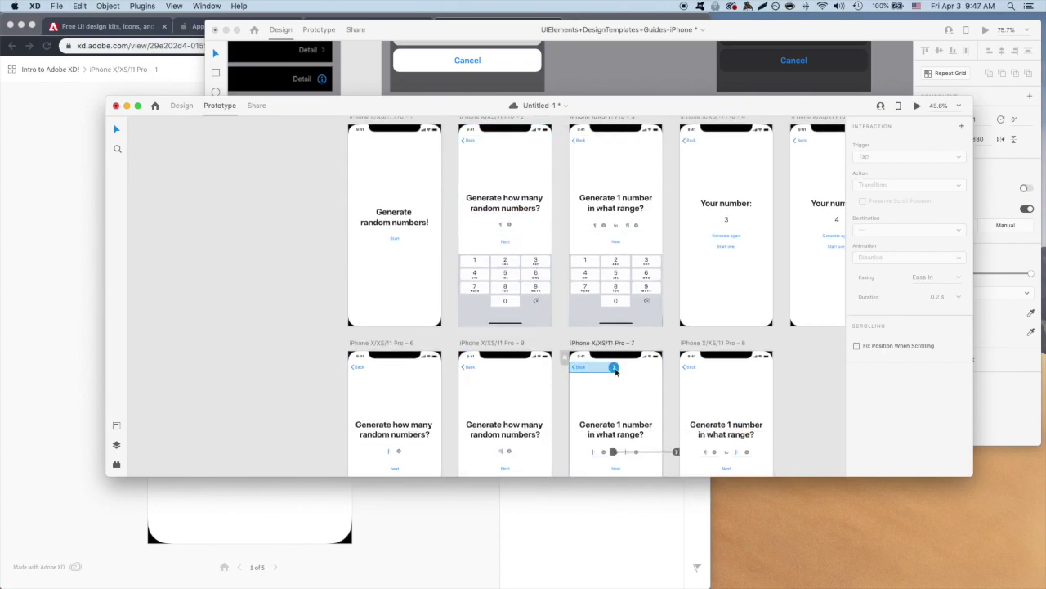
{"action": "left_click_drag", "start_coordinate": [614, 368], "coordinate": [515, 245]}
{"action": "left_click", "coordinate": [691, 367]}
{"action": "left_click_drag", "start_coordinate": [724, 367], "coordinate": [536, 302]}
Make Pro-5's Generate again lead to Pro-4, then briefly preview the prototype.
{"action": "left_click", "coordinate": [692, 140]}
{"action": "scroll", "coordinate": [411, 417], "scroll_direction": "down", "scroll_amount": 3}
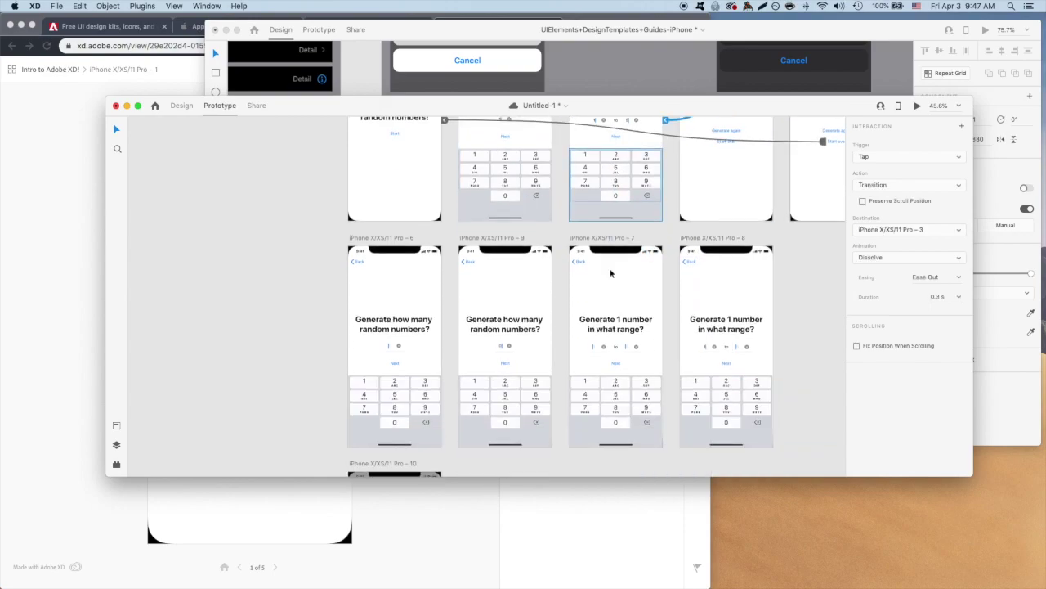
{"action": "left_click", "coordinate": [411, 417]}
{"action": "scroll", "coordinate": [411, 417], "scroll_direction": "up", "scroll_amount": 5}
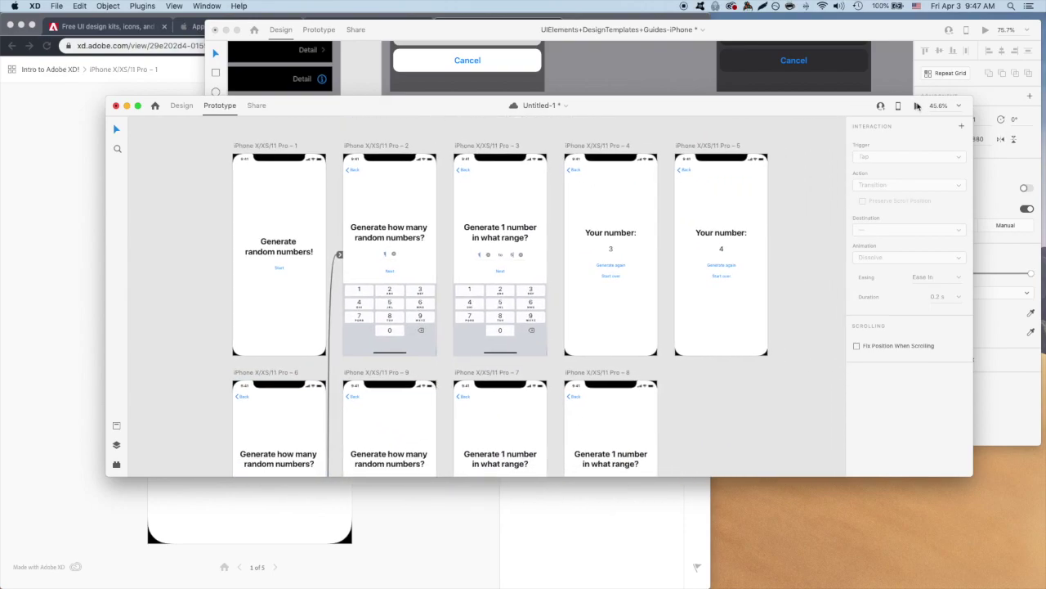
{"action": "left_click", "coordinate": [635, 198]}
{"action": "left_click", "coordinate": [707, 214]}
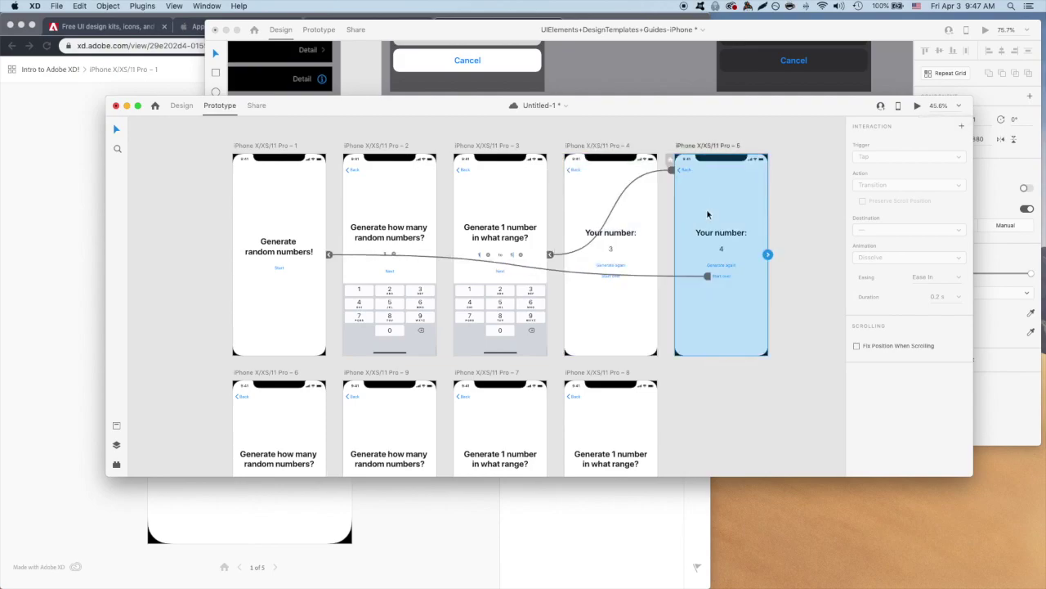
{"action": "left_click", "coordinate": [721, 265]}
{"action": "left_click_drag", "start_coordinate": [736, 264], "coordinate": [609, 261]}
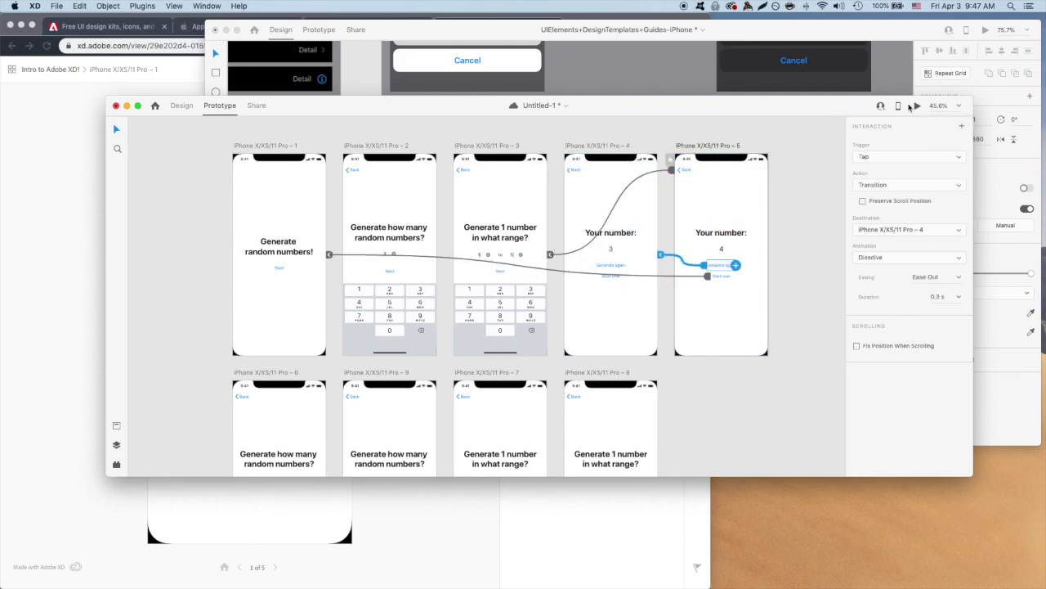
{"action": "left_click", "coordinate": [917, 106]}
{"action": "left_click", "coordinate": [319, 41]}
{"action": "key", "text": "super+a"}
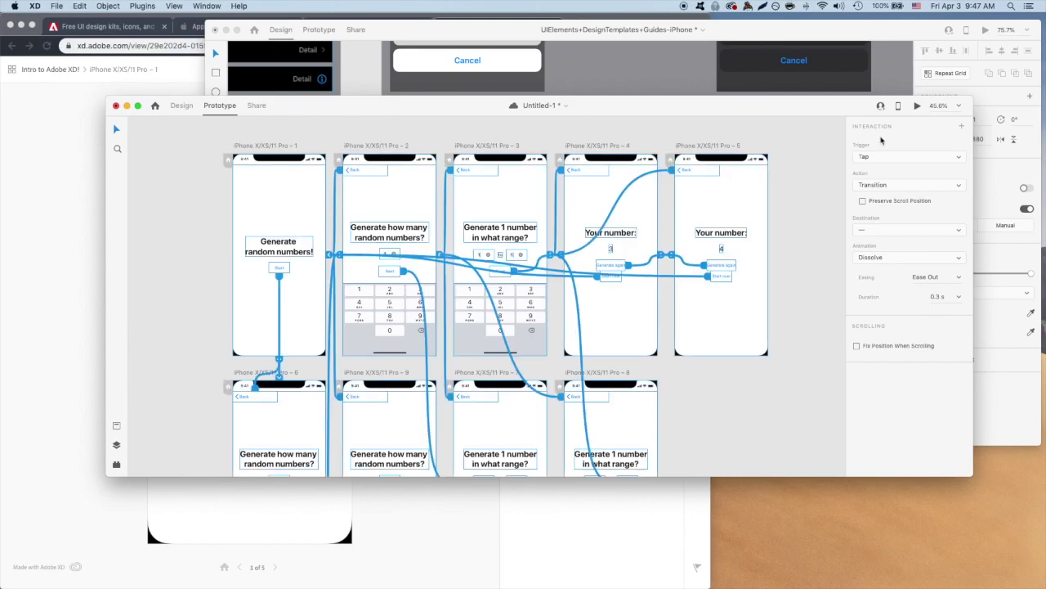
{"action": "left_click", "coordinate": [917, 106]}
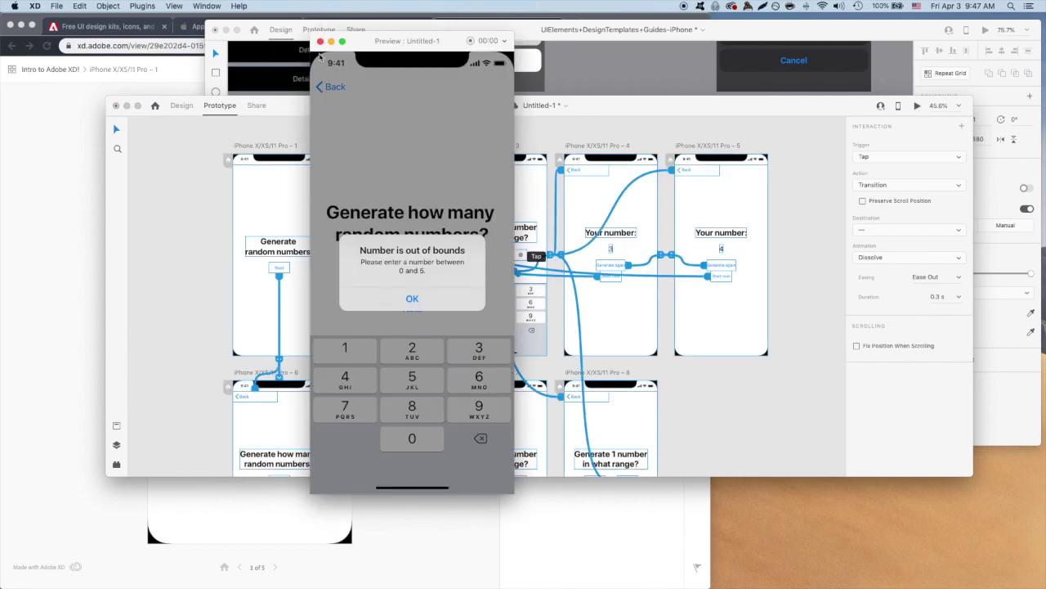
{"action": "left_click", "coordinate": [320, 41]}
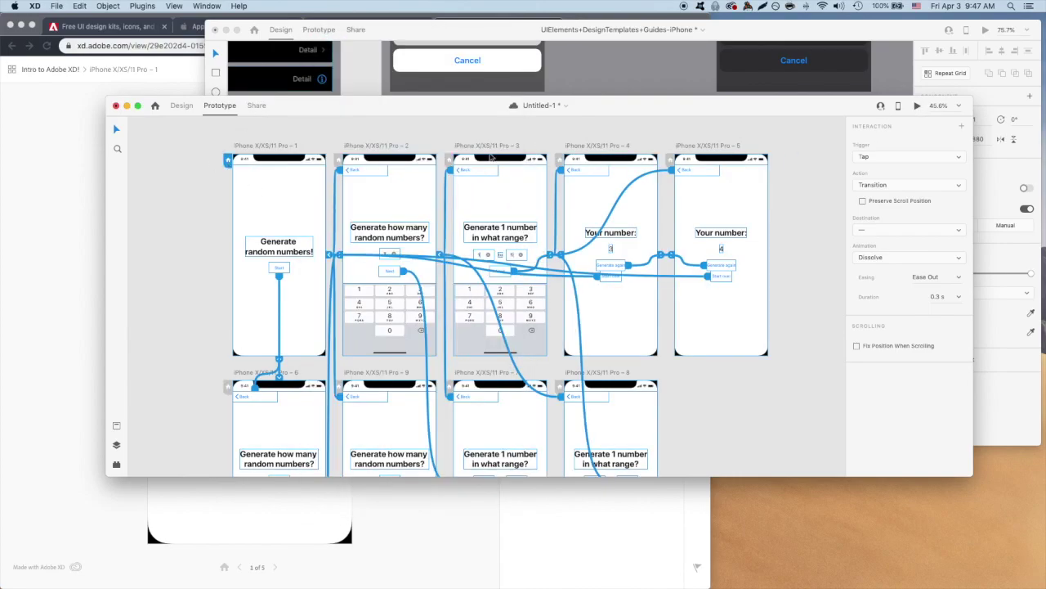
{"action": "left_click", "coordinate": [917, 105]}
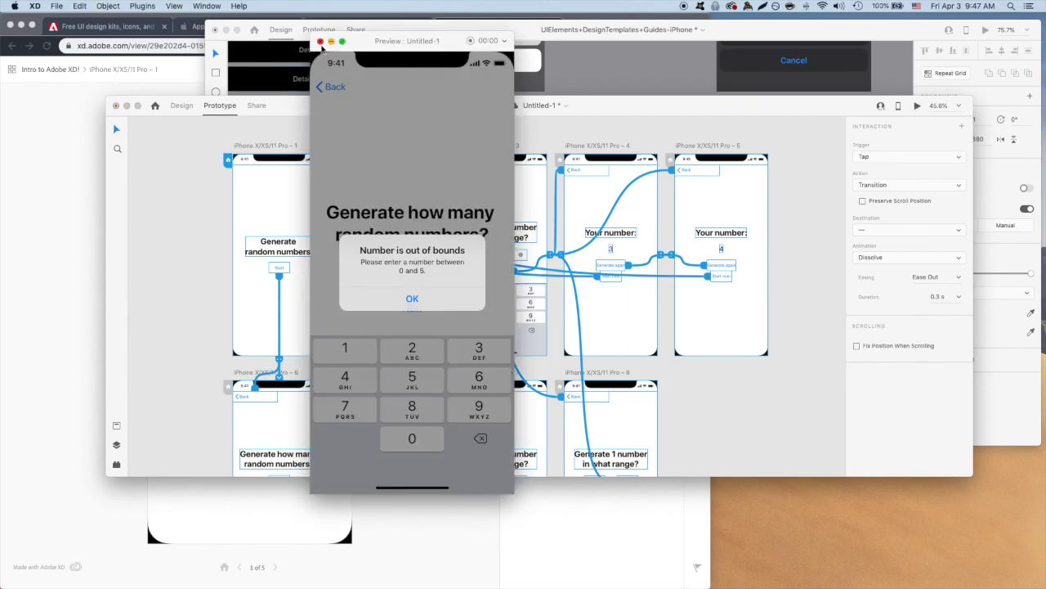
{"action": "left_click", "coordinate": [319, 41]}
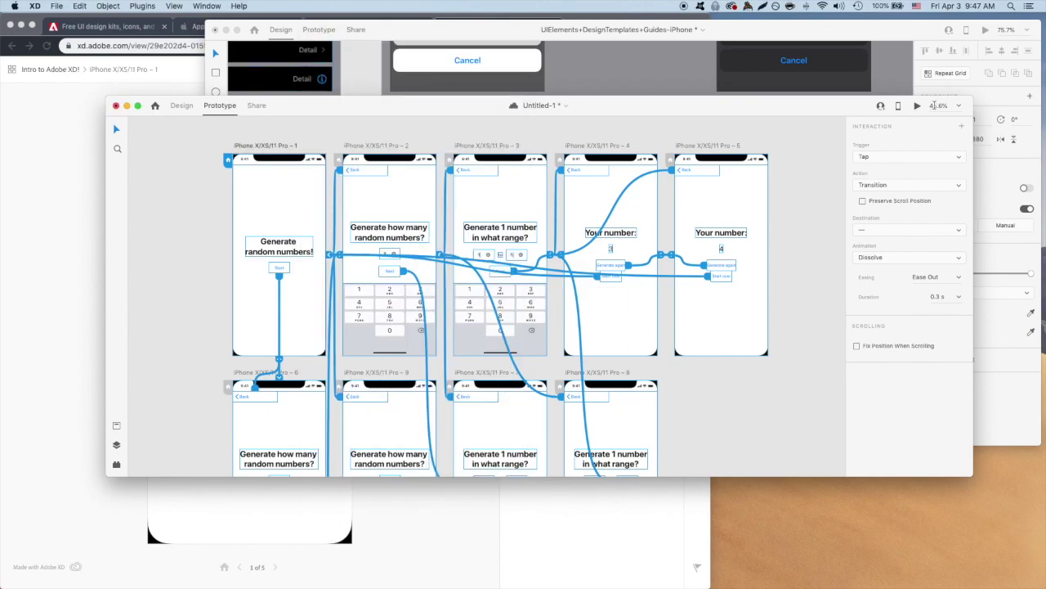
{"action": "left_click", "coordinate": [917, 106]}
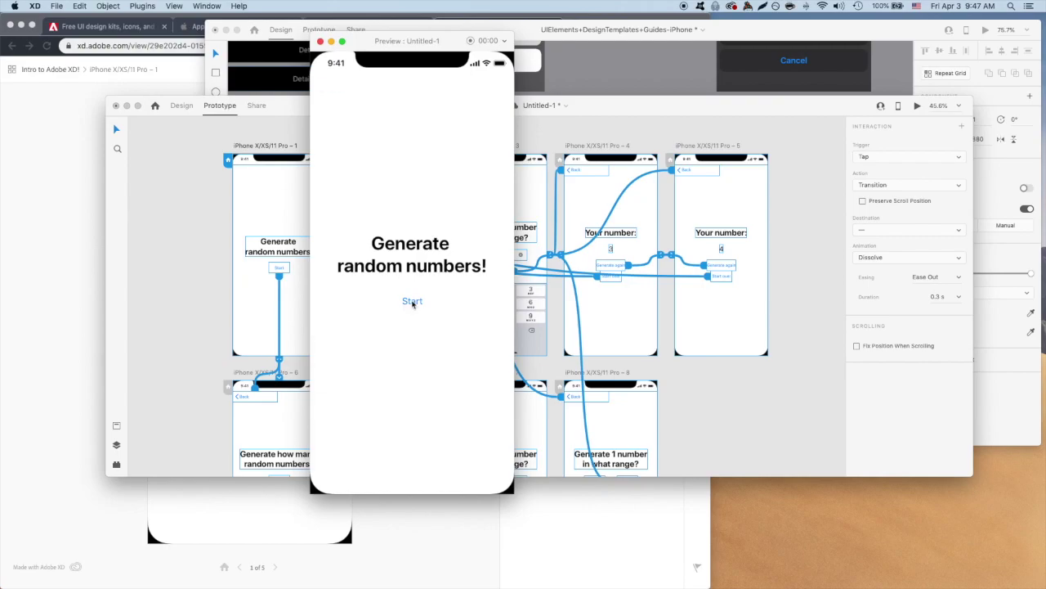
{"action": "left_click", "coordinate": [408, 303]}
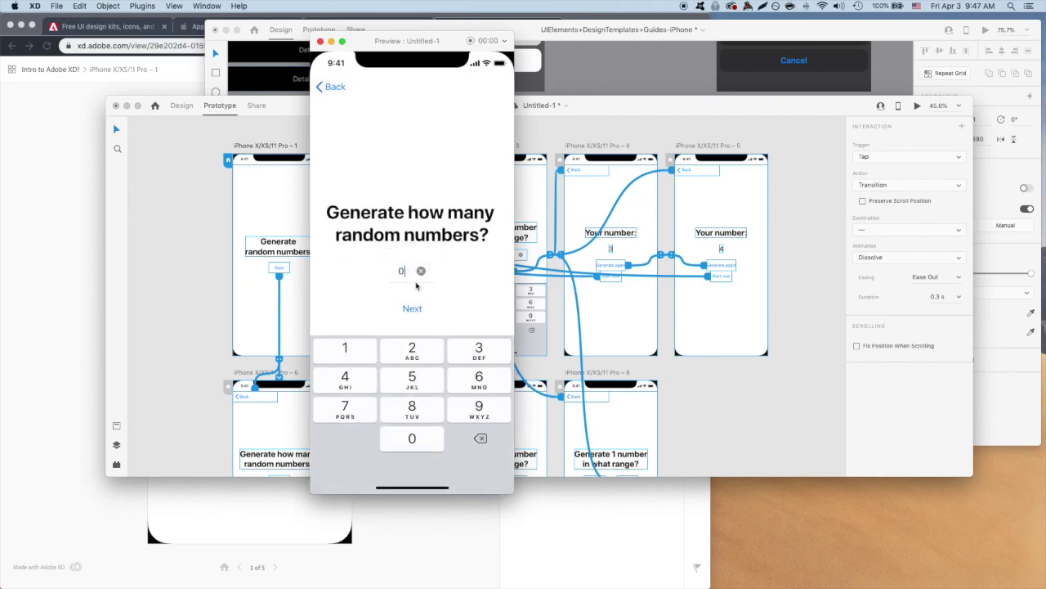
{"action": "left_click", "coordinate": [412, 309]}
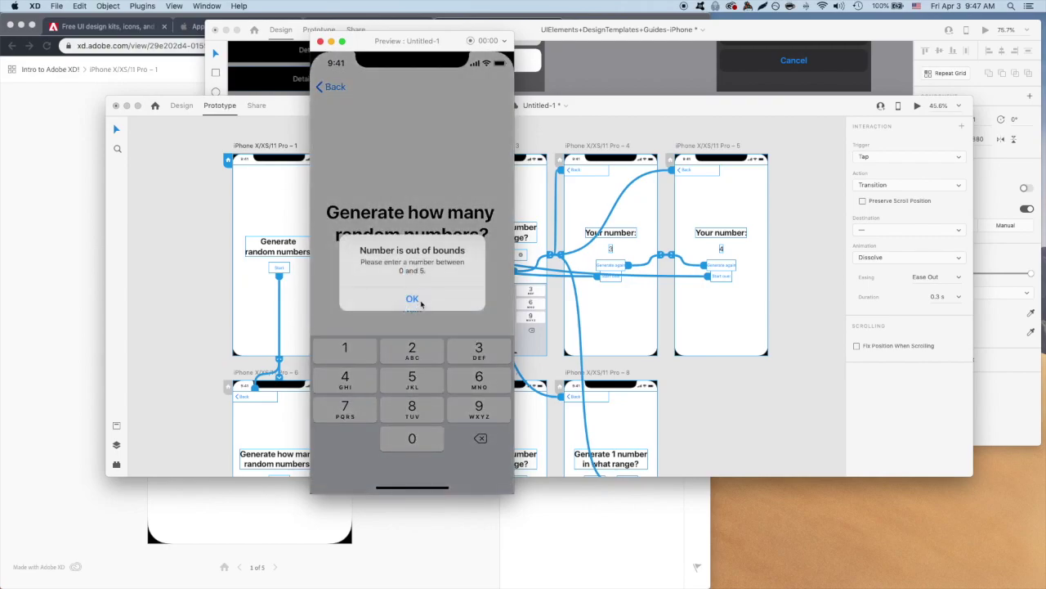
{"action": "left_click", "coordinate": [413, 300]}
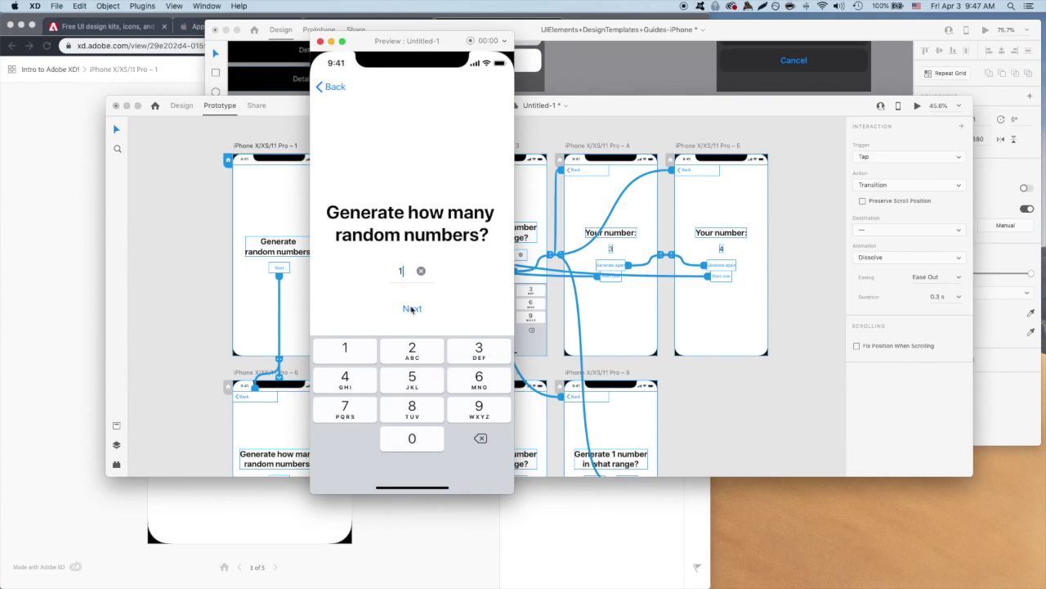
{"action": "left_click", "coordinate": [412, 308]}
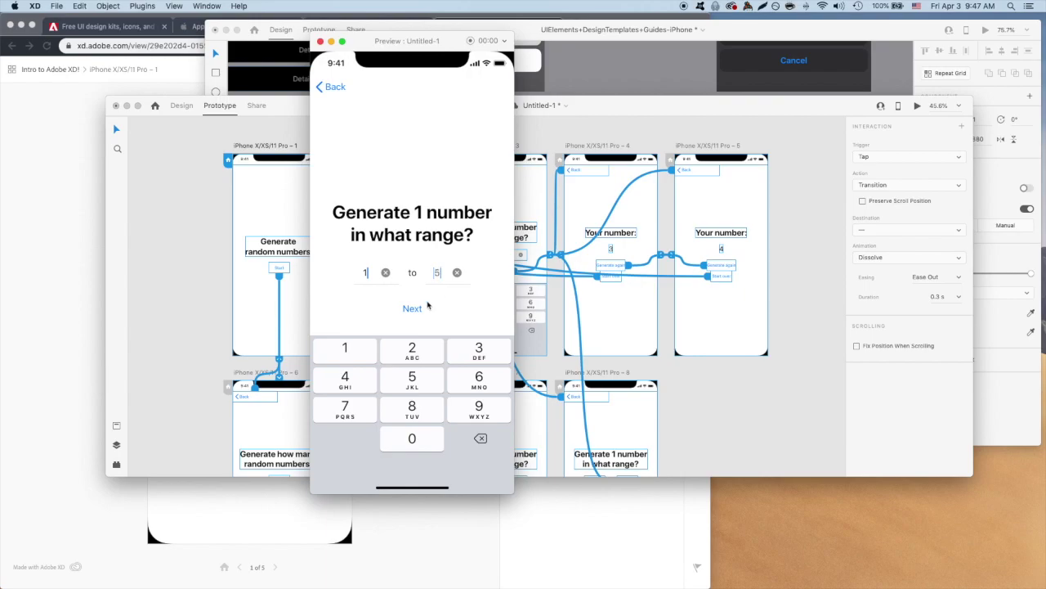
{"action": "left_click", "coordinate": [415, 314]}
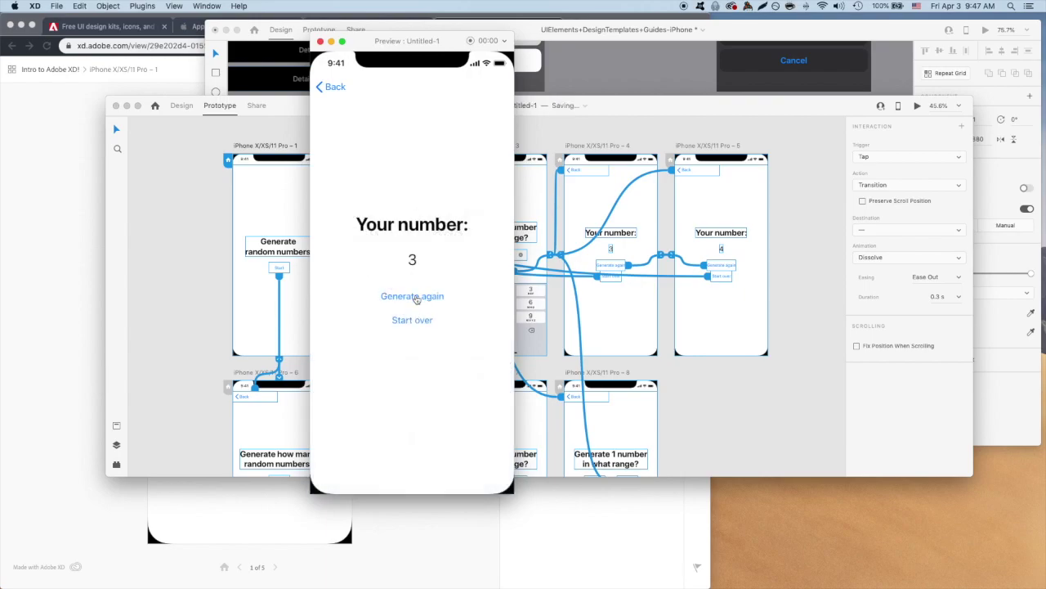
{"action": "left_click", "coordinate": [416, 299]}
{"action": "left_click", "coordinate": [418, 321]}
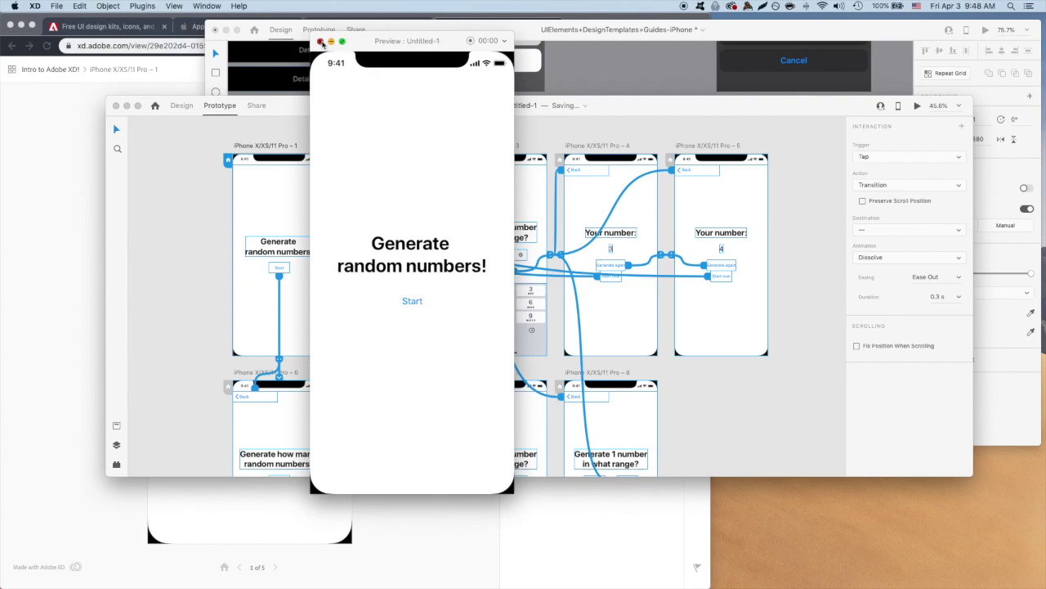
{"action": "left_click", "coordinate": [320, 41]}
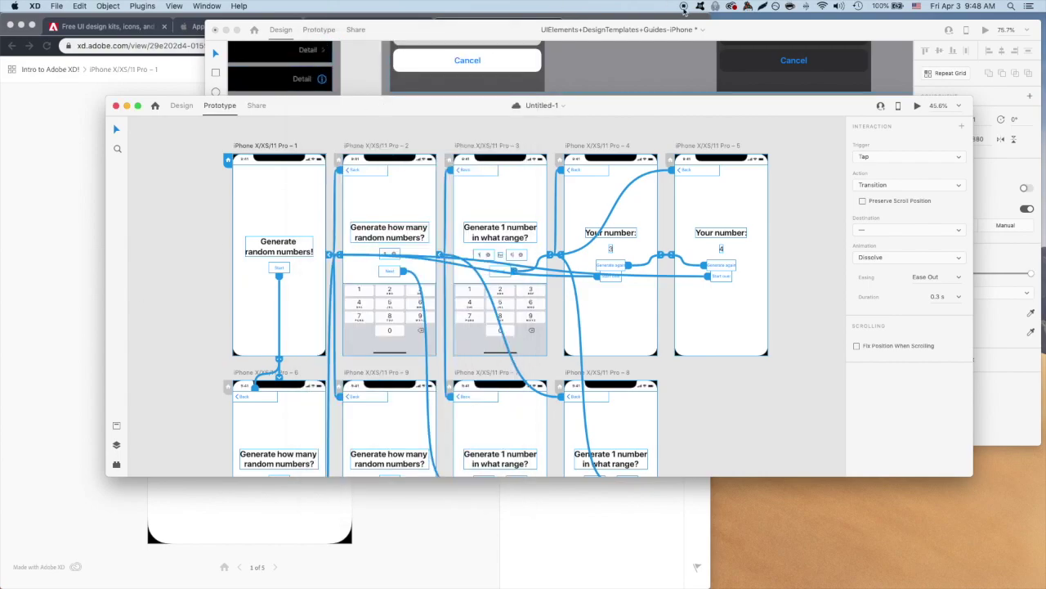